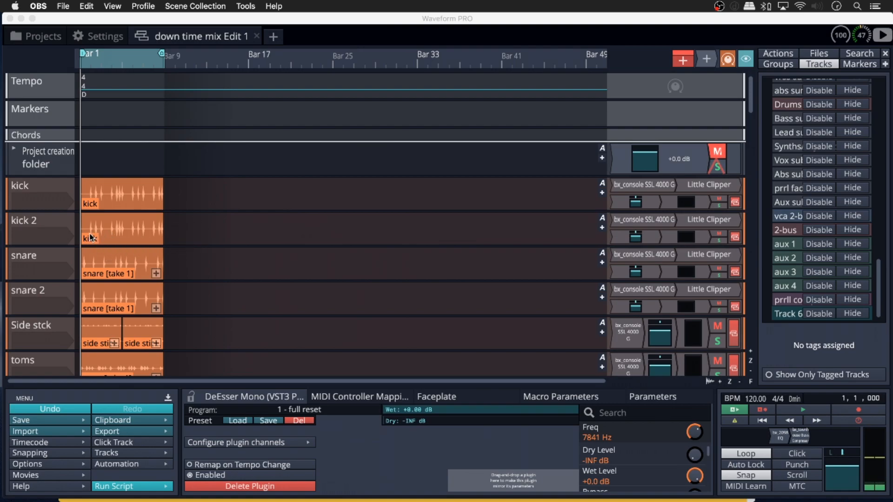
- Look through the project's tracks from the kick down to the Synth/Keys tracks and back to the kick
scroll(55, 200, down, 2)
scroll(54, 201, down, 6)
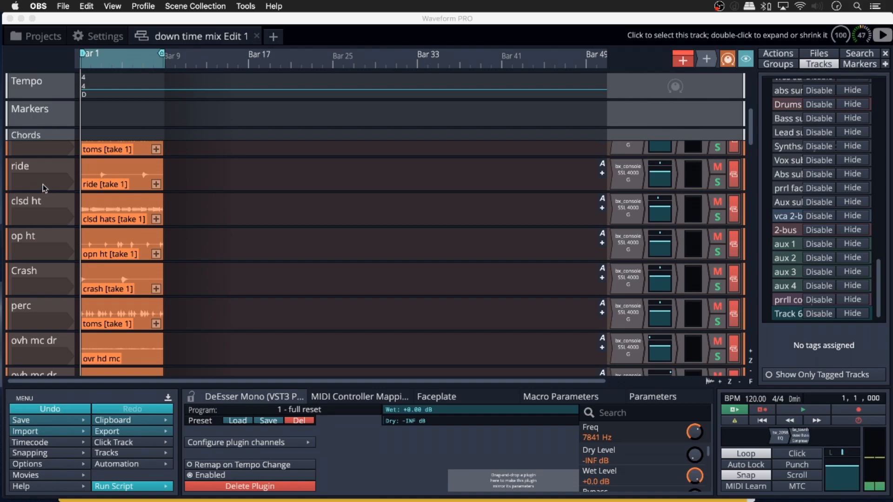
scroll(41, 166, down, 10)
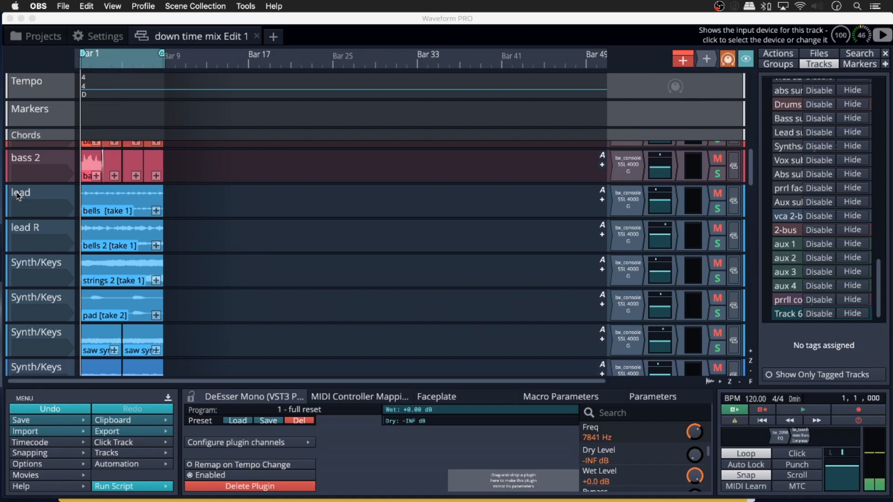
scroll(21, 181, down, 2)
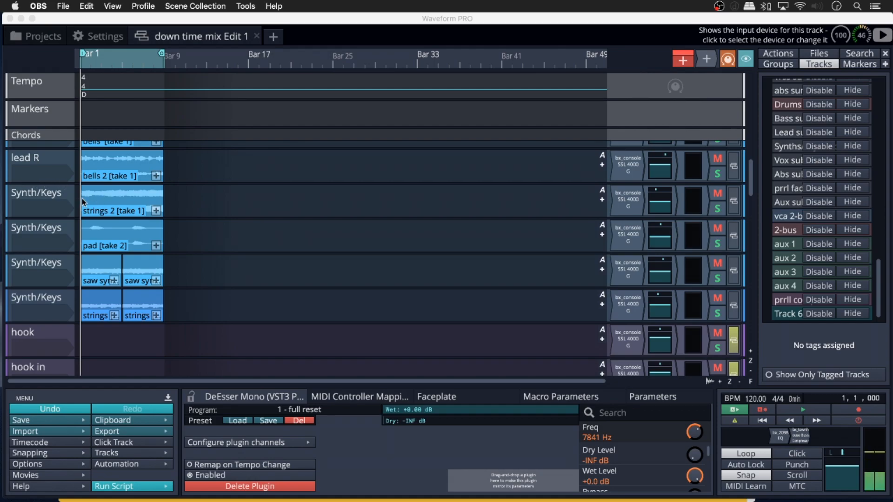
scroll(52, 222, up, 10)
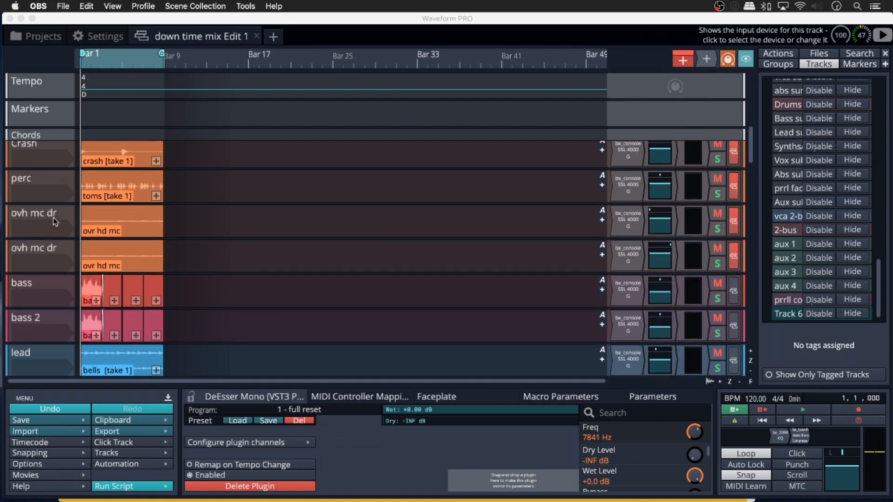
scroll(54, 217, up, 10)
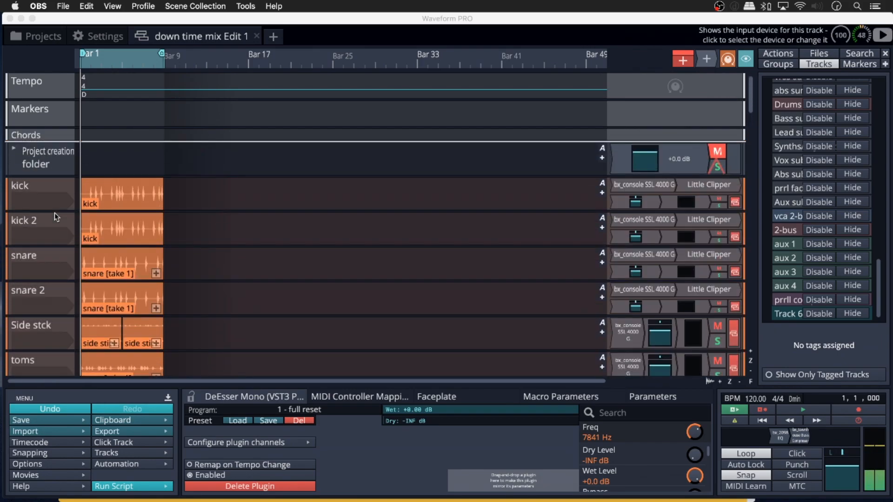
scroll(32, 179, down, 2)
scroll(29, 173, up, 1)
- Select the kick track and review the drum, bass, lead and Synth/Keys tracks below it
click(24, 178)
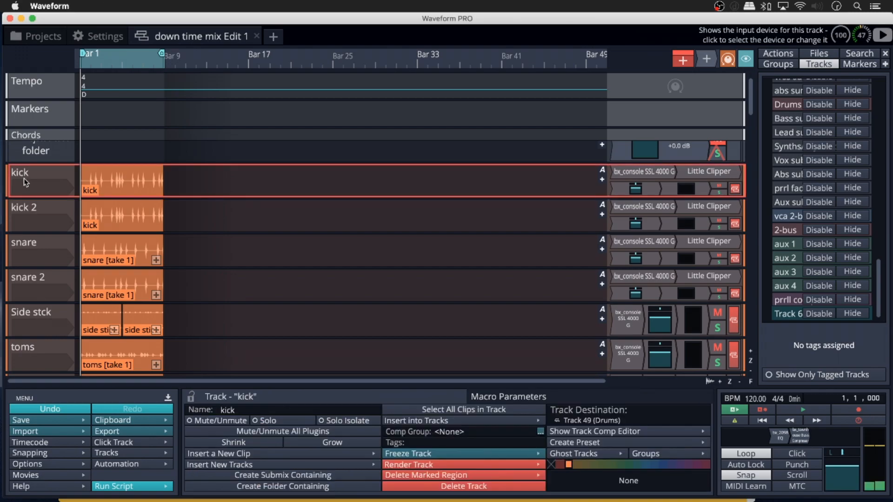
scroll(24, 178, down, 3)
scroll(26, 182, down, 5)
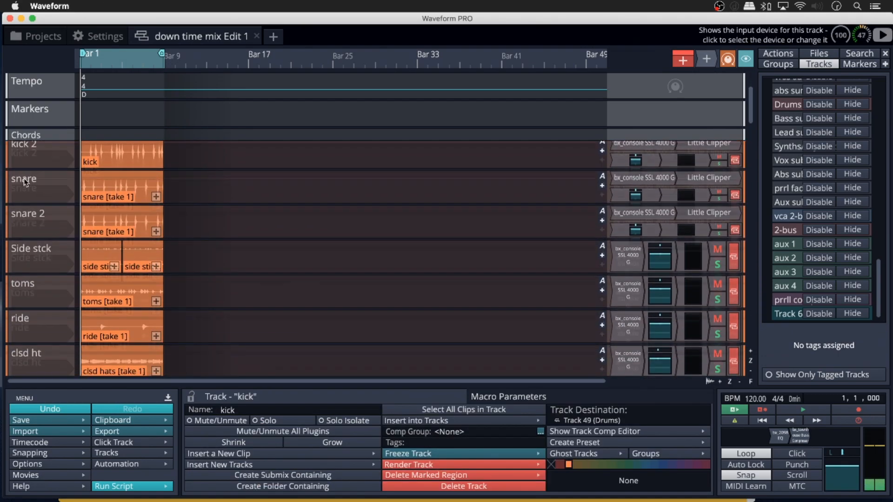
scroll(24, 178, down, 6)
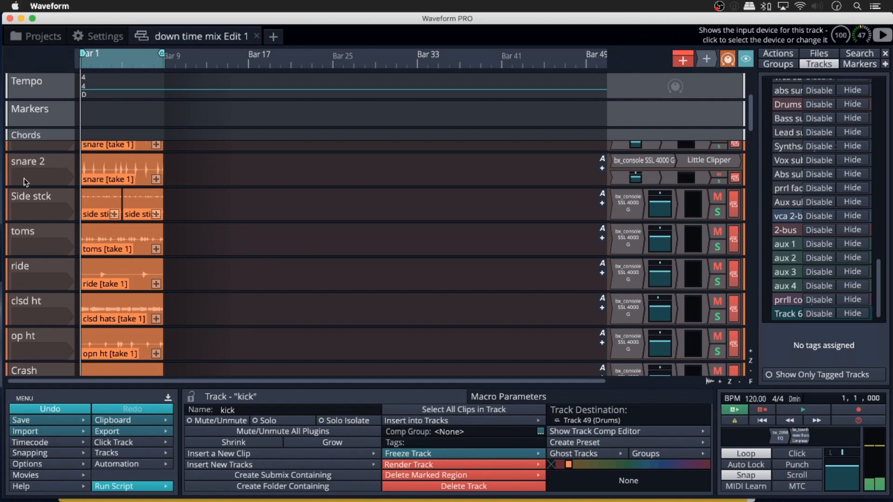
scroll(23, 177, down, 8)
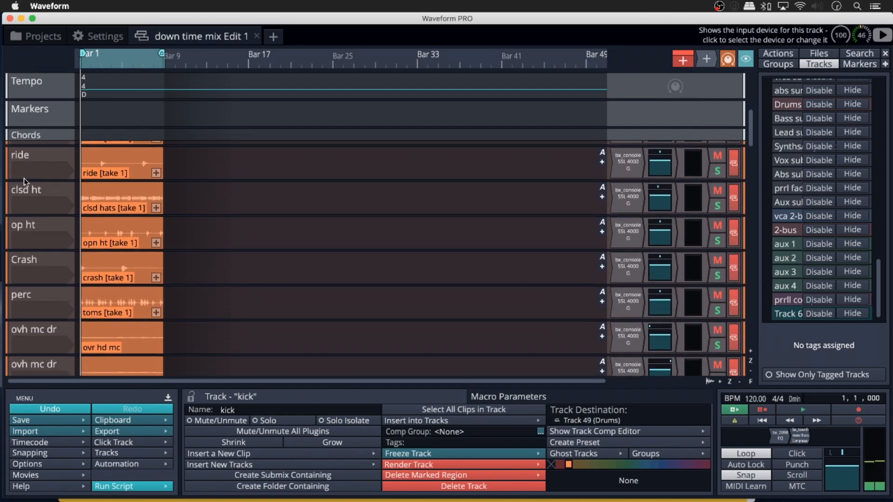
scroll(25, 183, down, 7)
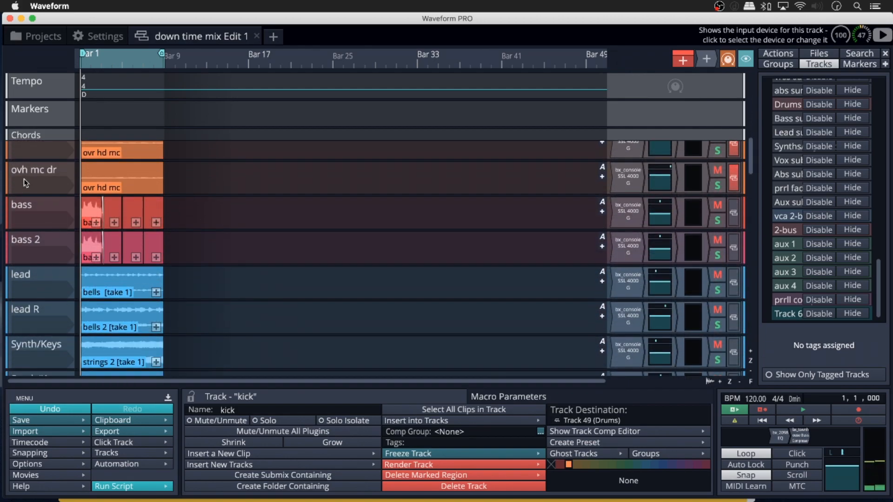
scroll(23, 181, down, 2)
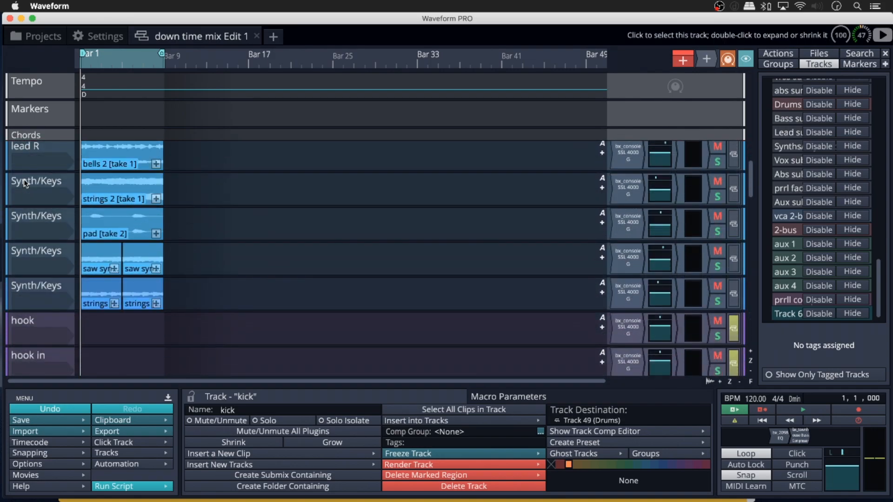
- Examine the perc, overhead mic, bass and lead tracks where the drum group meets the instruments
scroll(29, 192, up, 10)
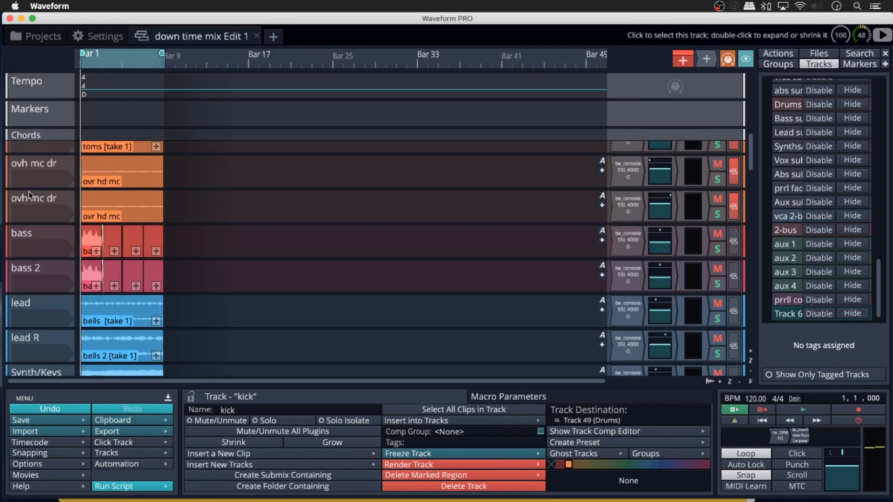
scroll(29, 192, up, 2)
scroll(32, 232, down, 3)
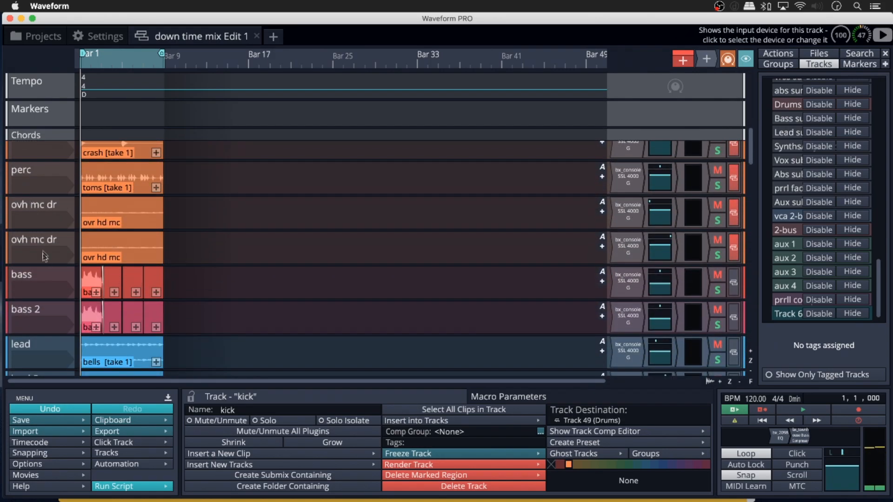
scroll(33, 265, down, 1)
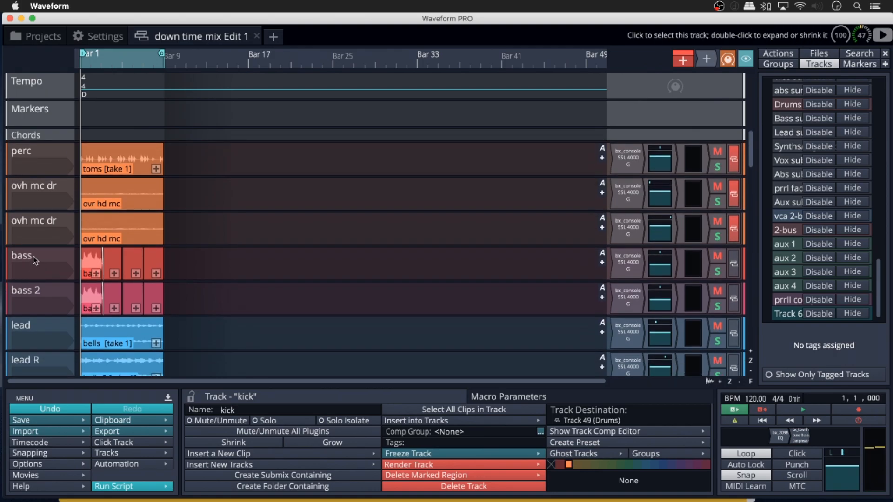
scroll(32, 256, down, 1)
scroll(32, 256, down, 1)
scroll(32, 255, up, 4)
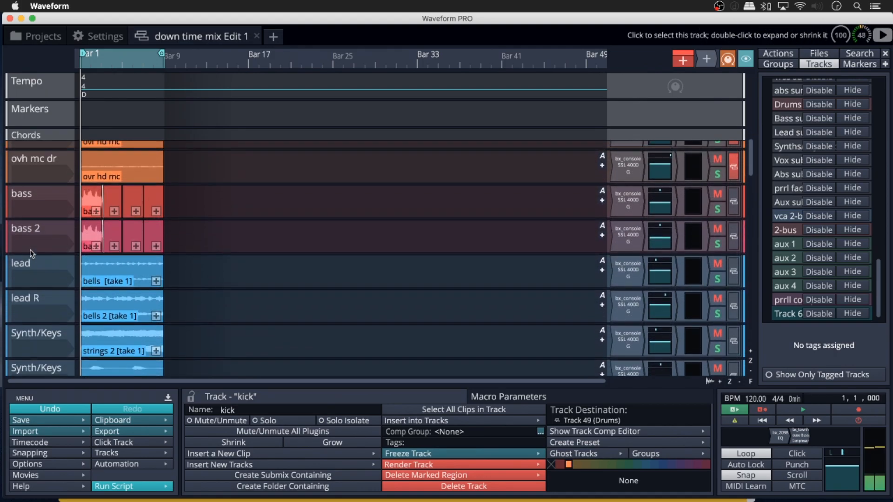
scroll(32, 252, down, 5)
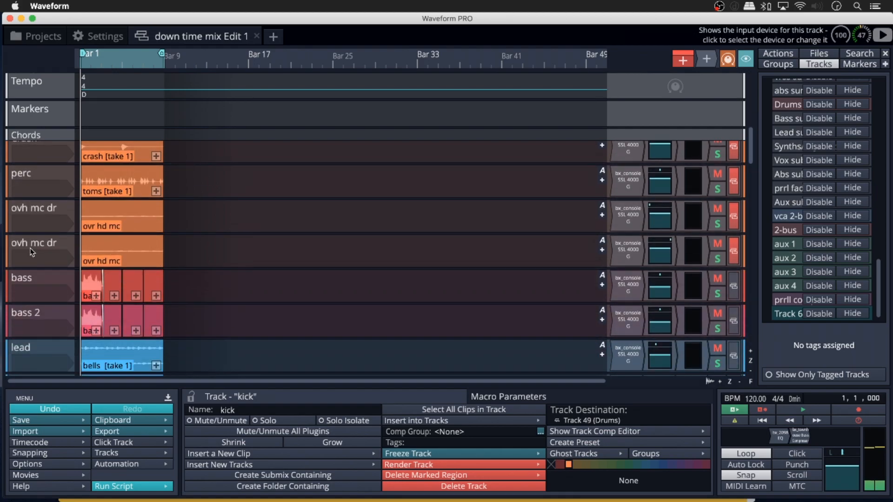
scroll(28, 270, up, 1)
scroll(26, 297, down, 4)
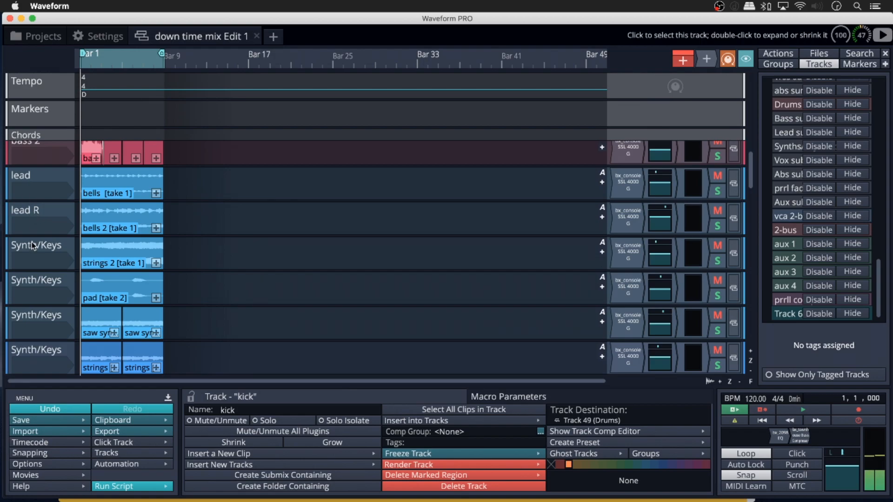
- Review the Synth/Keys tracks and the hook and vrs1 vocal tracks, and return to the lead tracks
scroll(34, 248, down, 1)
scroll(56, 356, down, 1)
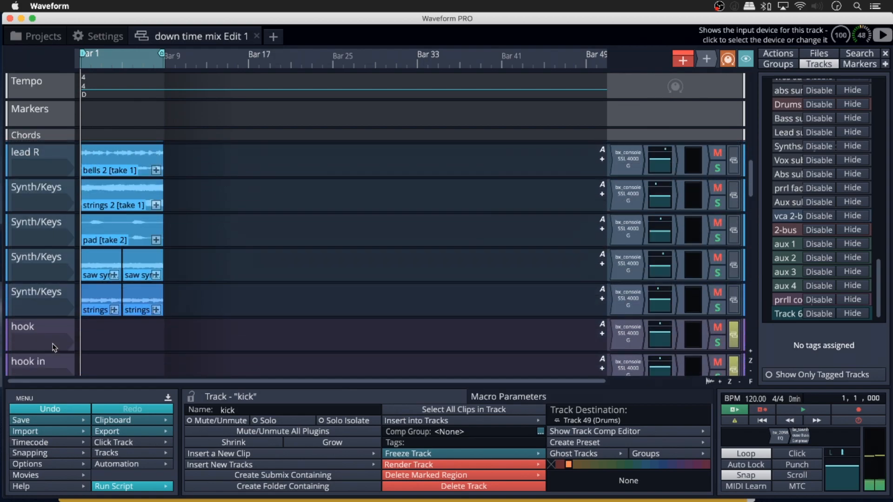
scroll(51, 321, down, 4)
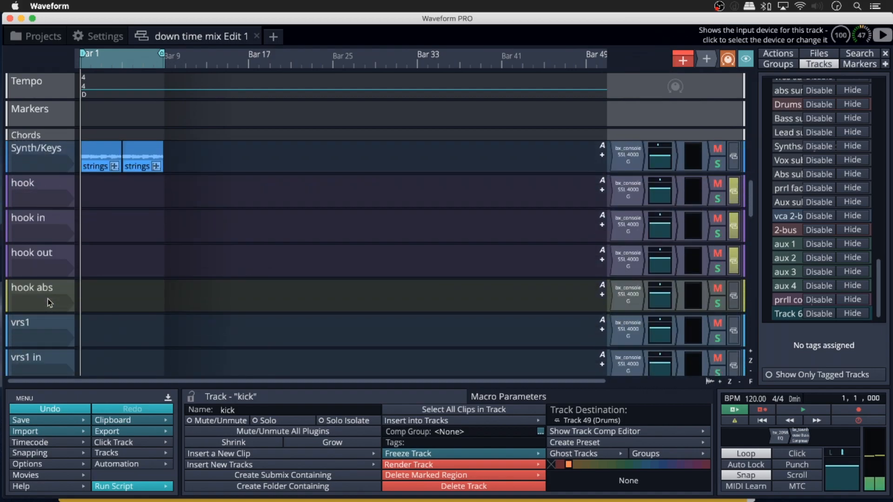
scroll(51, 288, down, 3)
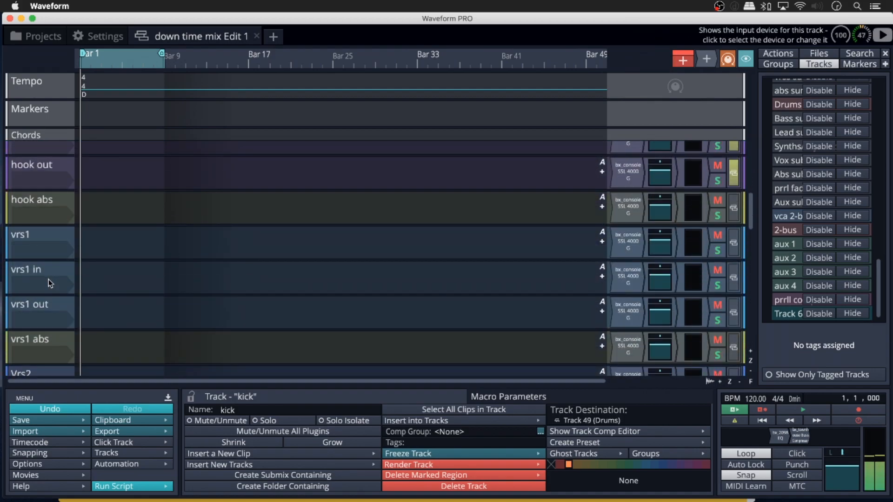
scroll(45, 266, up, 6)
scroll(45, 266, up, 3)
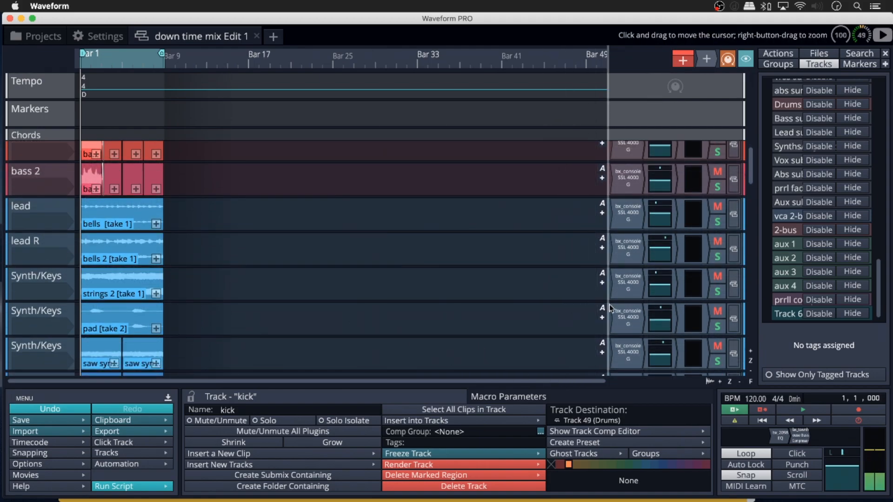
- Open the bx_console SSL 4000 G plugin on the lead R track to inspect its channel strip, and close it
click(629, 312)
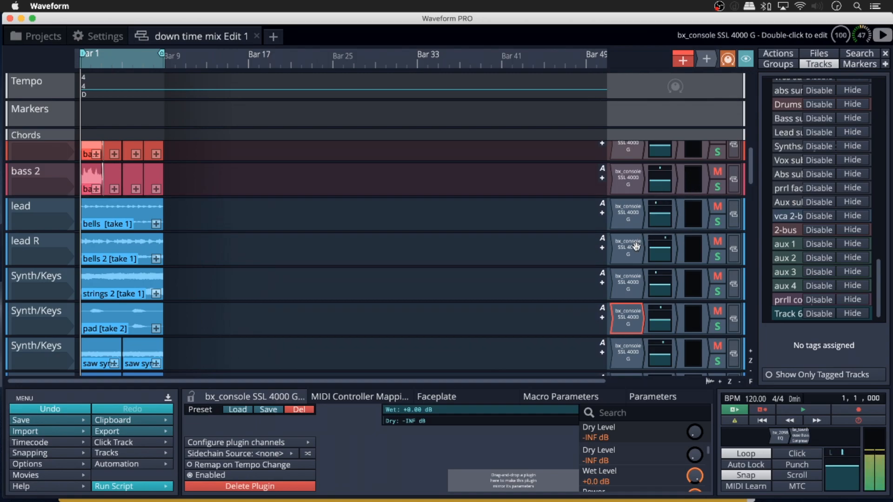
double_click(616, 245)
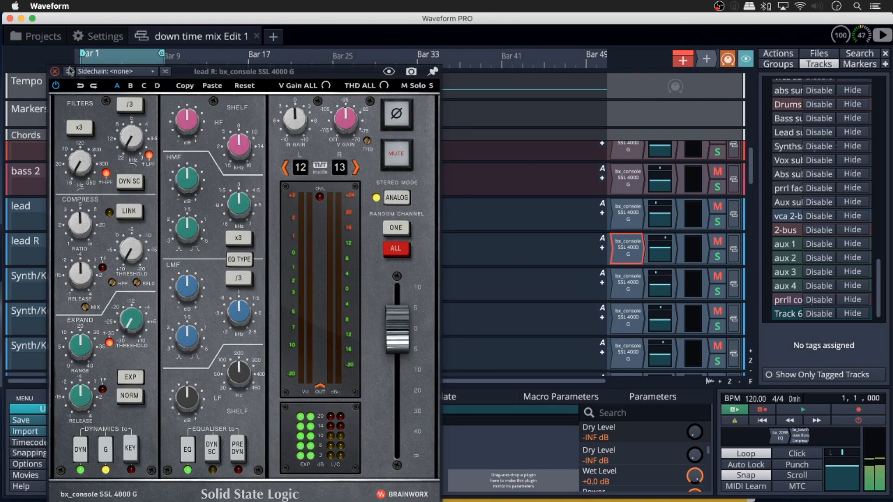
click(55, 72)
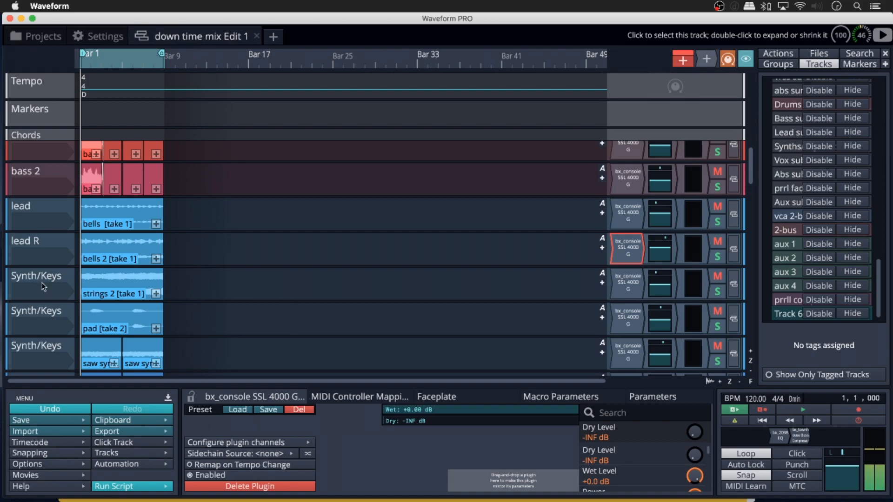
- Inspect the bx_console SSL 4000 G plugin on the Synth/Keys track holding the strings 2 clip, and close it
scroll(46, 279, down, 3)
click(618, 225)
double_click(631, 212)
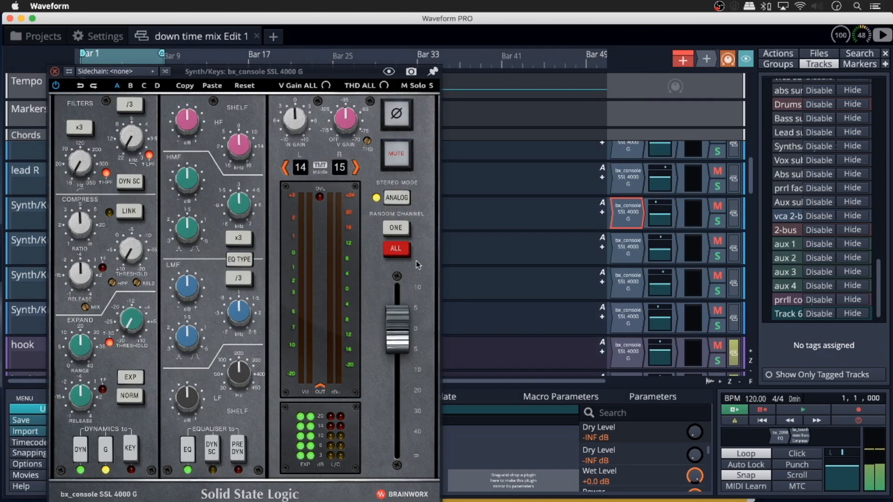
click(54, 71)
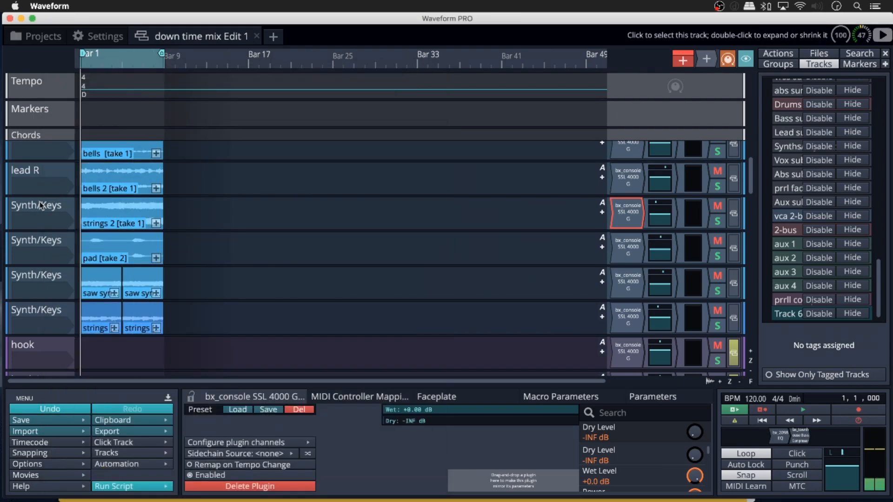
- Review the hook, verse, sum and submix tracks, and inspect the Volume & Pan plugin after the 2-bus send on Drums
scroll(39, 201, down, 2)
scroll(40, 197, down, 5)
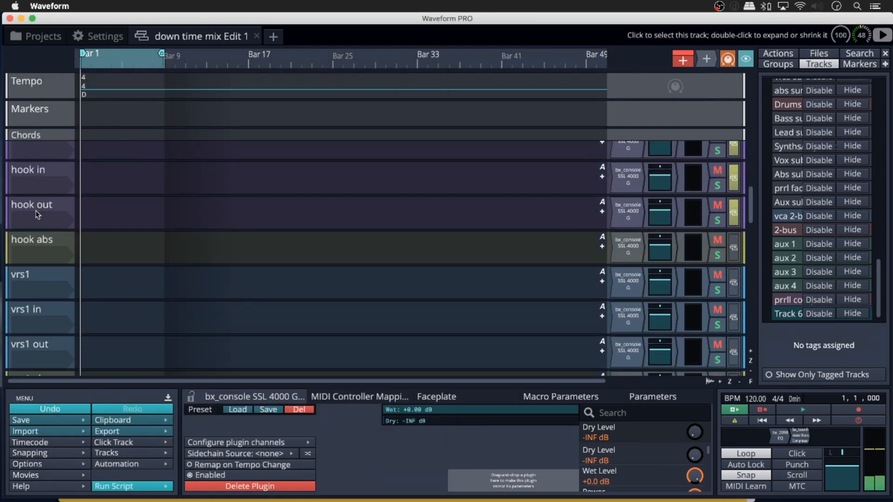
scroll(39, 198, up, 2)
scroll(36, 203, down, 4)
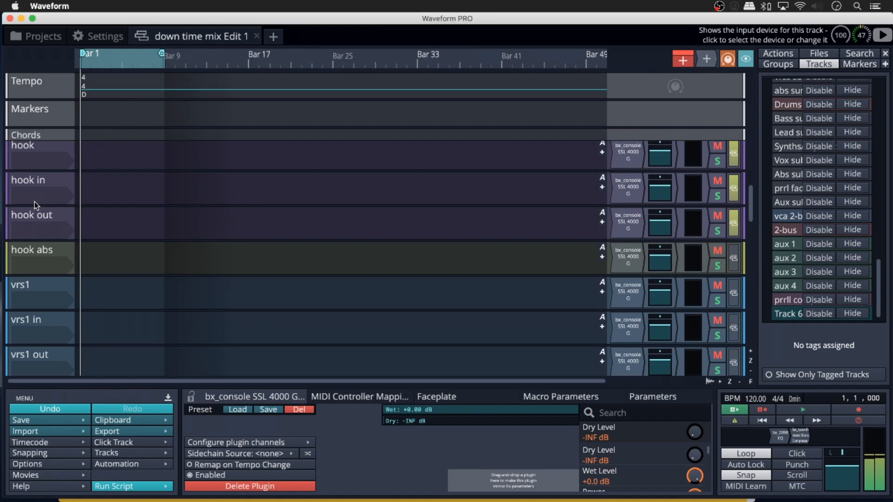
scroll(35, 200, down, 7)
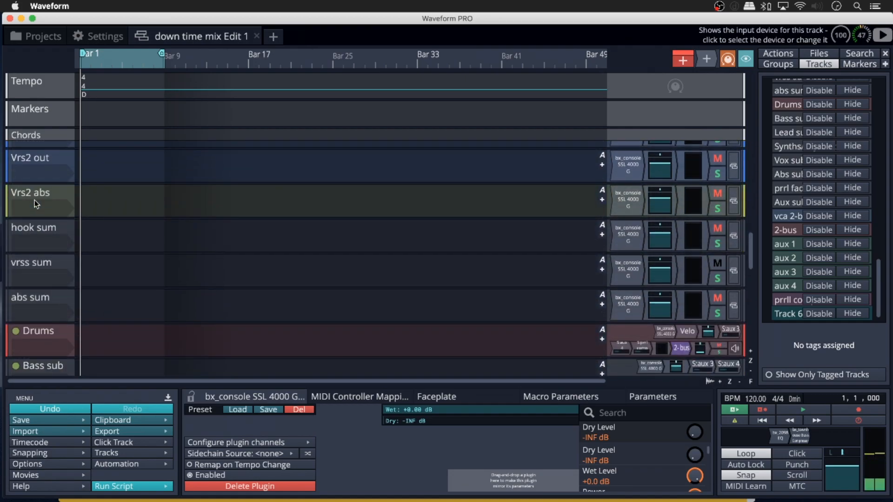
scroll(35, 200, down, 1)
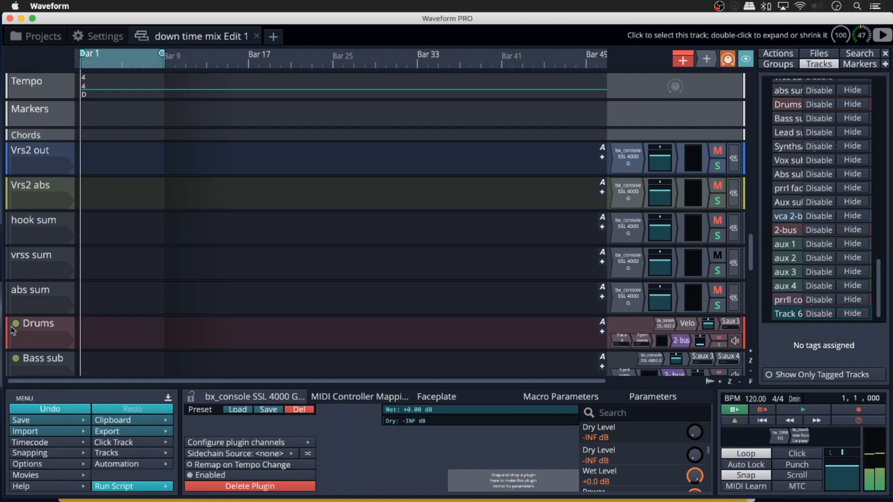
scroll(19, 321, down, 5)
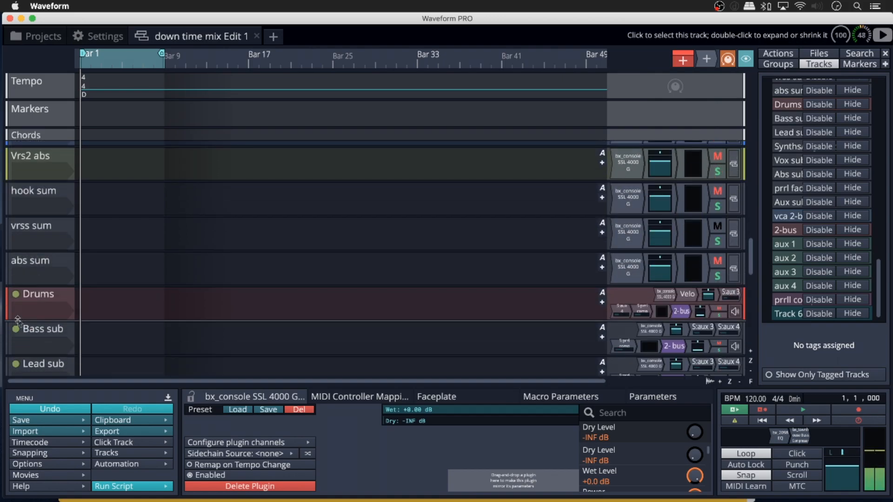
scroll(21, 308, up, 3)
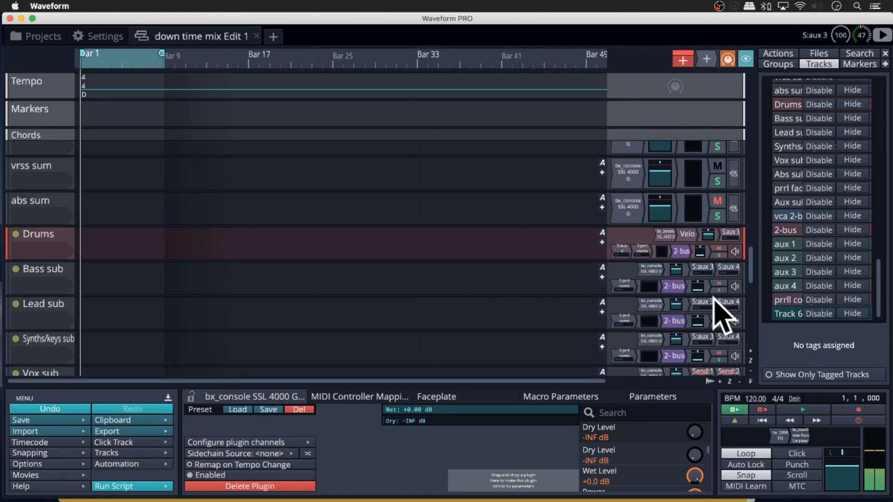
click(700, 251)
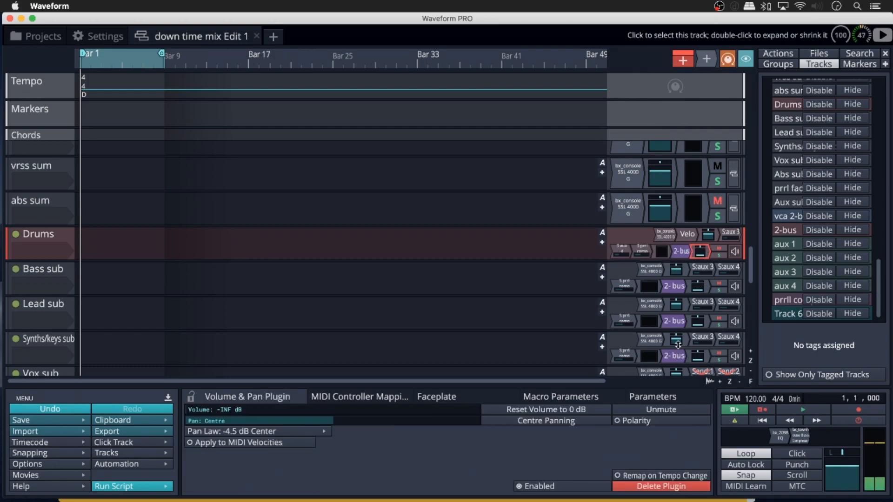
- Show the mixer below the arrangement and collapse the properties area to a compact transport bar
key(shift+m)
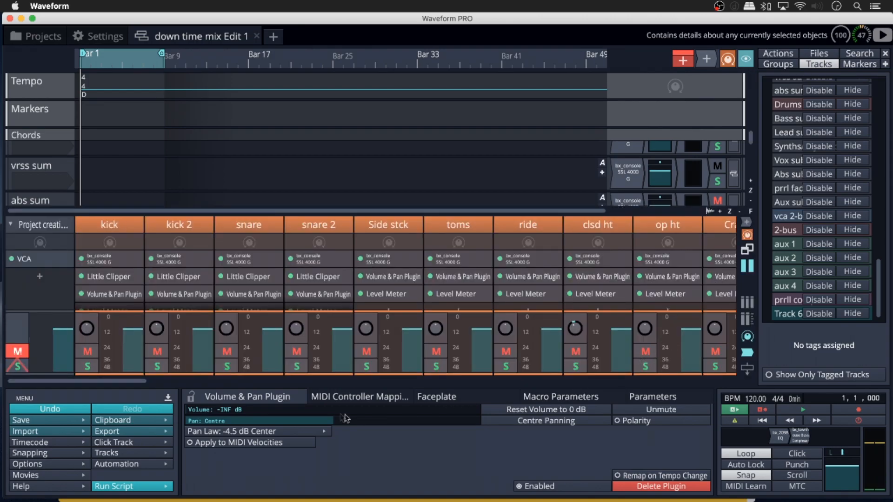
click(168, 398)
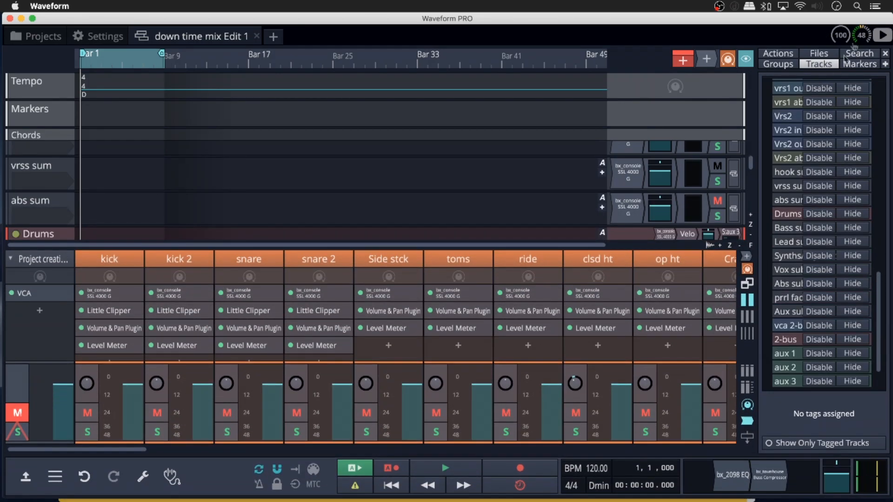
- Hide the browser panel and enlarge the mixer over the arrangement to show the submix and aux channels
click(746, 58)
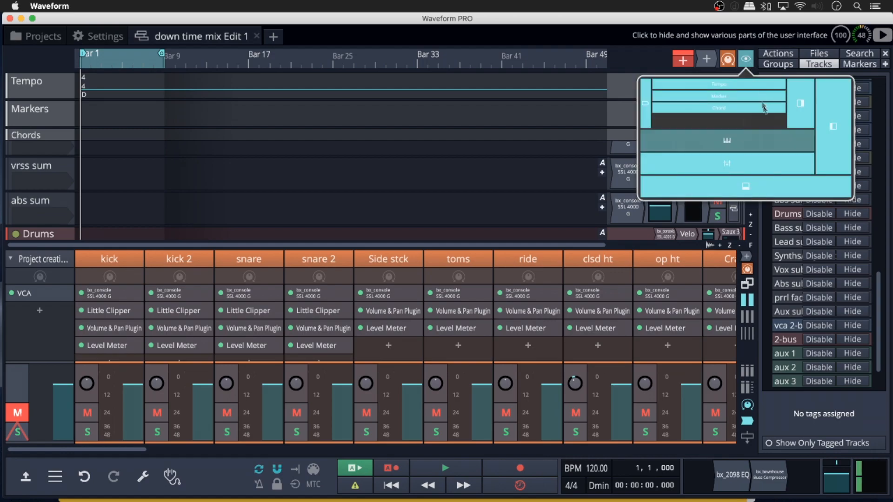
click(840, 129)
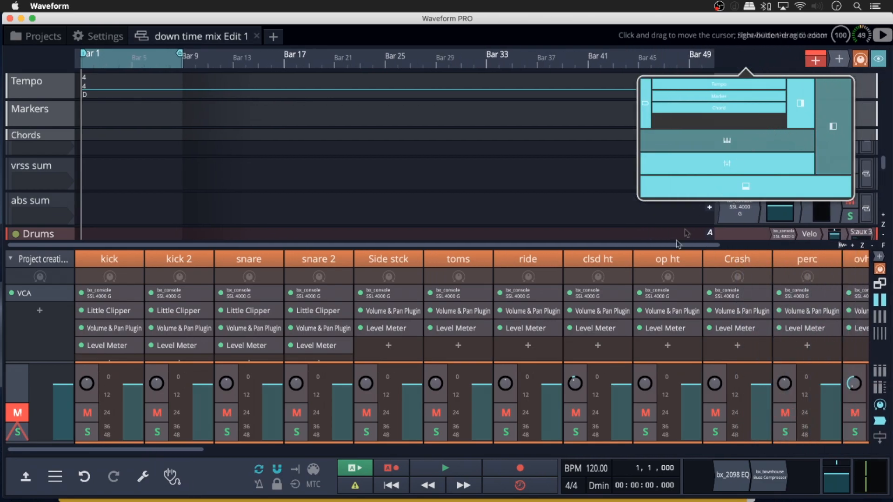
drag(497, 250, 497, 123)
drag(189, 450, 887, 436)
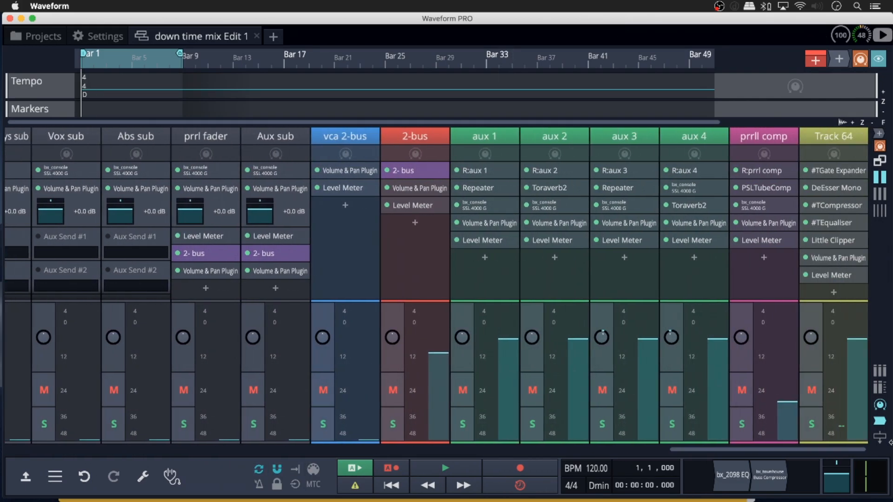
- Switch the mixer to narrower channel strips and enlarge the plugin area enough to show the submixes' full plugin chains
click(880, 194)
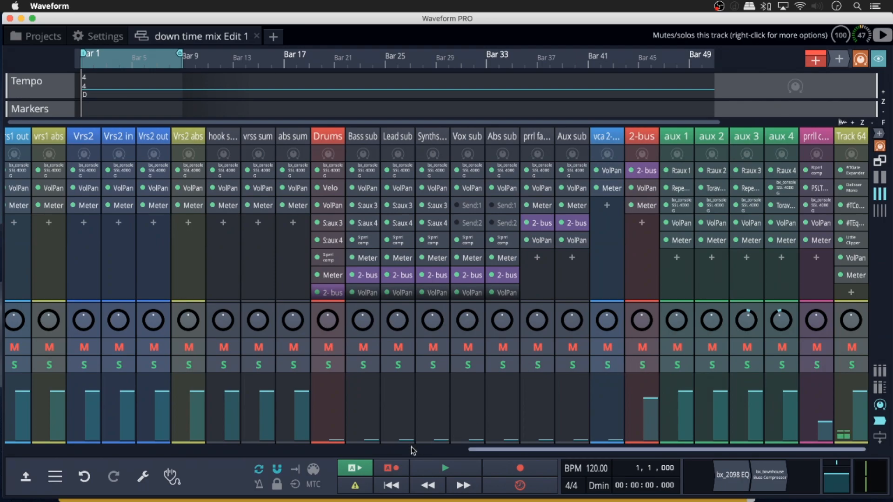
drag(465, 301, 456, 391)
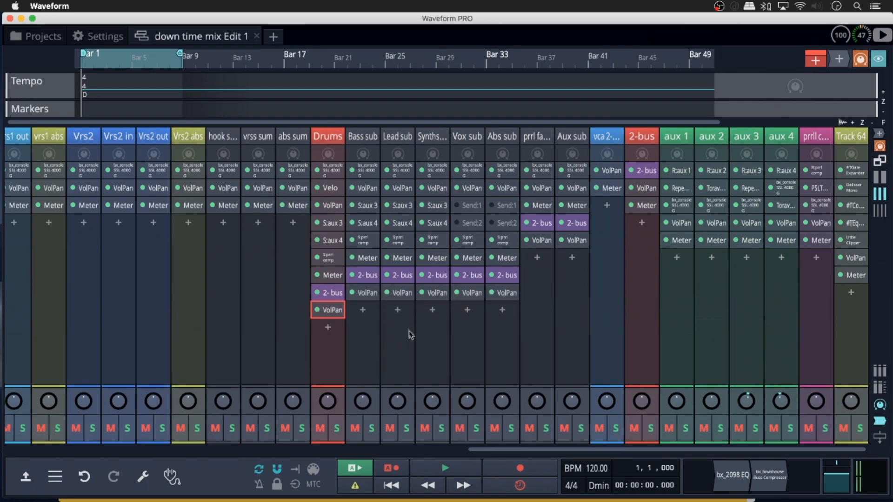
click(372, 387)
drag(377, 387, 379, 341)
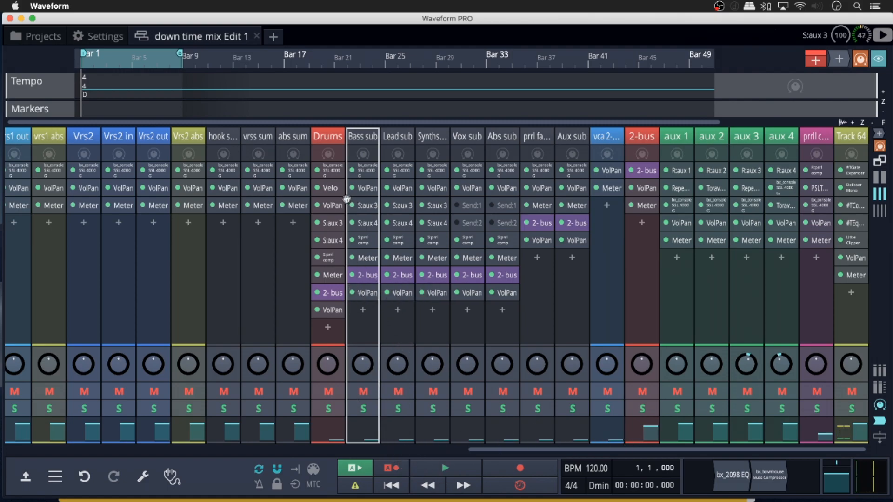
- Examine the plugin chains on the Lead sub, Bass sub and Drums channels, from console and volume plugins to the 2-bus rack
click(402, 187)
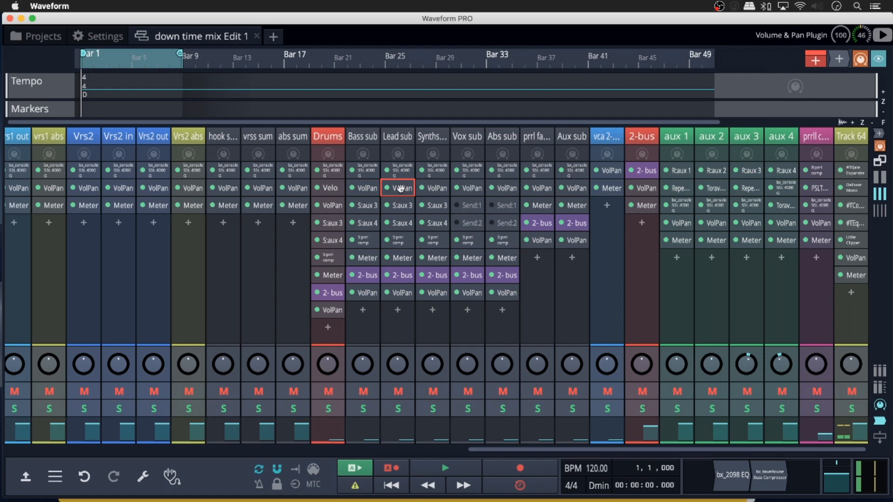
click(397, 170)
click(395, 186)
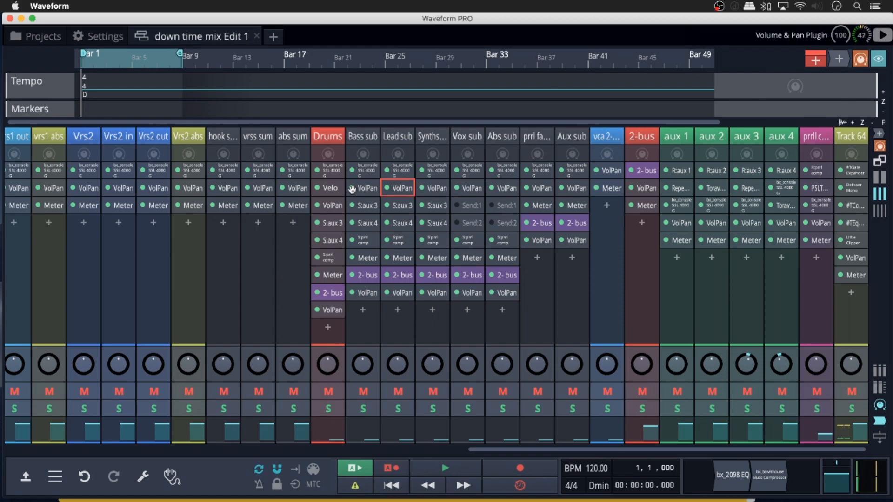
click(358, 189)
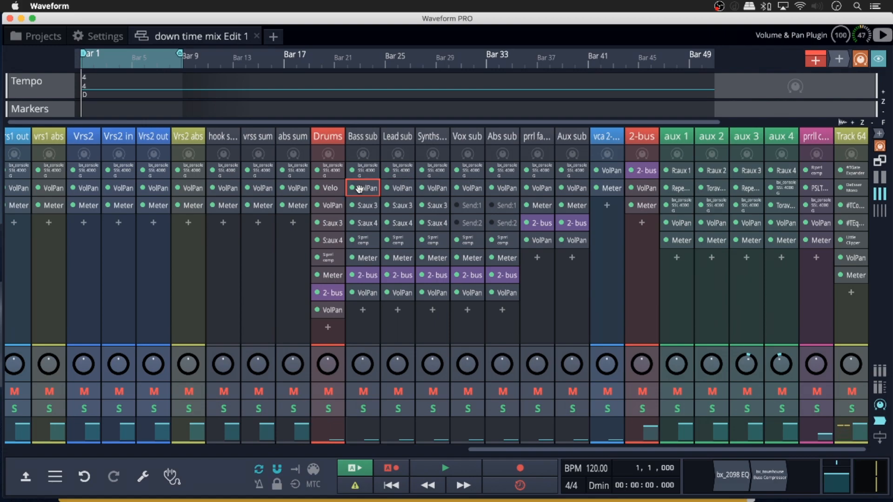
click(329, 188)
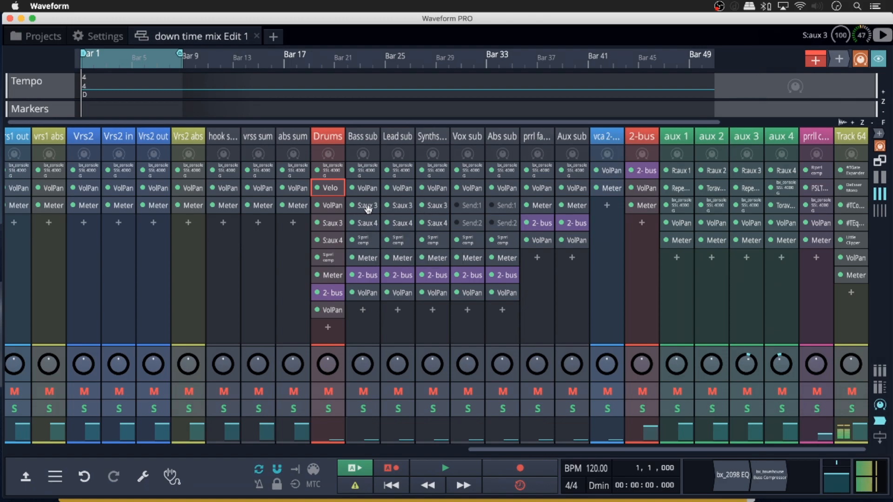
click(364, 275)
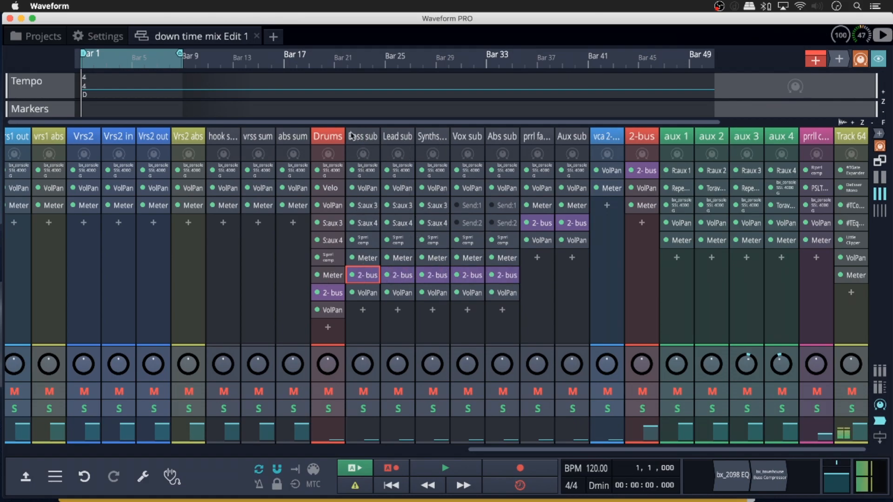
- Rename the Drums track as Drums sub
click(336, 140)
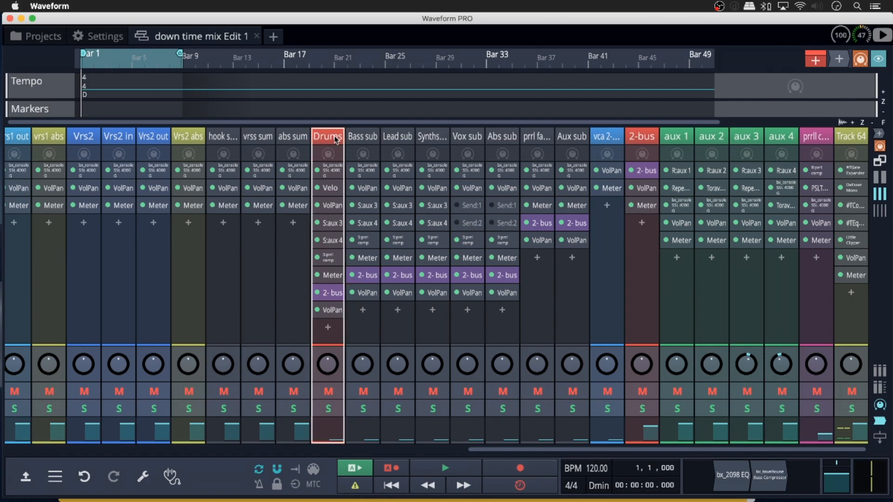
double_click(337, 137)
click(339, 135)
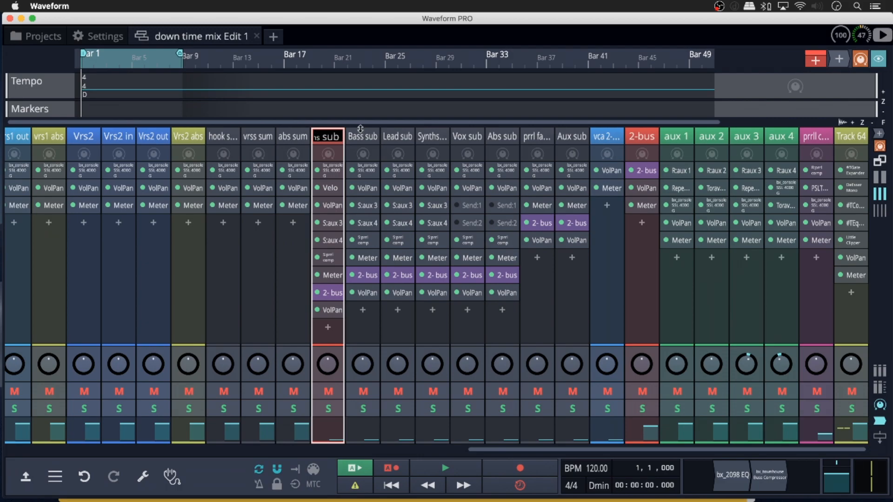
text(sub)
key(Return)
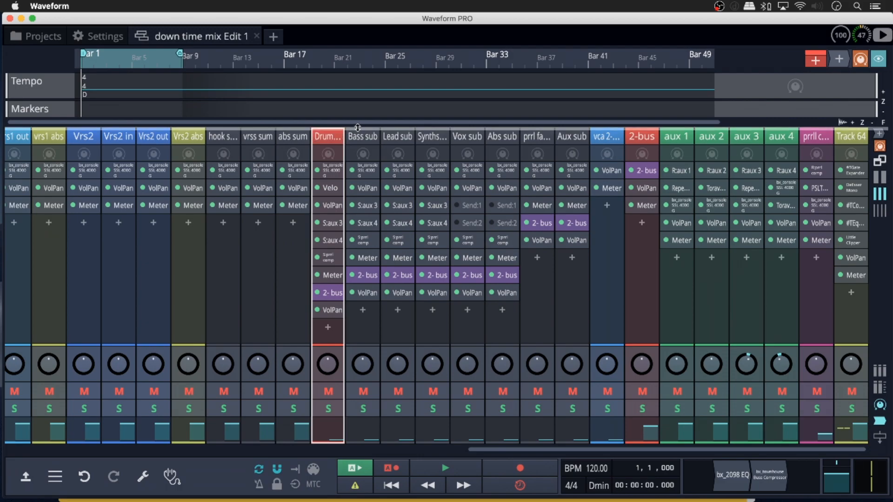
- Open the 2-bus plugin rack from the Drums sub channel and reposition the first volume and level meter modules in its upper row
click(408, 138)
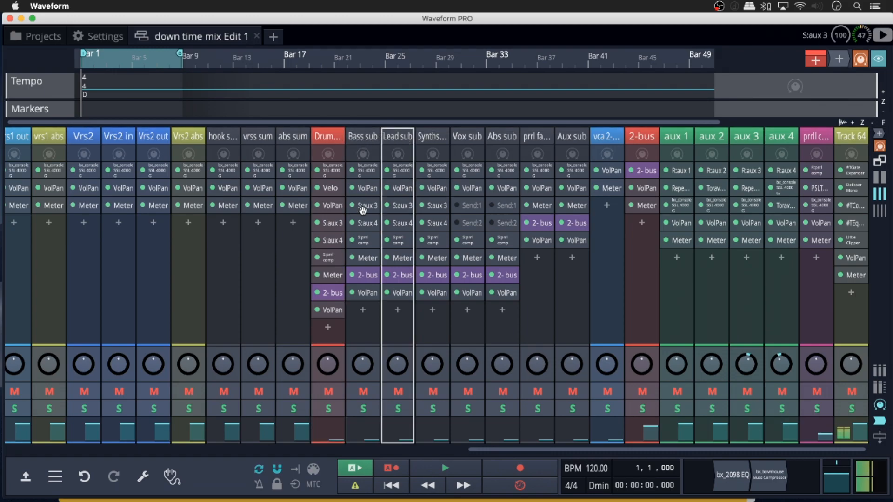
double_click(329, 294)
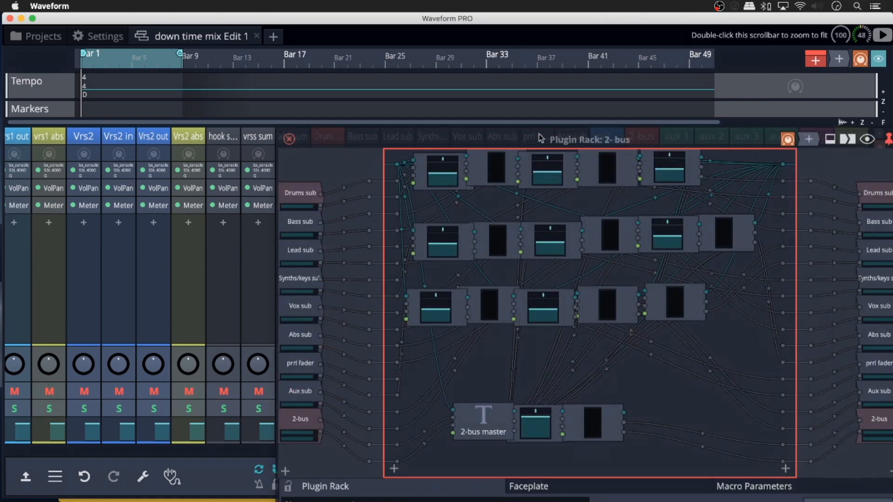
double_click(432, 141)
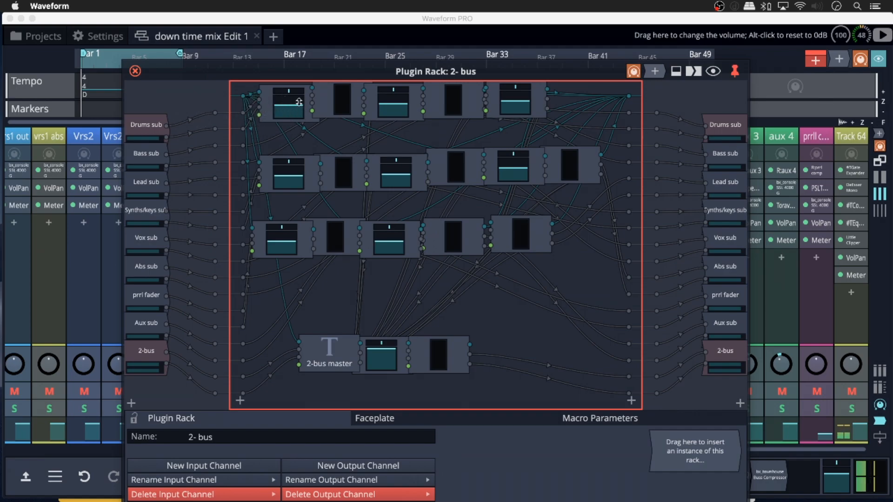
drag(305, 97, 310, 116)
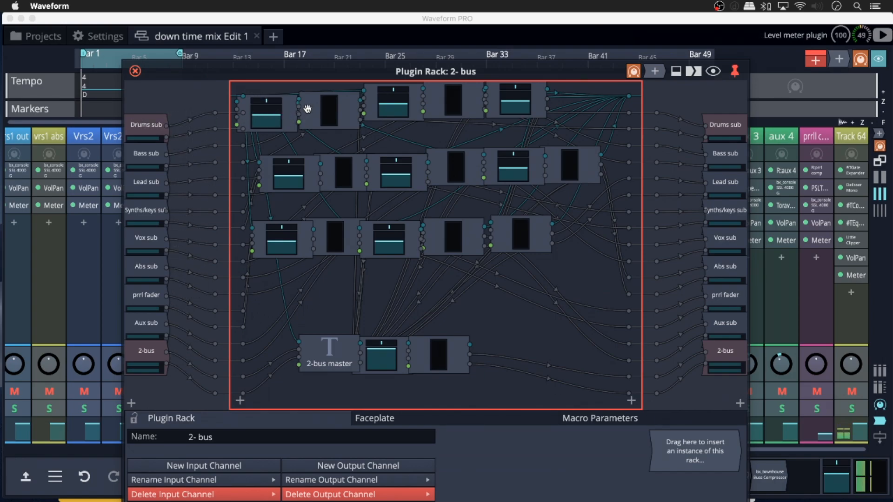
drag(307, 107, 305, 111)
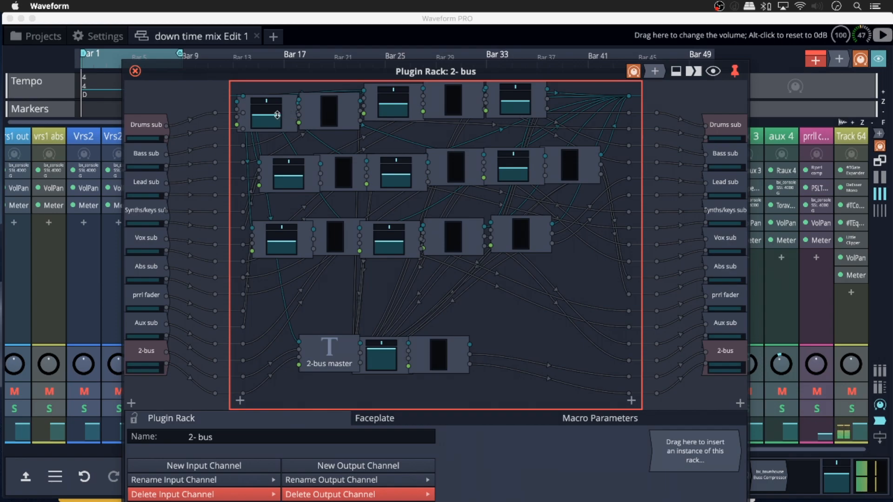
- Inspect the settings of the rack's upper-row Volume & Pan plugins and of the one following the 2-bus master
drag(277, 115, 277, 155)
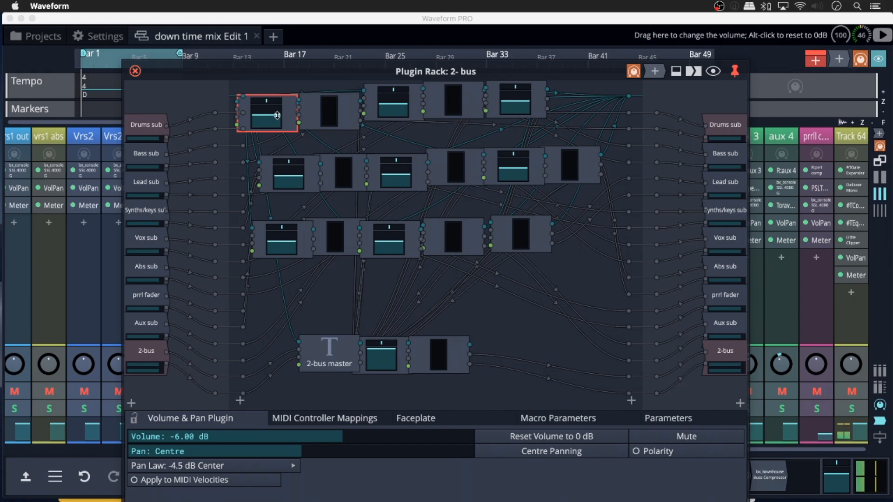
click(388, 102)
click(512, 103)
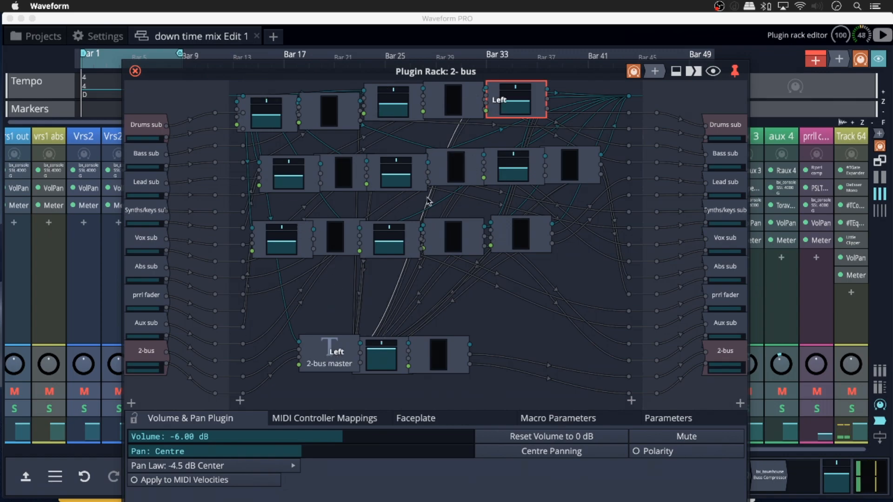
click(403, 361)
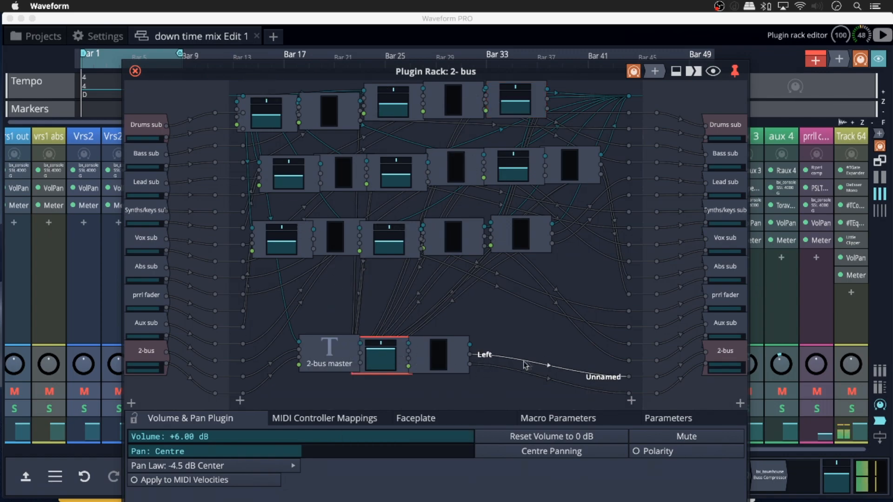
- Inspect the 2-bus track's rack output settings, and select the bx_townhouse Buss Compressor in the master section
click(721, 355)
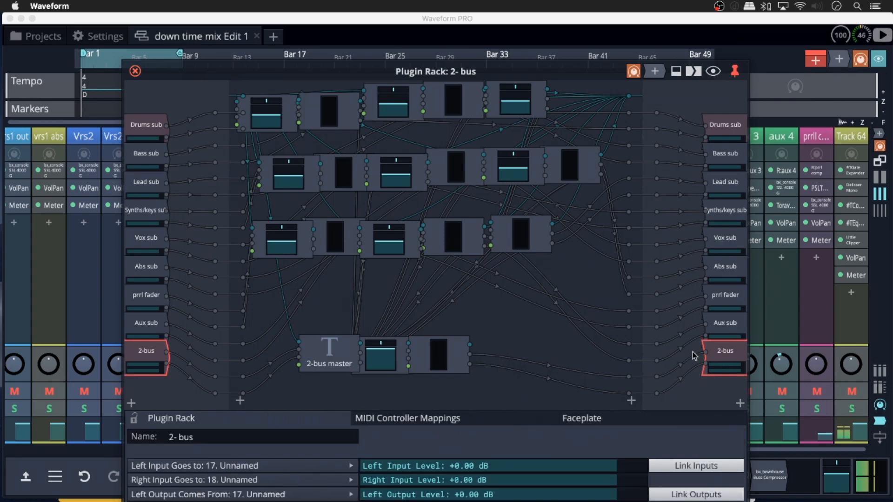
click(766, 475)
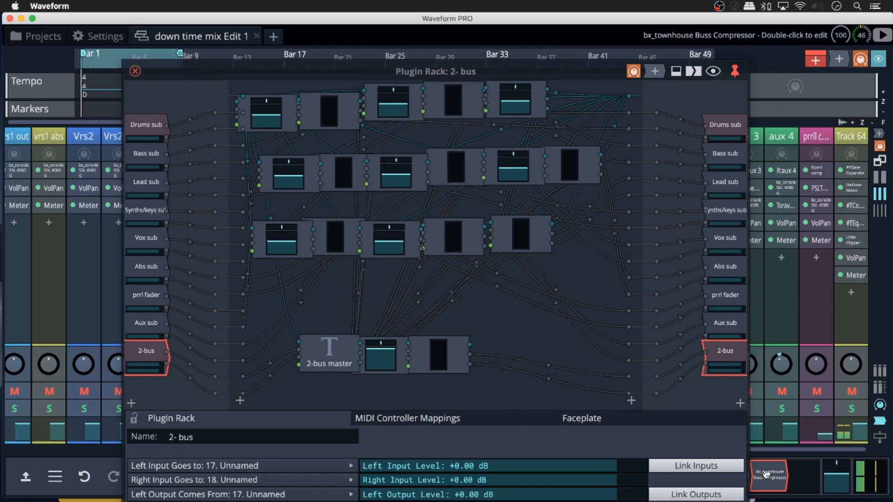
mouse_move(579, 74)
mouse_down()
mouse_move(510, 93)
mouse_move(442, 90)
mouse_move(503, 74)
mouse_move(579, 70)
mouse_up()
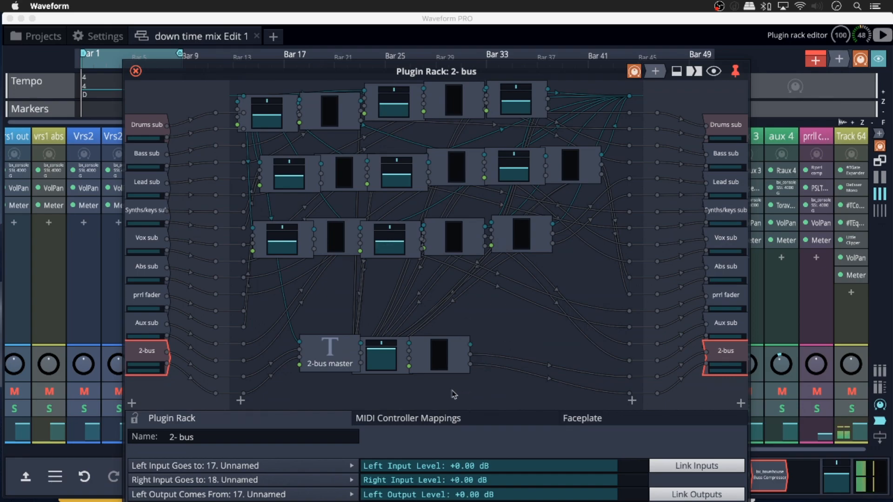
- Review the Volume & Pan plugin that sums the submixes after the 2-bus master
click(386, 360)
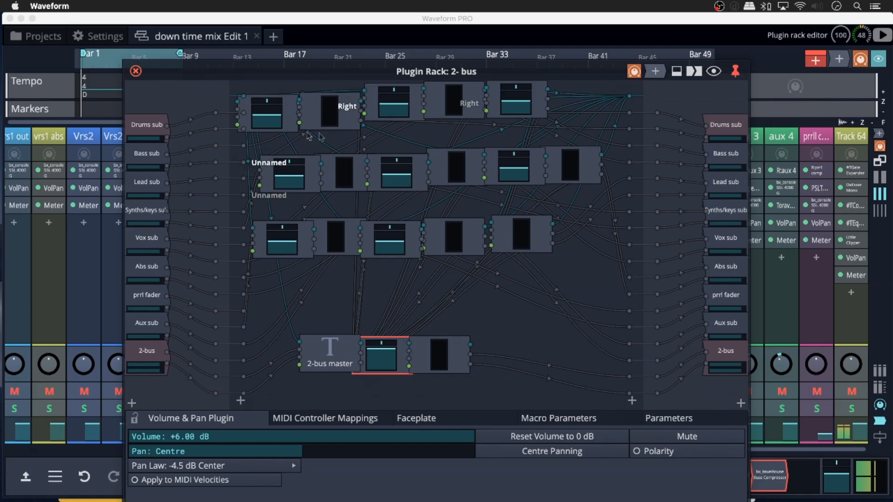
click(381, 357)
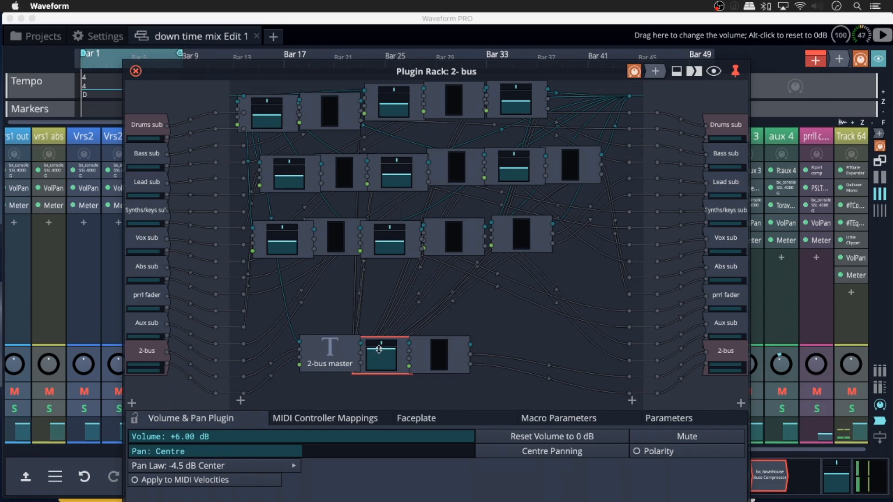
click(380, 349)
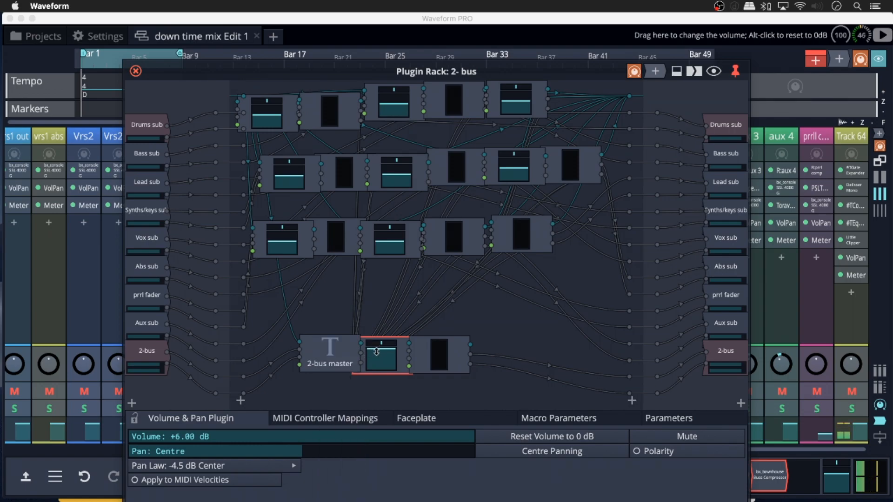
click(377, 351)
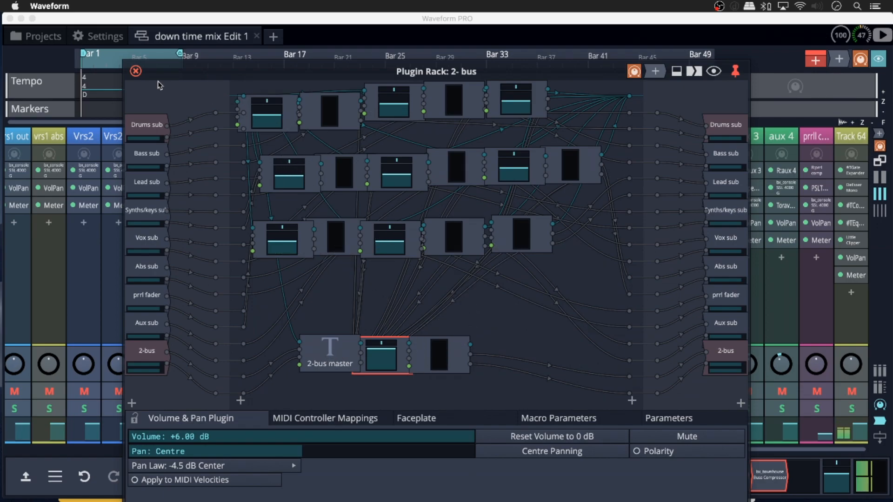
- Shift the rack window aside and pull the 2-bus level meter away from its volume plugin to expose the connections
drag(191, 78, 125, 68)
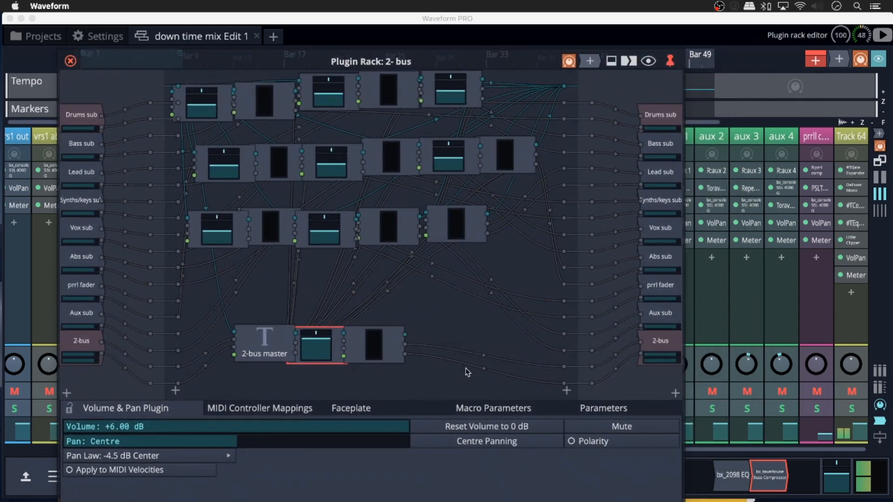
drag(374, 346, 407, 370)
drag(452, 325, 439, 332)
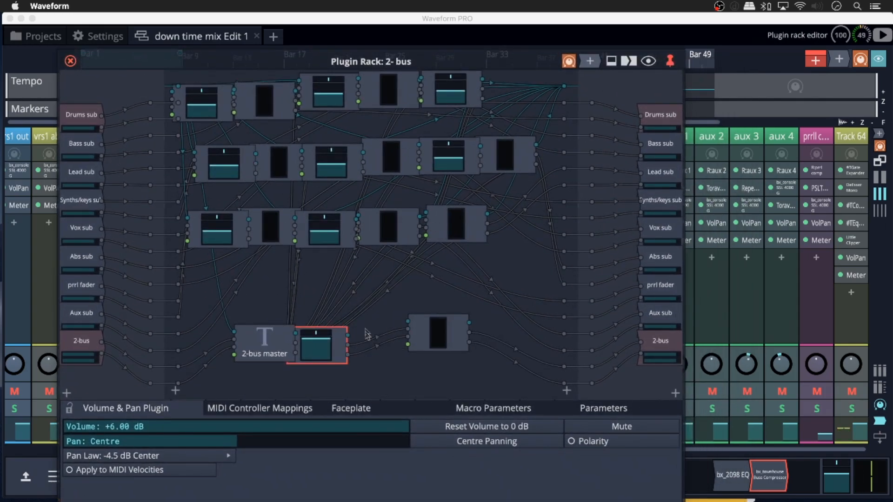
drag(334, 217, 291, 288)
drag(343, 263, 326, 225)
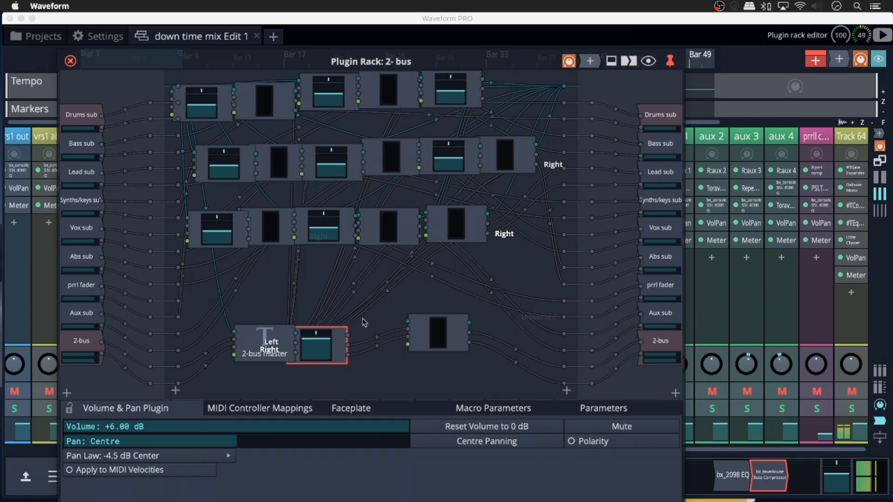
- Space the 2-bus volume plugin and level meter apart from the 2-bus master, and nudge the last two level meters in the third row
click(324, 345)
drag(341, 338, 365, 336)
drag(451, 336, 461, 345)
mouse_move(364, 349)
mouse_down()
mouse_move(391, 311)
mouse_move(374, 355)
mouse_up()
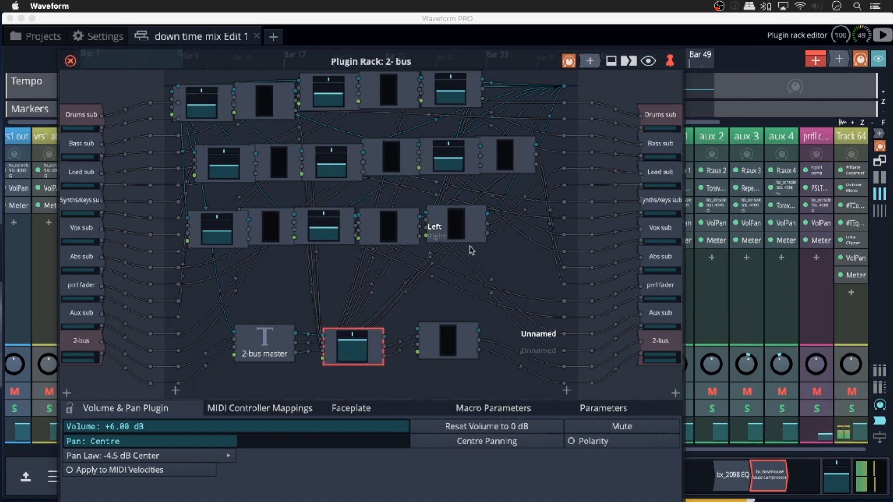
mouse_move(457, 232)
mouse_down()
mouse_move(490, 235)
mouse_move(473, 274)
mouse_move(467, 214)
mouse_move(401, 307)
mouse_move(454, 290)
mouse_move(465, 219)
mouse_up()
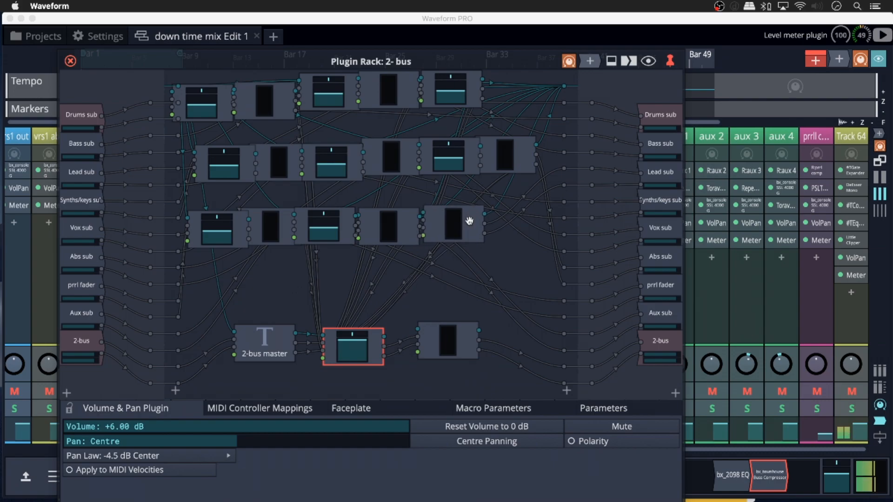
mouse_move(397, 231)
mouse_down()
mouse_move(404, 223)
mouse_move(380, 264)
mouse_move(335, 296)
mouse_move(420, 221)
mouse_move(403, 228)
mouse_up()
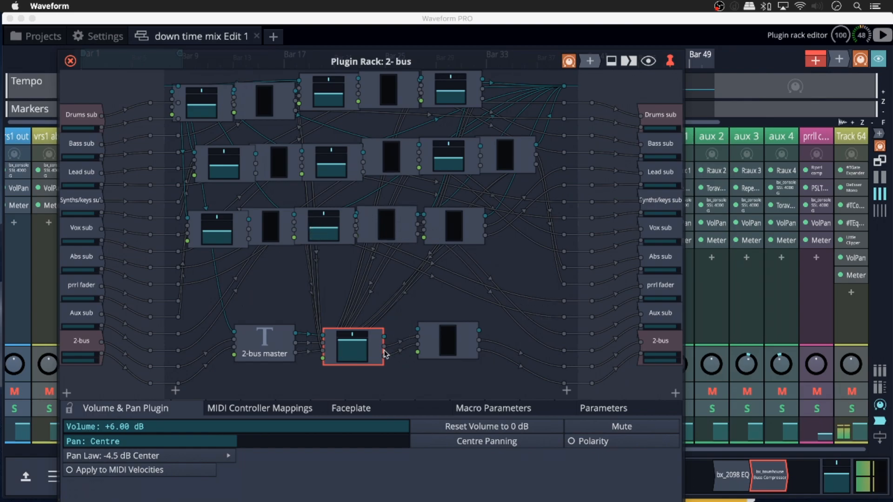
- Check the 2-bus level meter's output connections, and close the 2-bus plugin rack
click(460, 344)
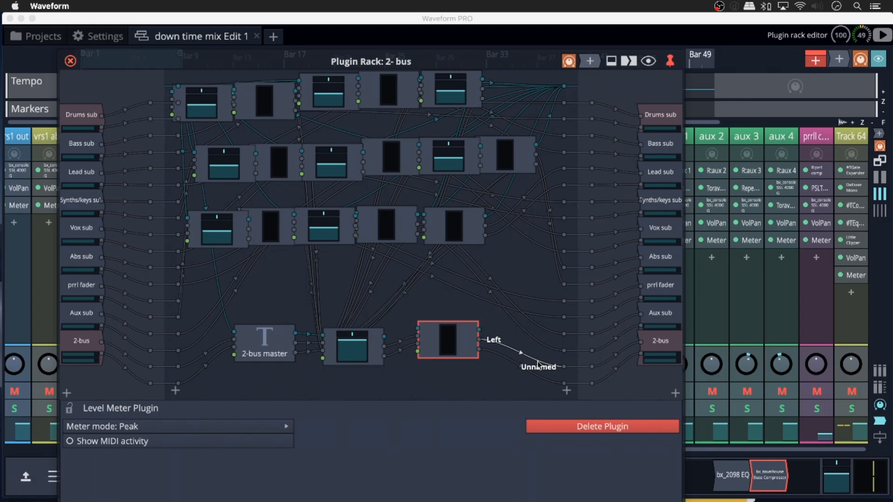
click(70, 62)
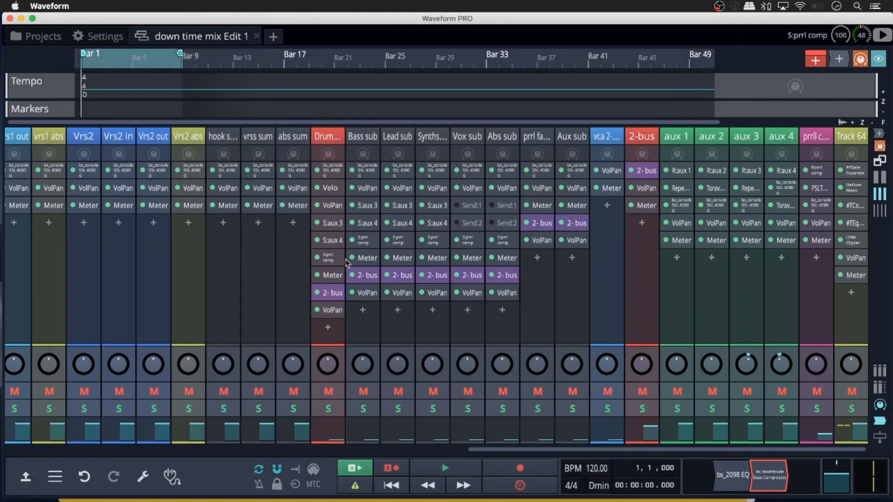
- Select the 2-bus track and the vca 2-bus track in the mixer, and switch to the arrangement at the vca 2-bus track
click(643, 139)
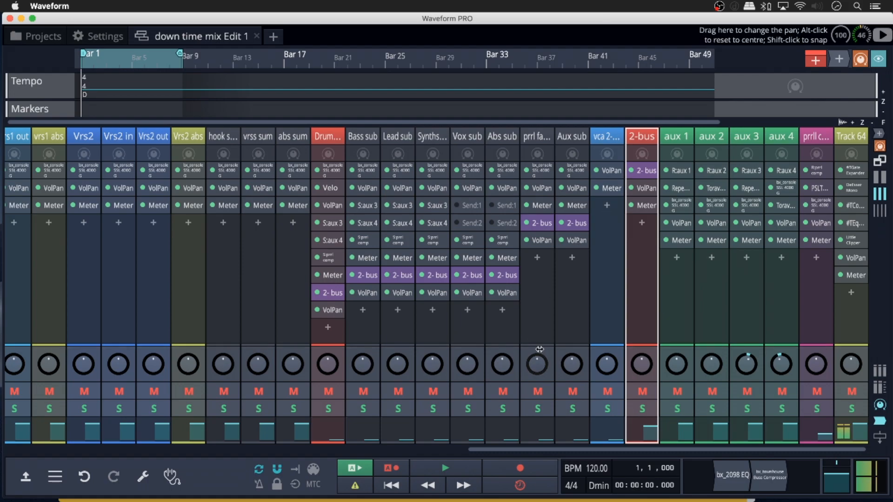
click(612, 135)
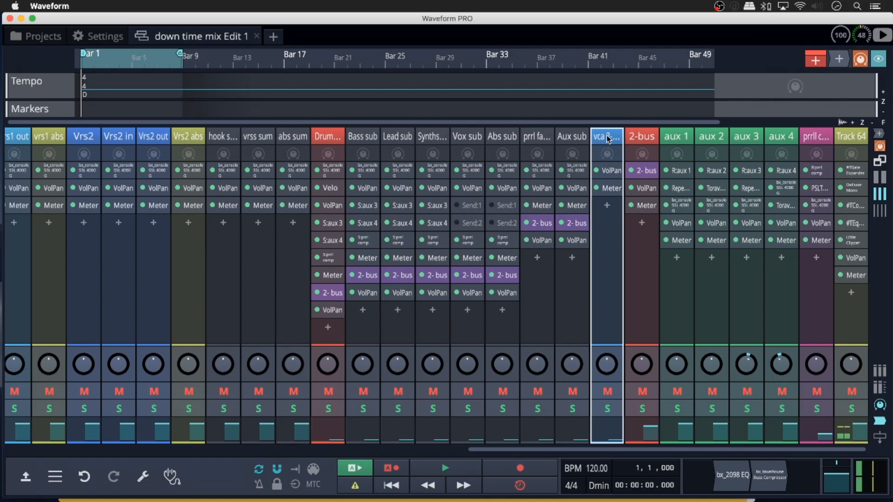
key(m)
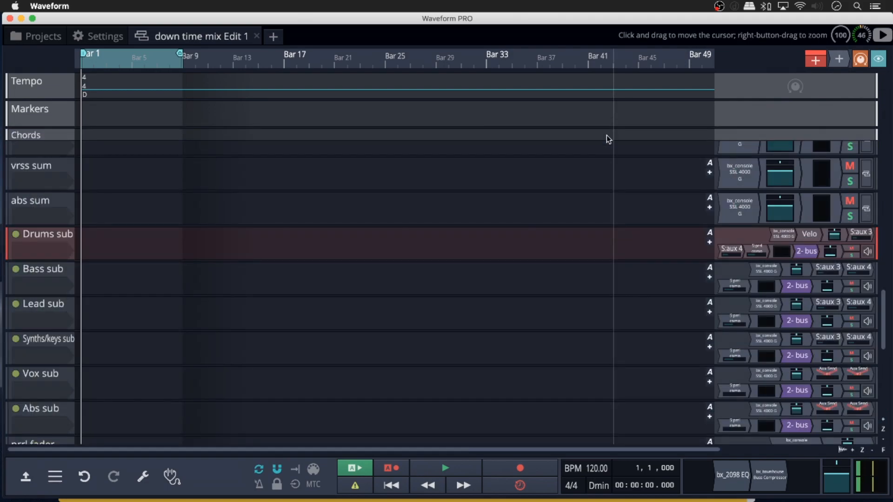
drag(884, 334, 884, 375)
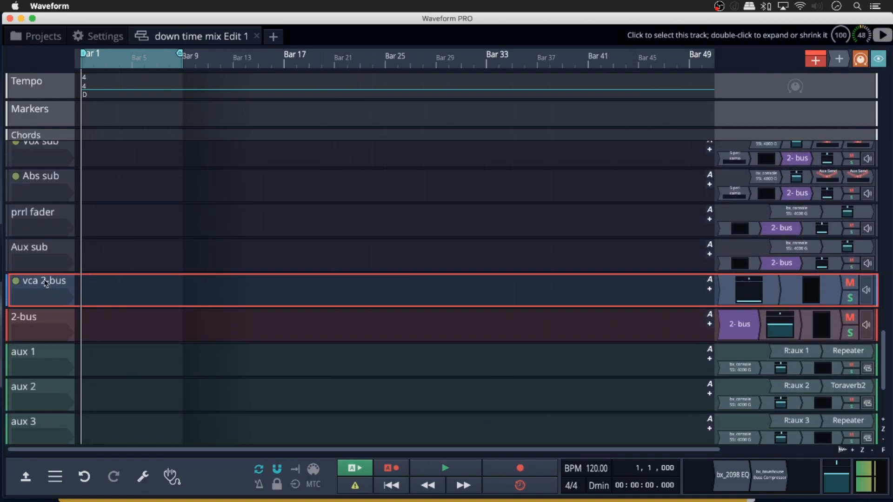
- Inspect the Aux sub and prrl fader tracks, and select the prrll comp track to review its plugin chain
click(30, 252)
click(38, 238)
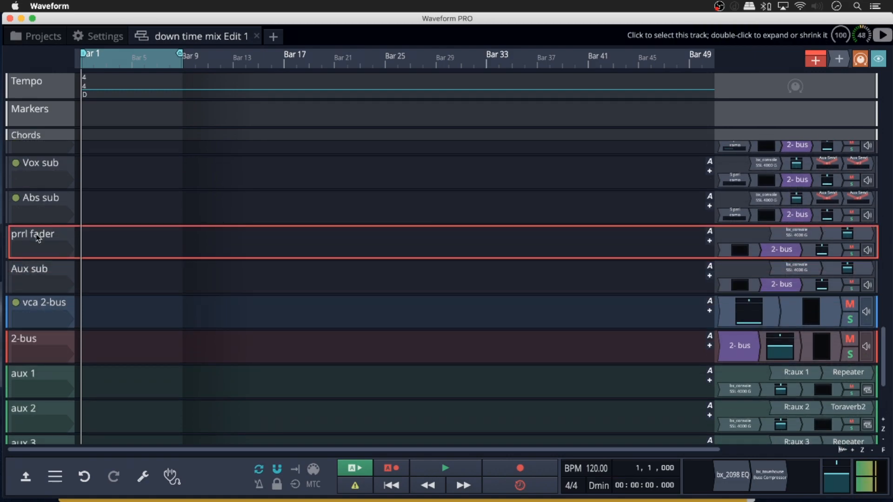
scroll(32, 279, down, 5)
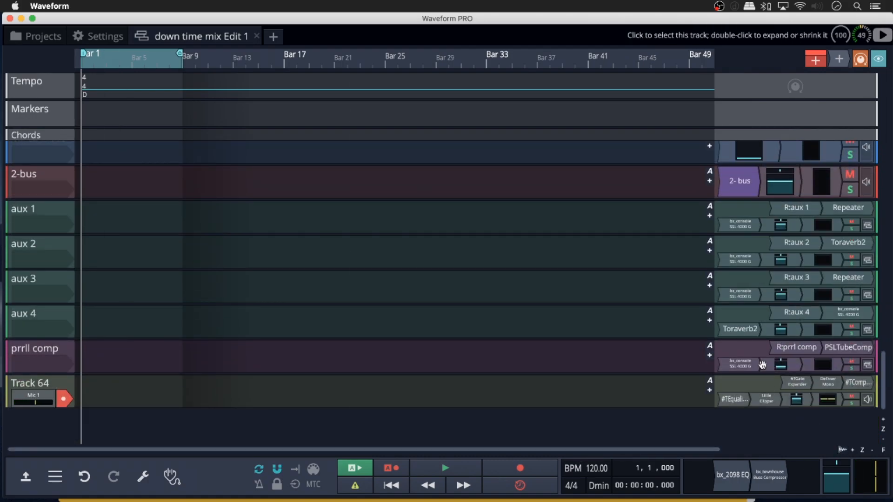
scroll(750, 354, up, 1)
scroll(750, 355, down, 1)
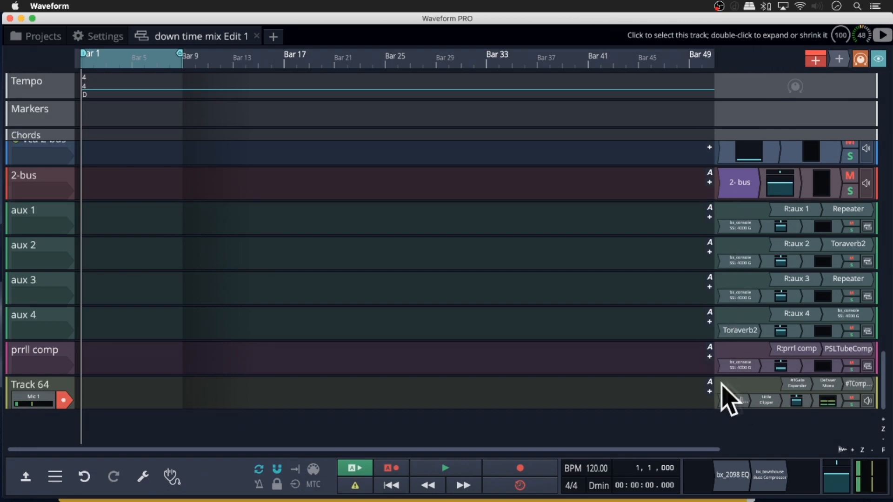
click(58, 356)
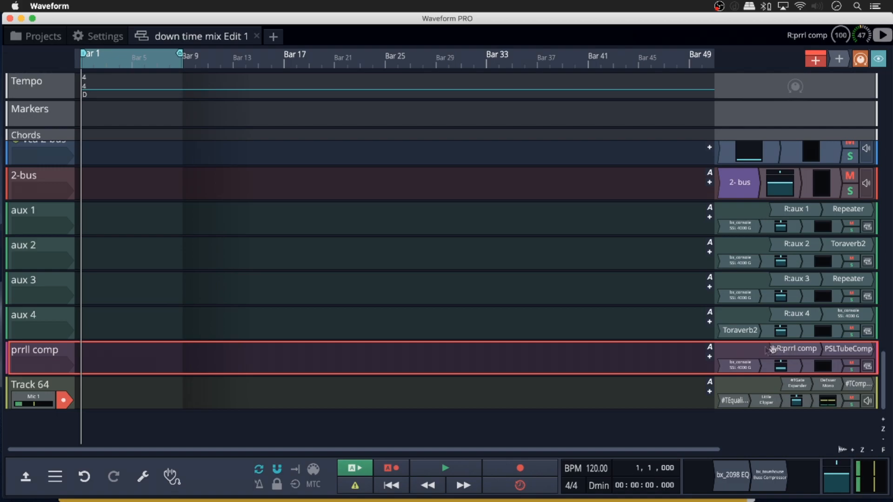
- Review the submix tracks from Drums sub to vca 2-bus, and compare the prrl fader and Aux sub tracks' volume plugins
scroll(36, 348, up, 1)
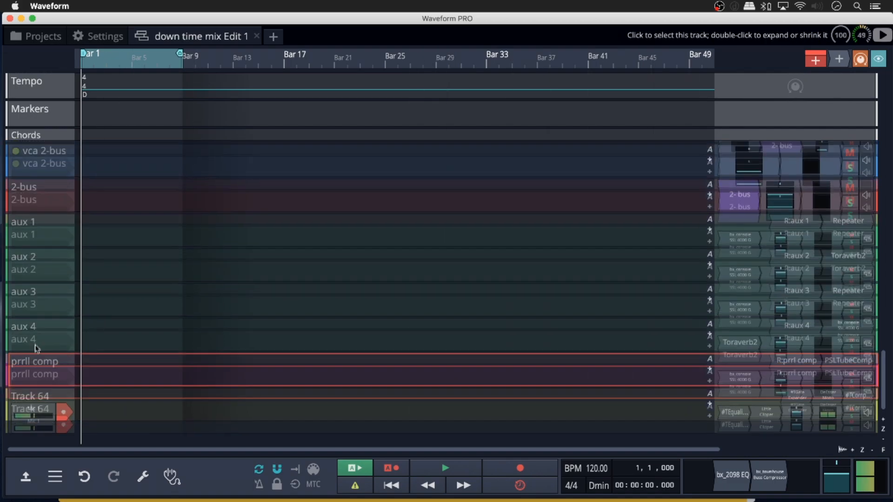
scroll(37, 348, up, 15)
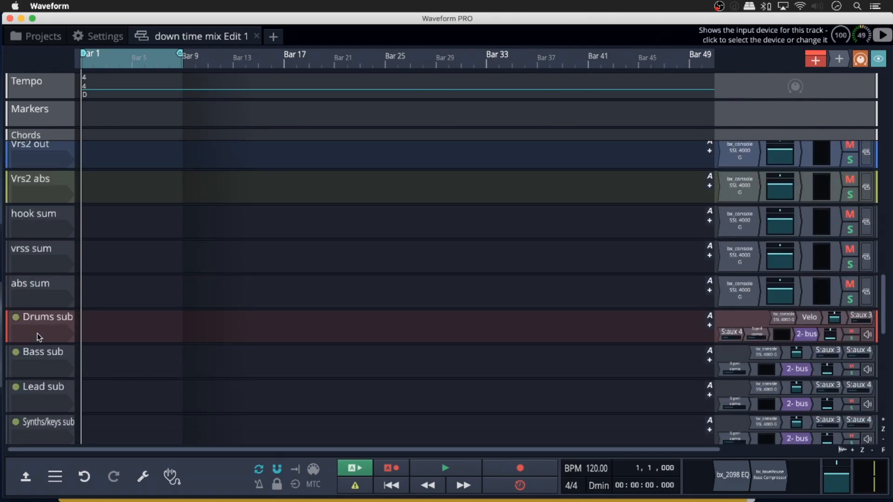
scroll(37, 333, up, 3)
scroll(37, 334, down, 8)
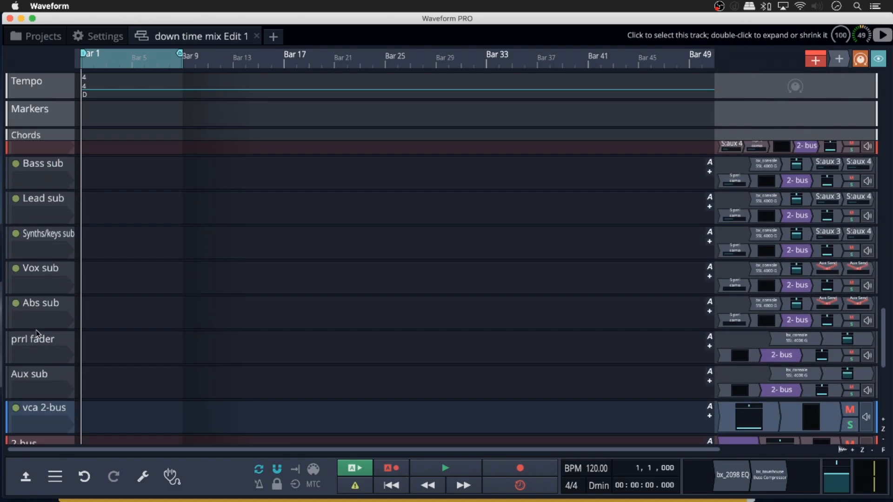
scroll(38, 334, down, 4)
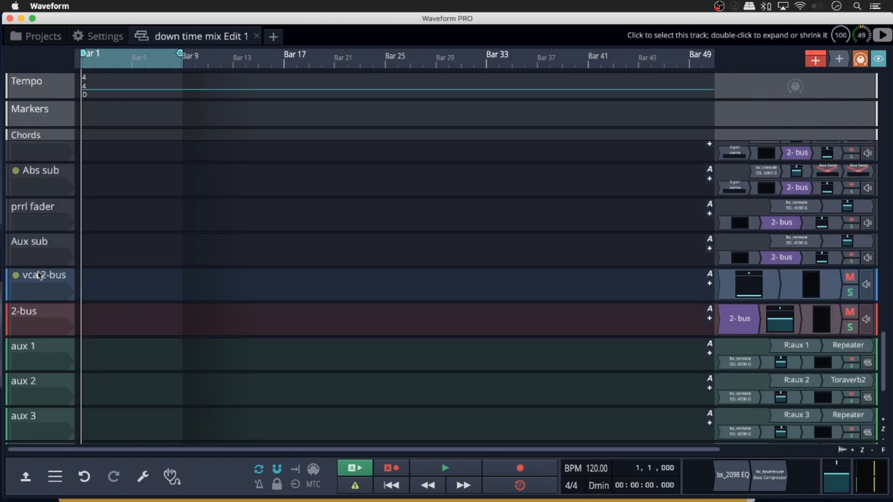
scroll(39, 261, up, 2)
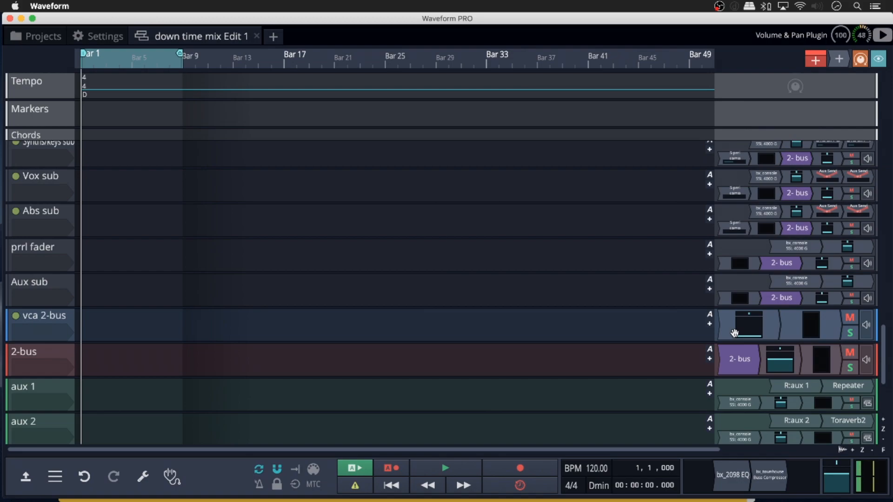
click(35, 249)
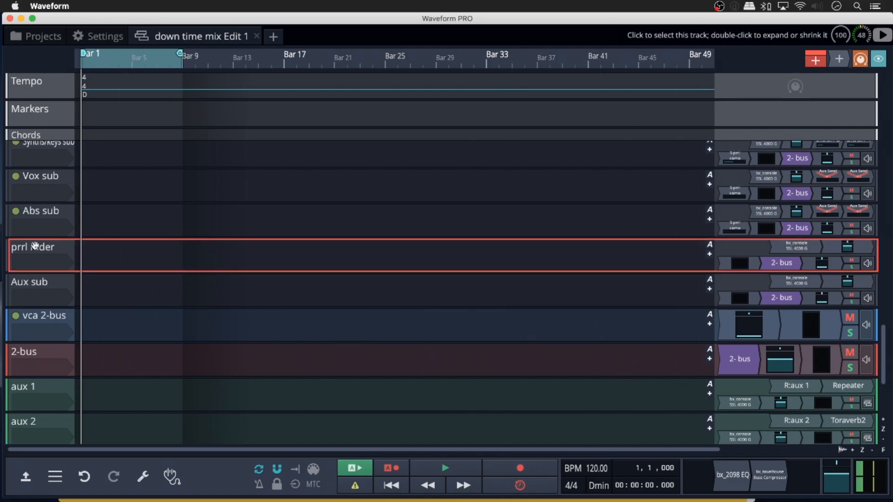
click(31, 279)
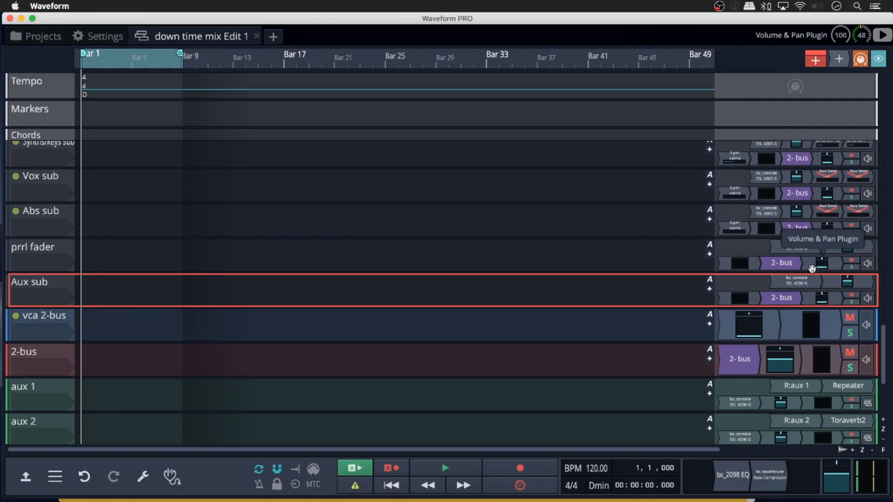
click(56, 251)
- Examine which submix tracks from Drums sub down to 2-bus carry the group marker
scroll(47, 233, up, 1)
scroll(45, 229, up, 2)
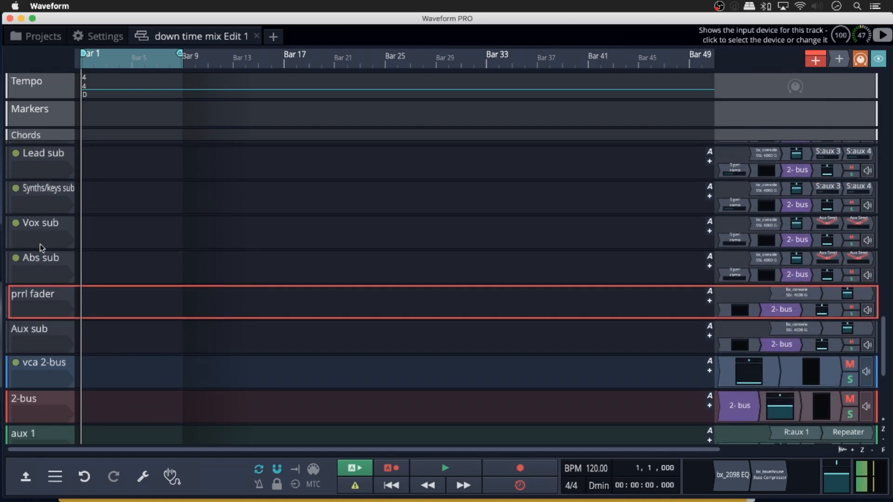
scroll(29, 190, up, 1)
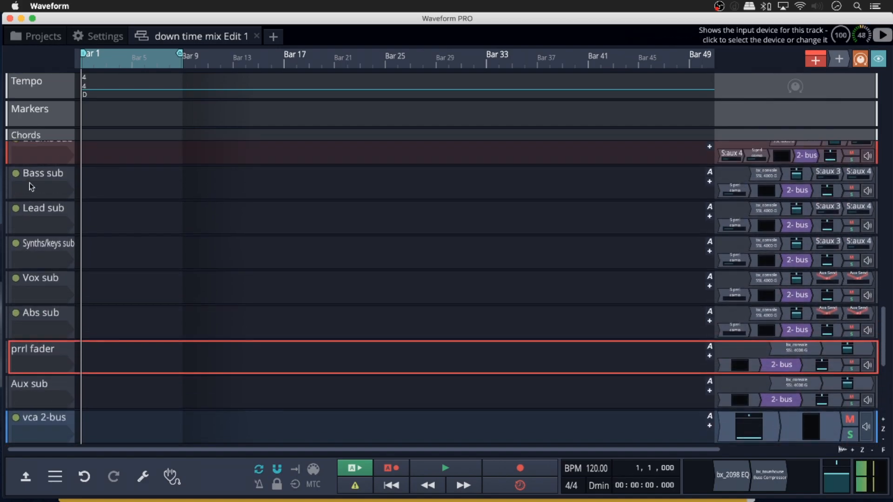
scroll(29, 187, down, 2)
scroll(29, 184, up, 2)
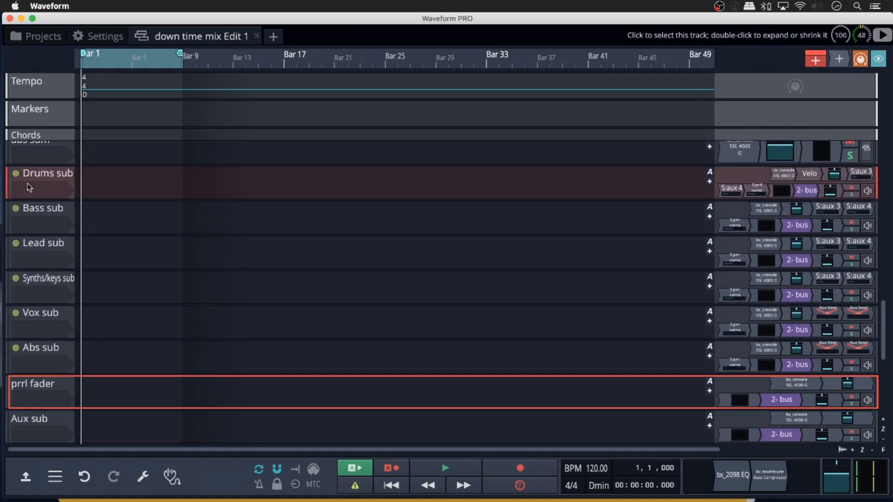
scroll(30, 186, down, 4)
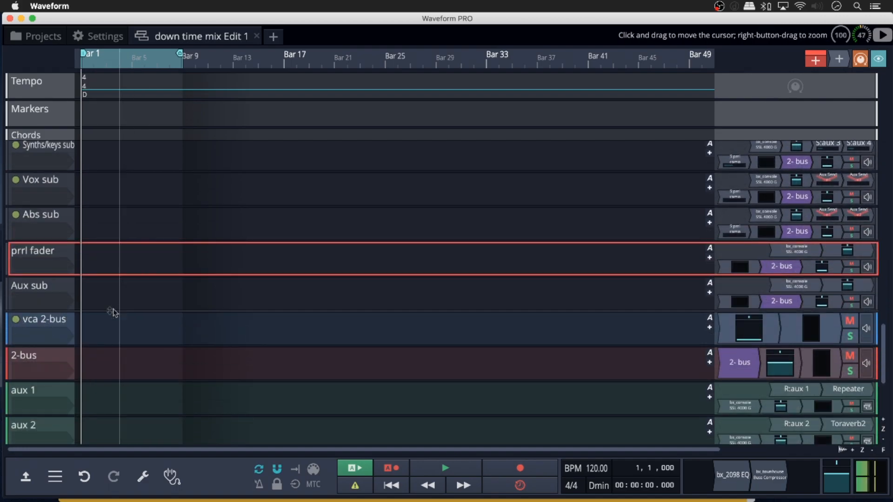
- Inspect the 2-bus track's properties, including its available groups and macro parameters
click(36, 359)
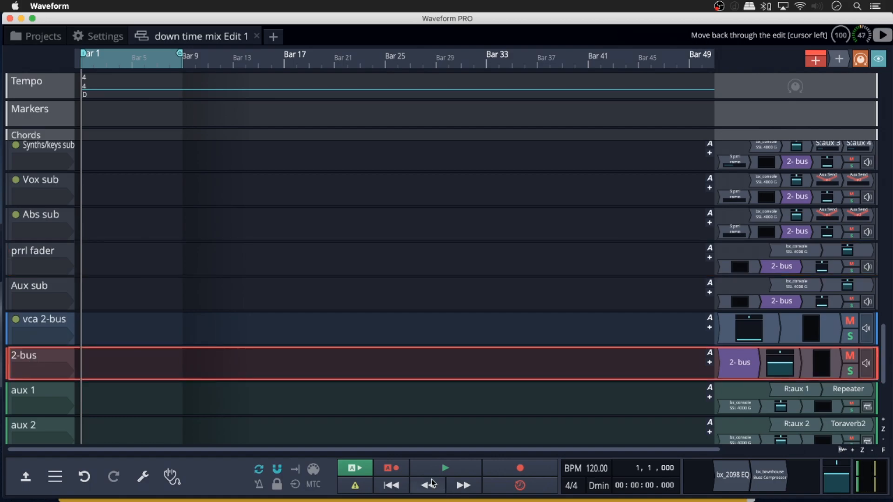
click(27, 479)
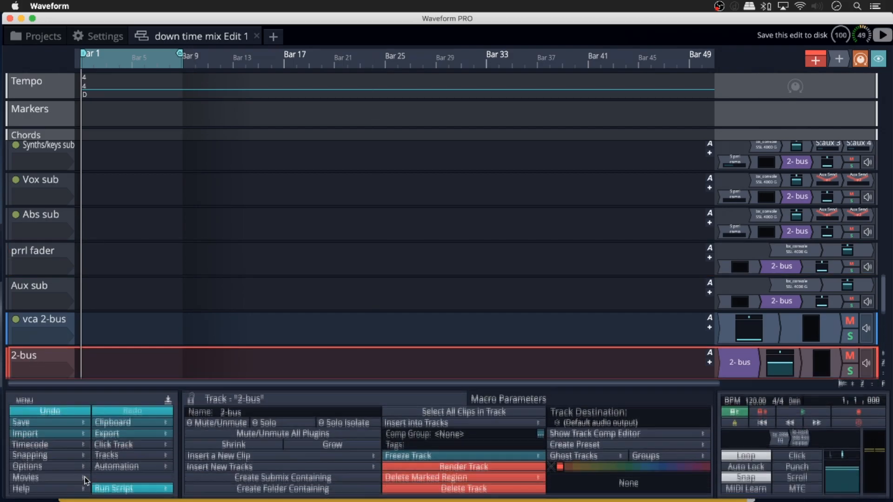
click(675, 455)
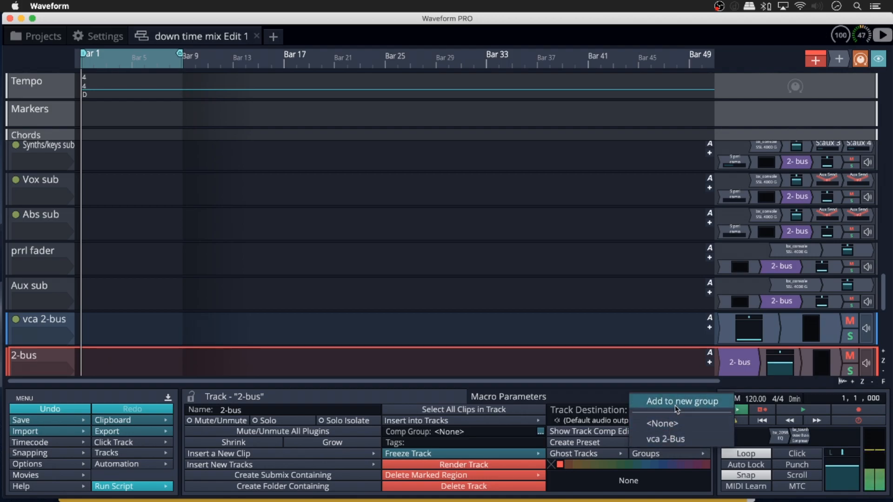
click(595, 396)
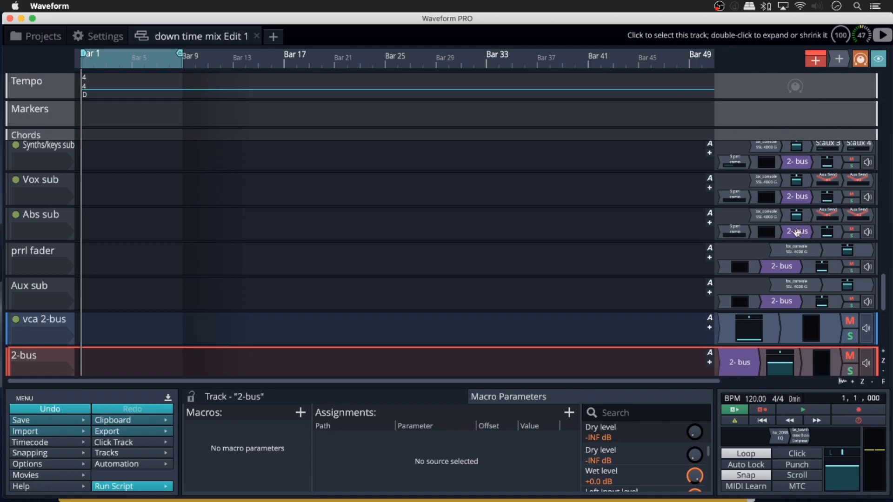
click(294, 400)
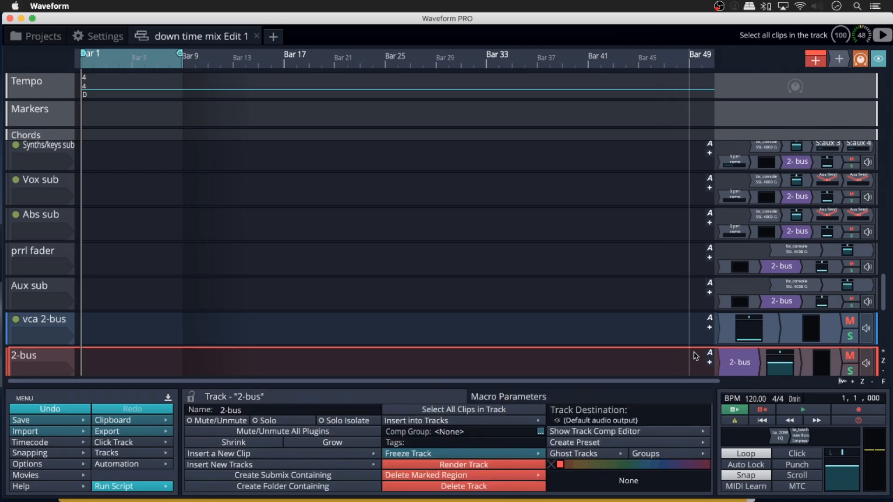
- Show the browser beside the arrangement and display its list of track groups
click(878, 61)
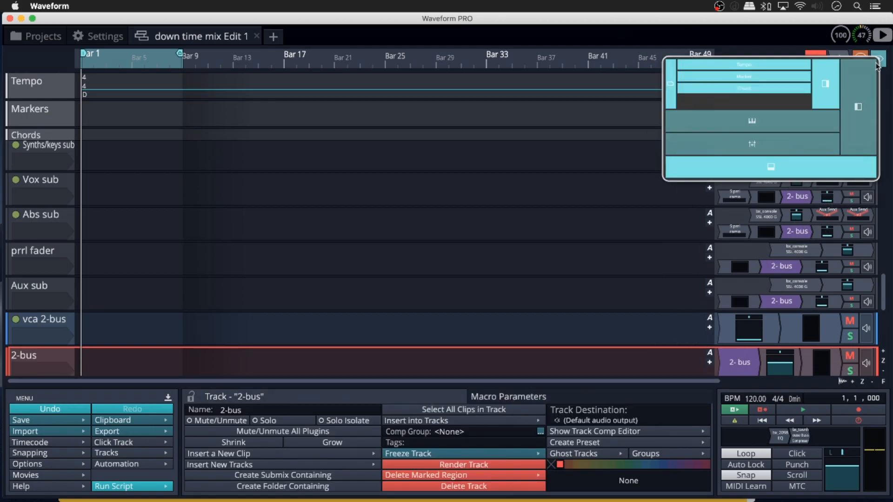
click(856, 80)
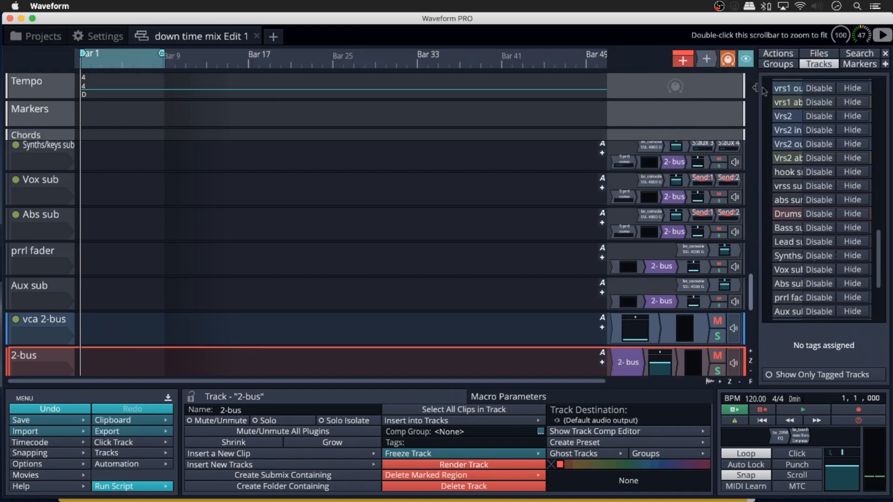
click(778, 66)
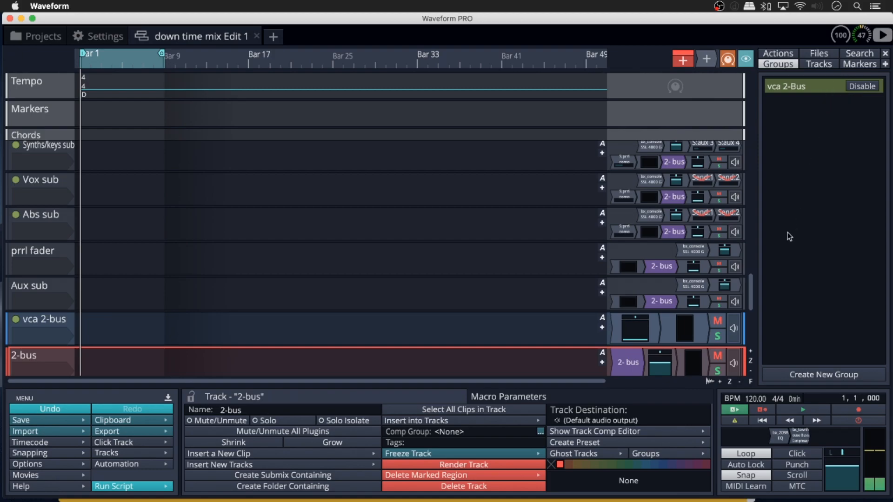
- Open the vca 2-Bus group's settings and enable the group
click(784, 88)
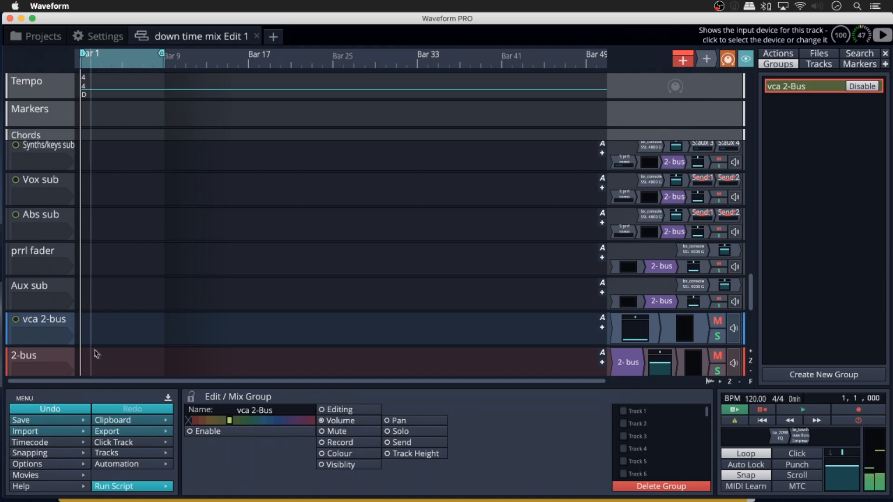
click(190, 432)
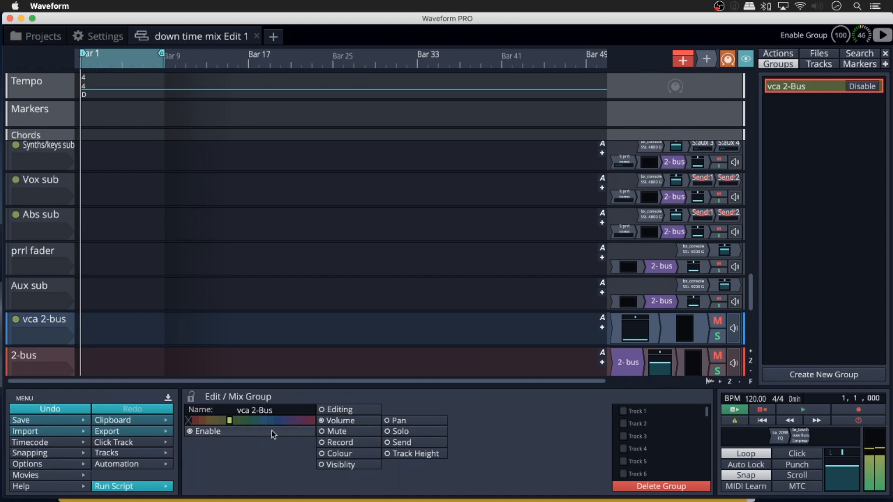
- Examine which tracks are ticked as members of the vca 2-Bus group, through the submixes to the vca 2-bus track
scroll(654, 423, down, 3)
scroll(654, 422, down, 5)
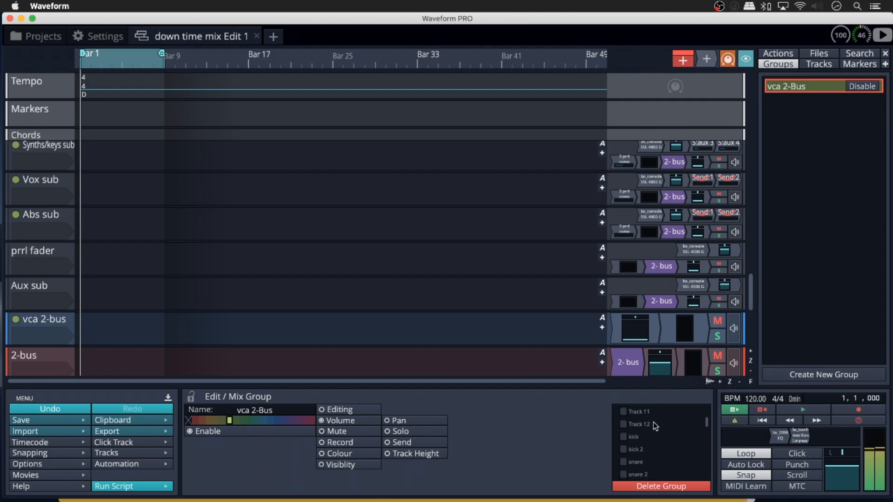
scroll(654, 425, down, 5)
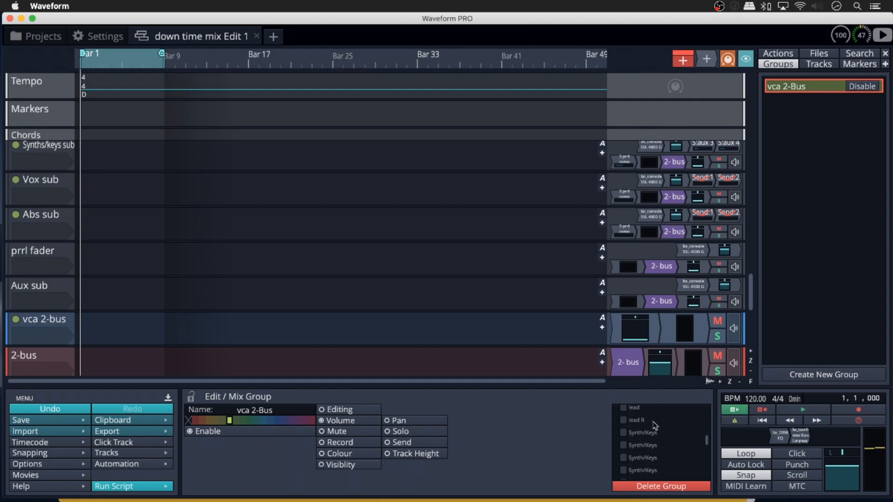
scroll(655, 425, down, 5)
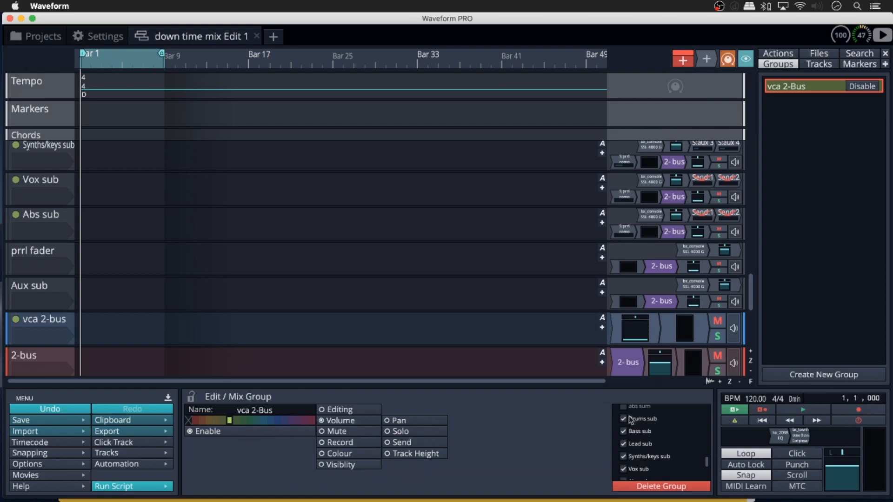
scroll(632, 423, down, 3)
scroll(632, 428, down, 1)
scroll(634, 457, down, 2)
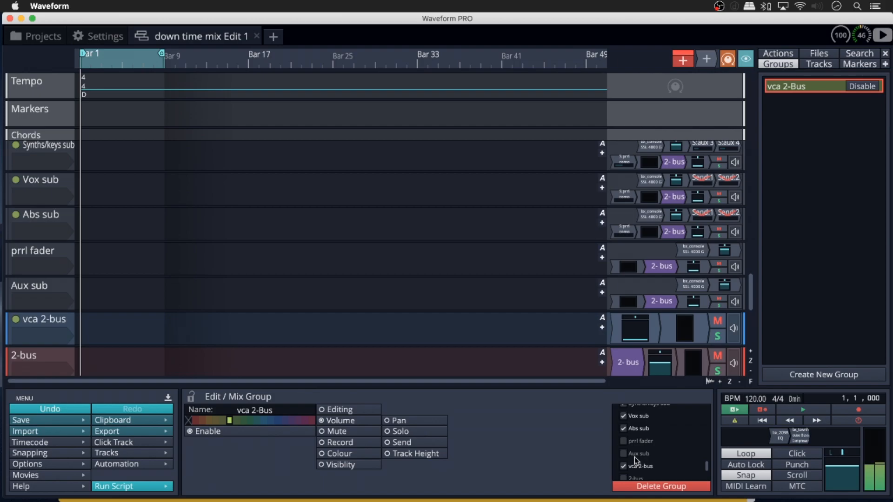
- Select the vca 2-bus track and check its volume fader against the submix faders belonging to the vca 2-Bus group
scroll(635, 462, down, 2)
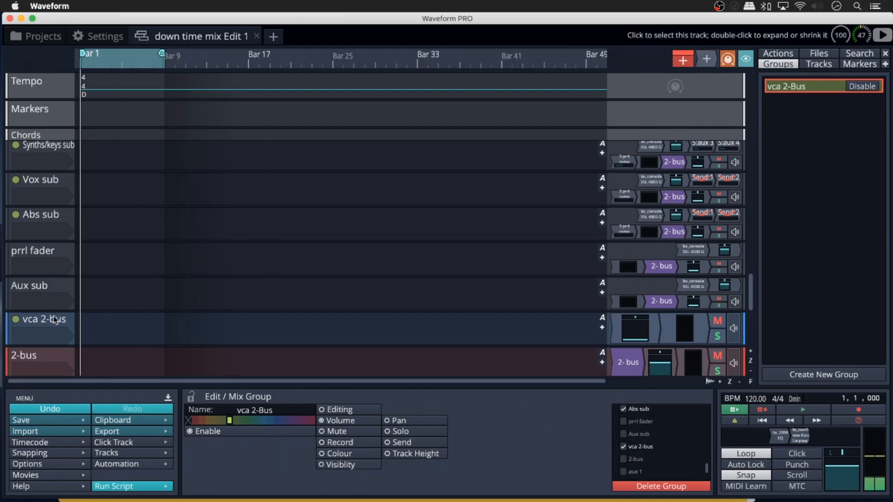
click(108, 328)
click(151, 325)
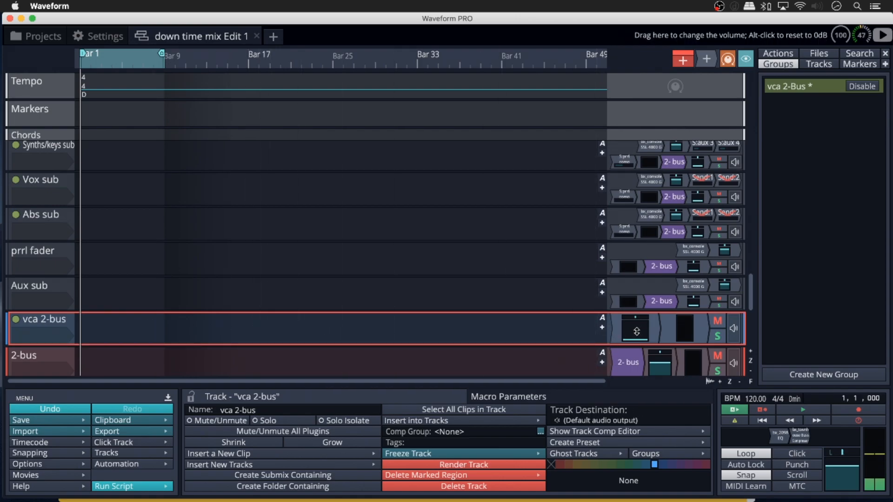
mouse_move(636, 334)
mouse_down()
mouse_move(624, 302)
mouse_move(623, 242)
mouse_move(624, 336)
mouse_move(624, 211)
mouse_move(624, 336)
mouse_up()
scroll(750, 291, up, 5)
scroll(750, 292, down, 2)
scroll(750, 292, down, 2)
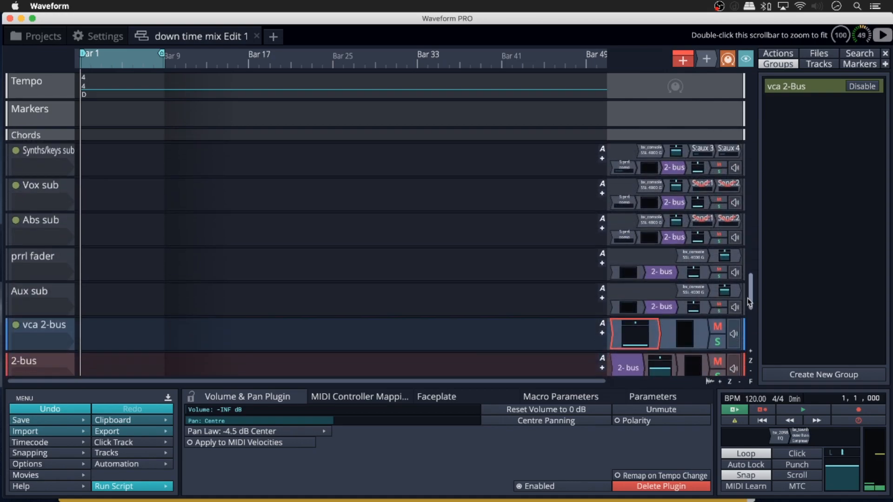
mouse_move(647, 338)
mouse_down()
mouse_move(653, 188)
mouse_move(656, 349)
mouse_up()
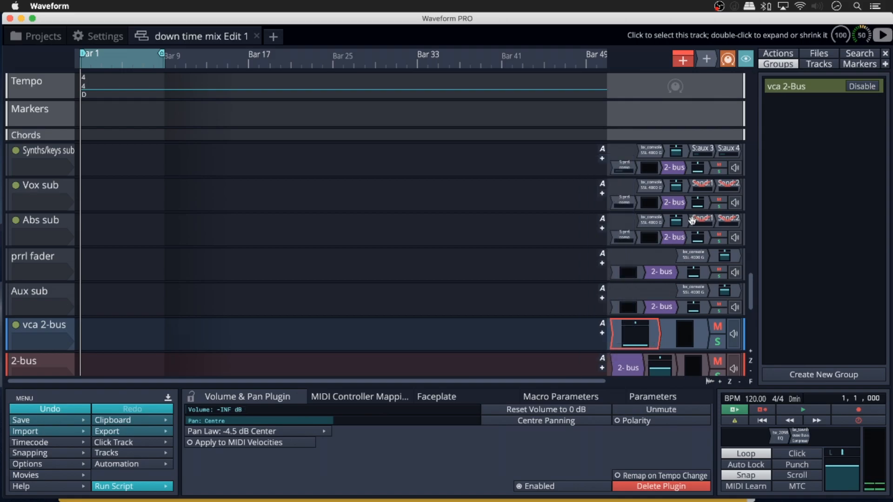
- Select the Volume & Pan plugins of the submixes together, including those on the prrl fader and Aux sub tracks
click(706, 237)
mouse_move(749, 295)
mouse_down()
mouse_move(752, 270)
mouse_move(752, 284)
mouse_up()
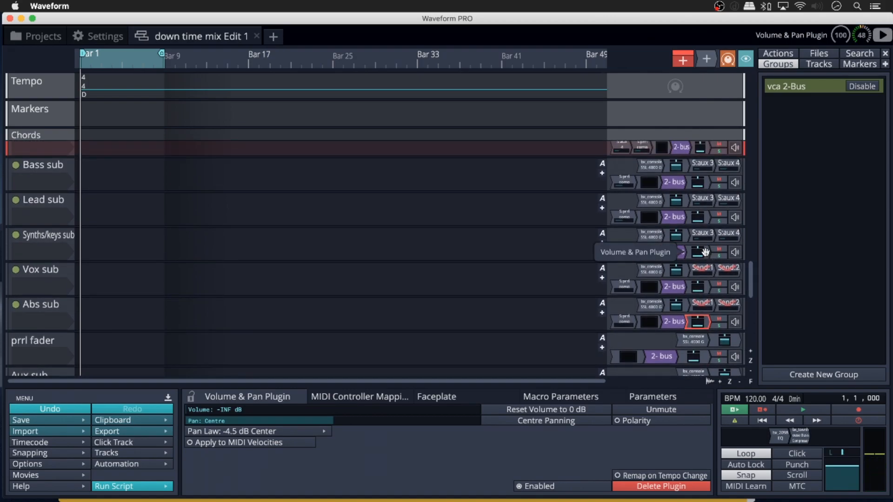
shift+click(697, 252)
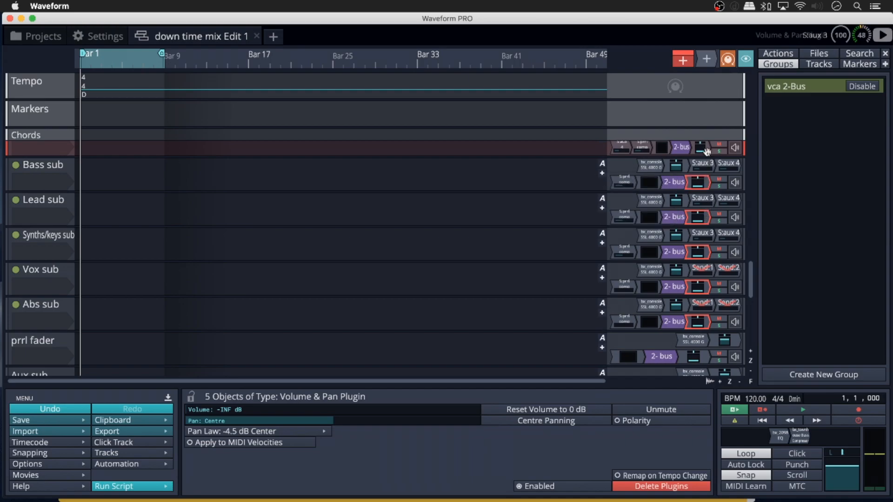
scroll(703, 279, down, 3)
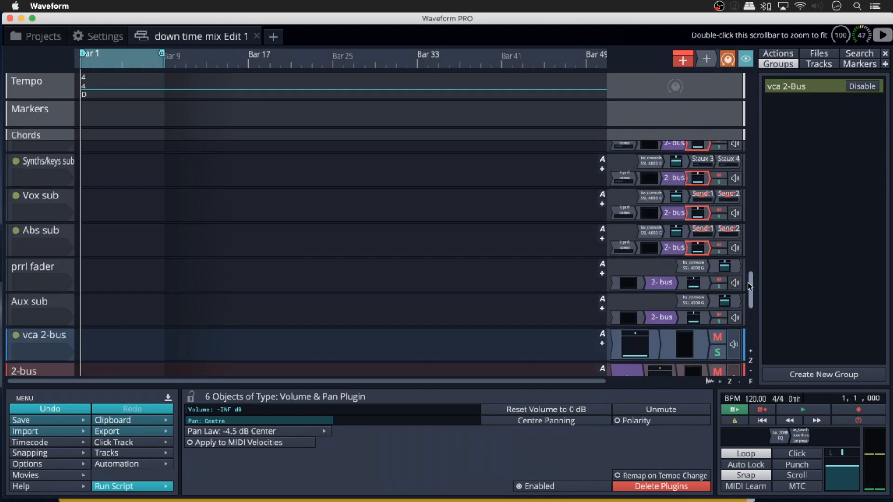
shift+click(704, 280)
scroll(711, 279, down, 2)
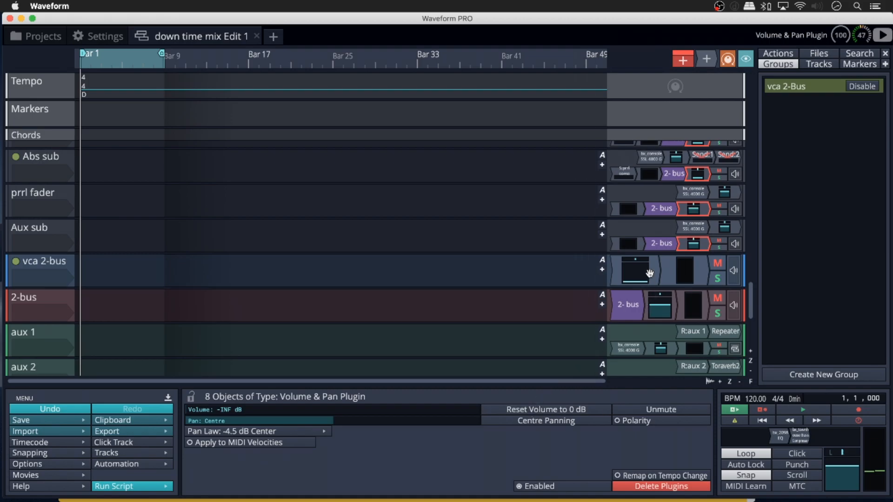
- Disable the vca 2-Bus group and adjust the volume faders of the prrl fader and Aux sub tracks
click(65, 264)
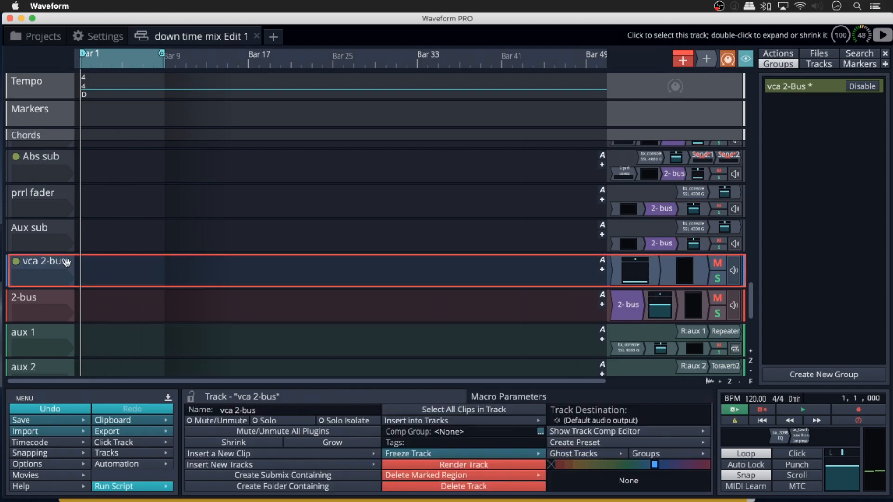
click(15, 261)
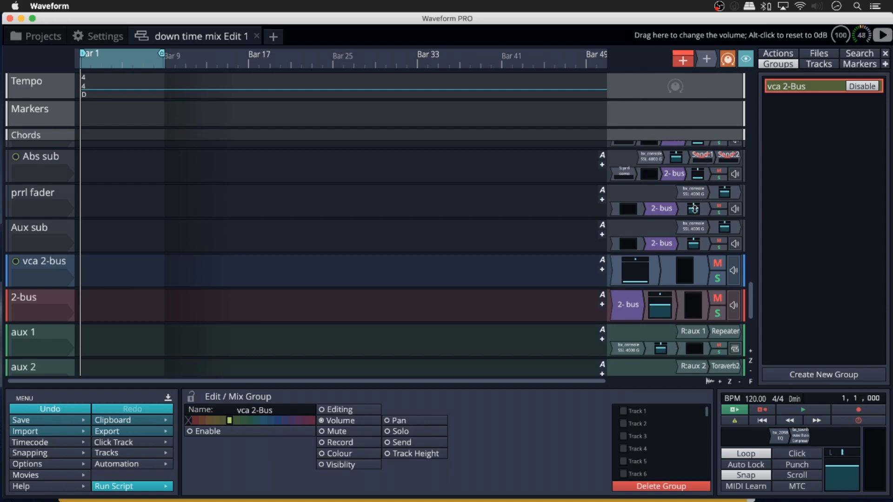
drag(693, 209, 696, 246)
shift+click(695, 246)
drag(697, 210, 696, 222)
- Reset the volumes of vca 2-bus, the Bass, Lead, Synths/keys, Vox and Abs subs, and prrl fader to 0 dB
click(661, 259)
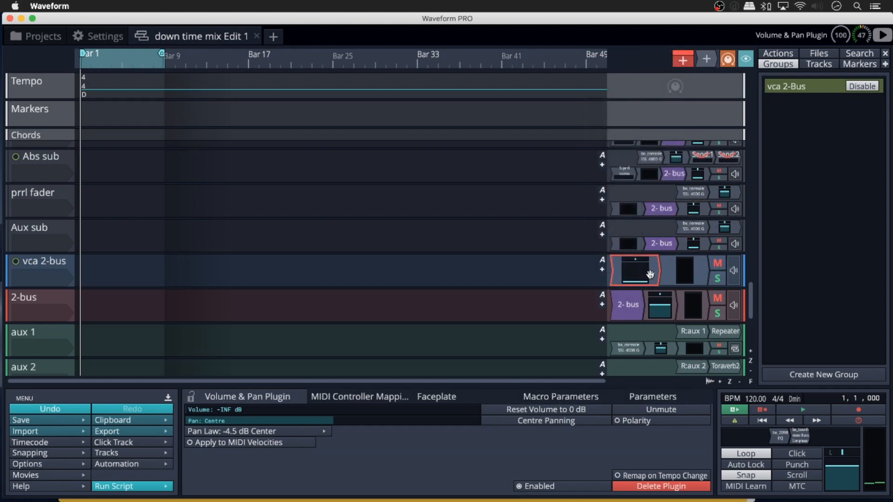
click(528, 412)
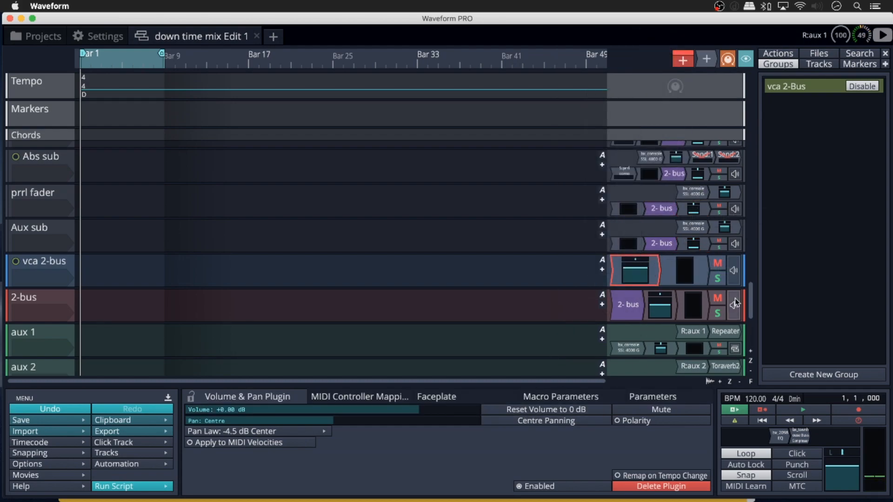
drag(752, 311, 752, 291)
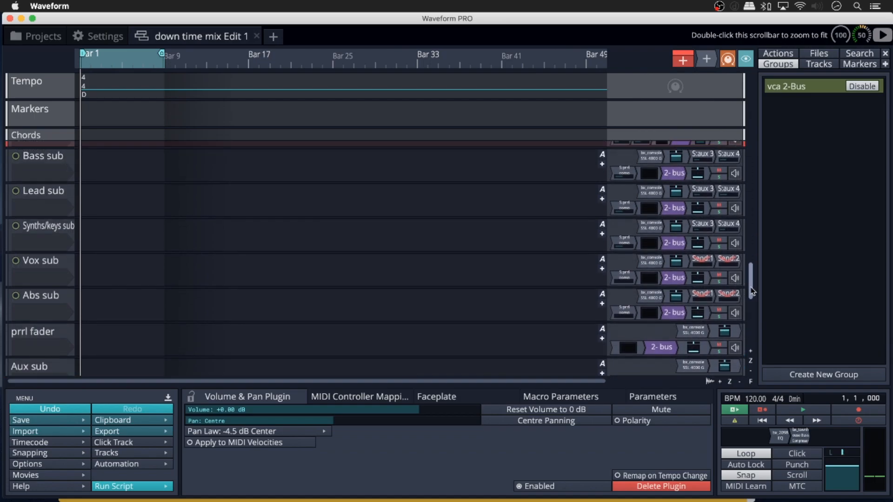
shift+click(706, 243)
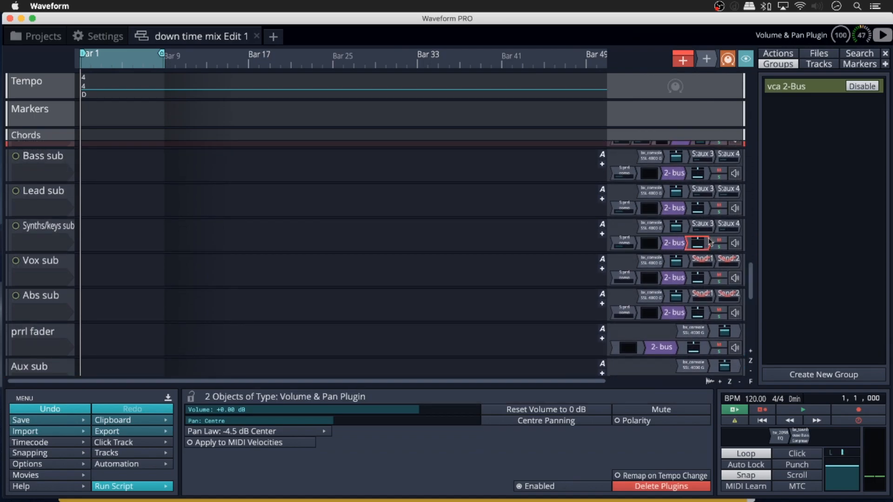
shift+click(703, 206)
shift+click(707, 276)
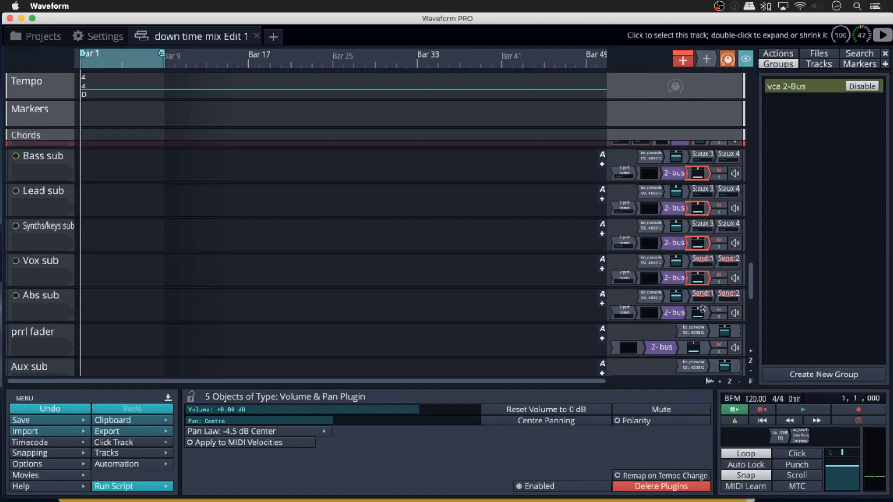
shift+click(705, 314)
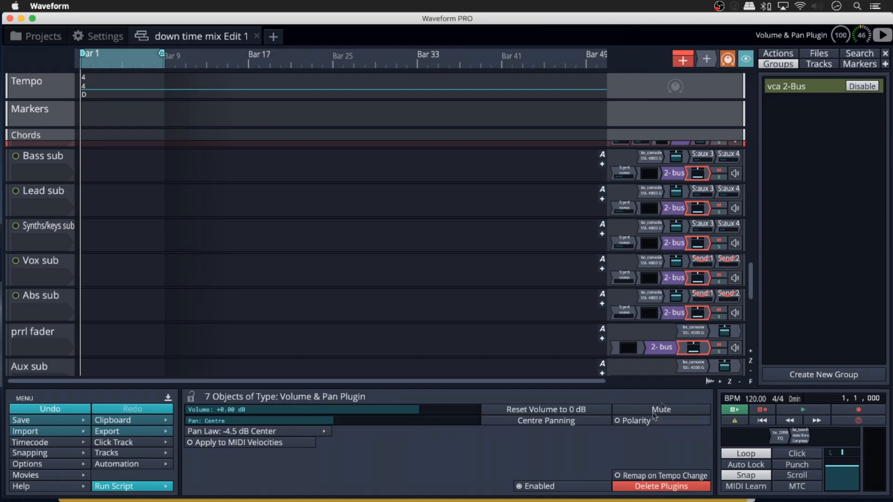
scroll(697, 345, down, 2)
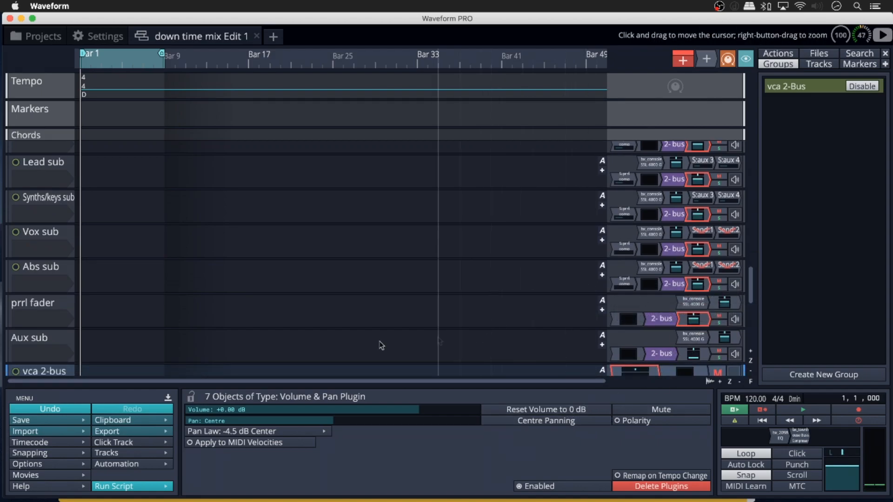
scroll(107, 344, down, 2)
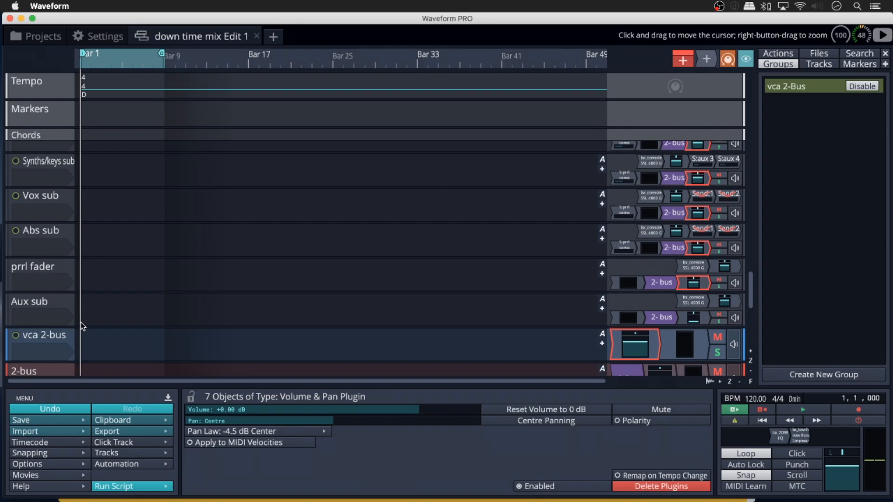
- Enable the vca 2-Bus group and sweep the vca 2-bus volume up to about +4.5 dB and down to -INF
scroll(25, 289, down, 5)
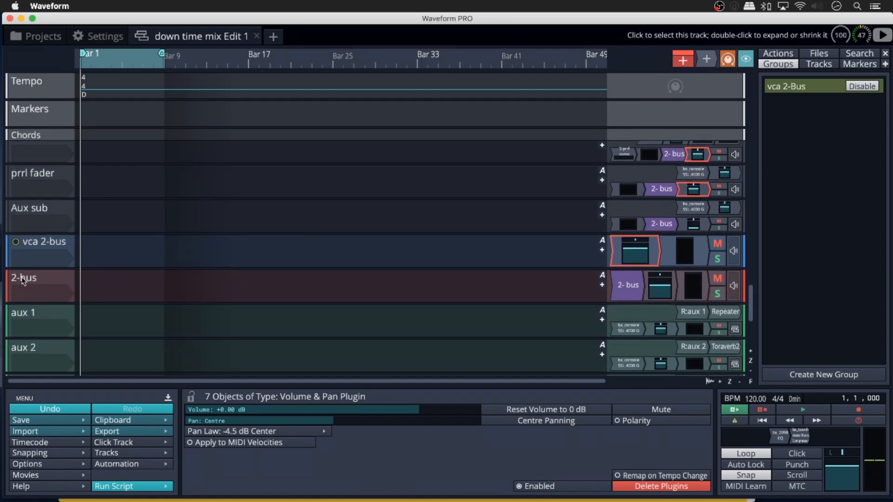
click(15, 243)
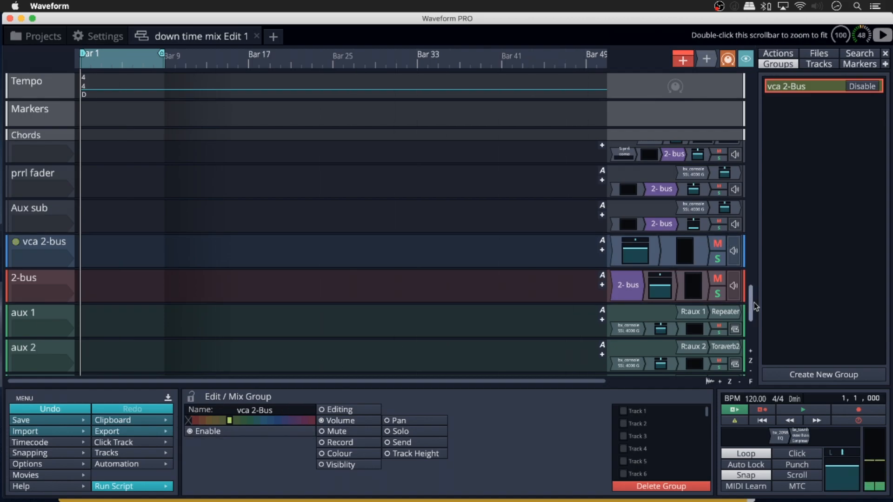
scroll(756, 294, up, 3)
scroll(756, 294, down, 2)
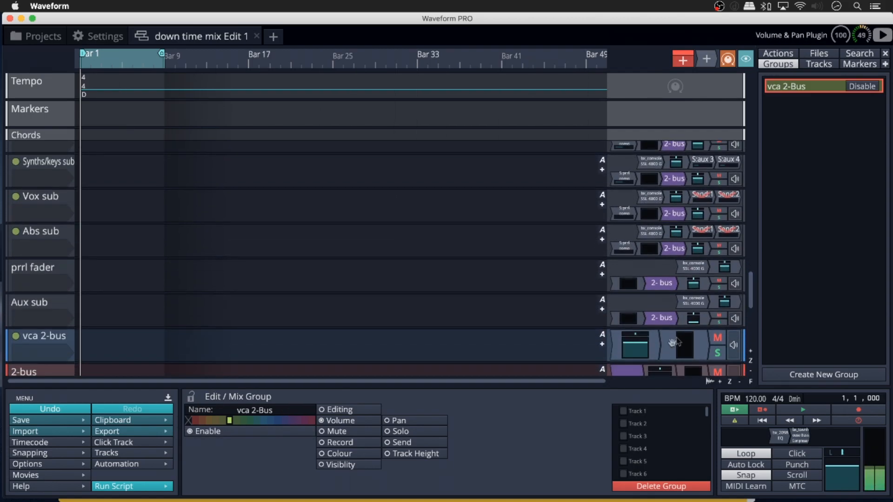
drag(641, 348, 594, 314)
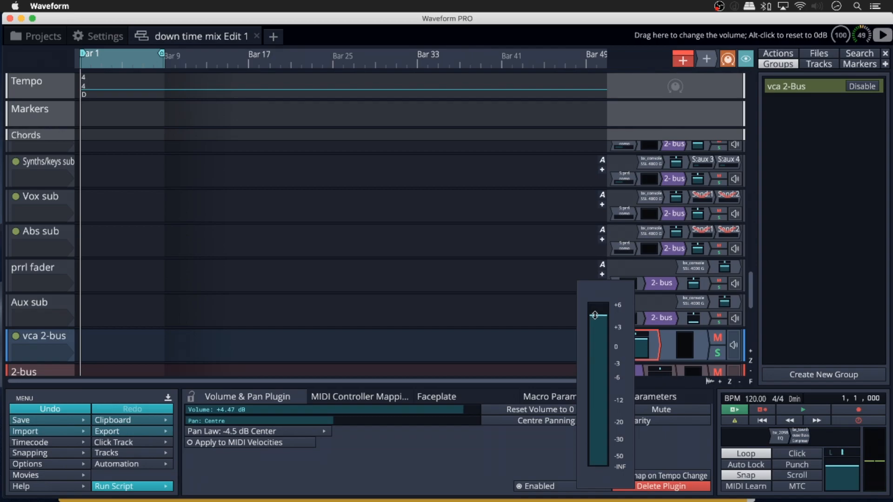
drag(598, 328, 582, 476)
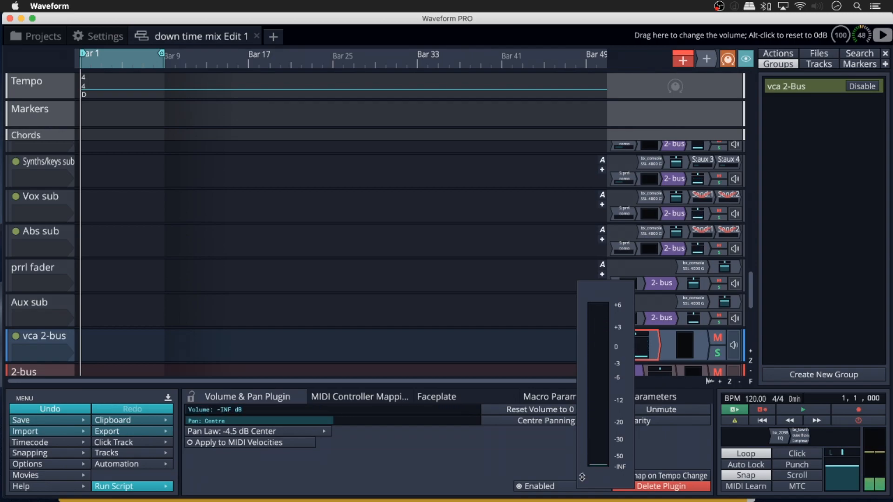
- Show the mixer and examine the 2-bus plugin rack's wiring, using the rack instances on the Abs sub and Bass sub
key(m)
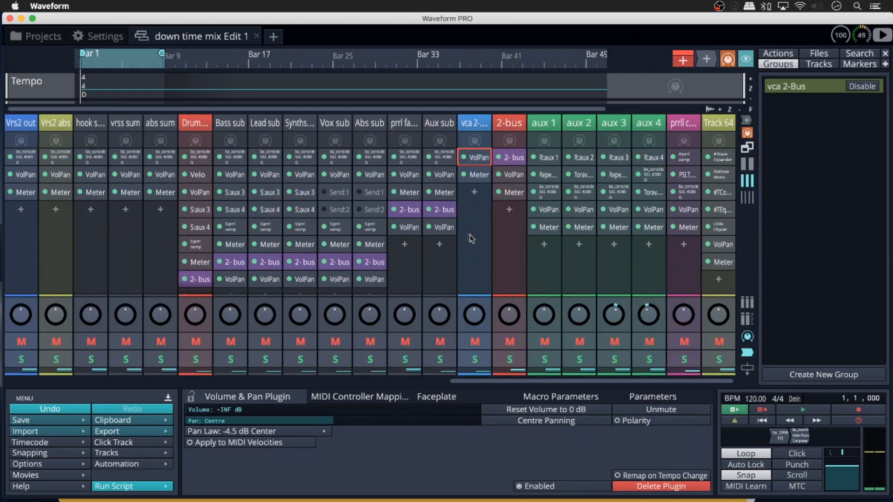
click(367, 263)
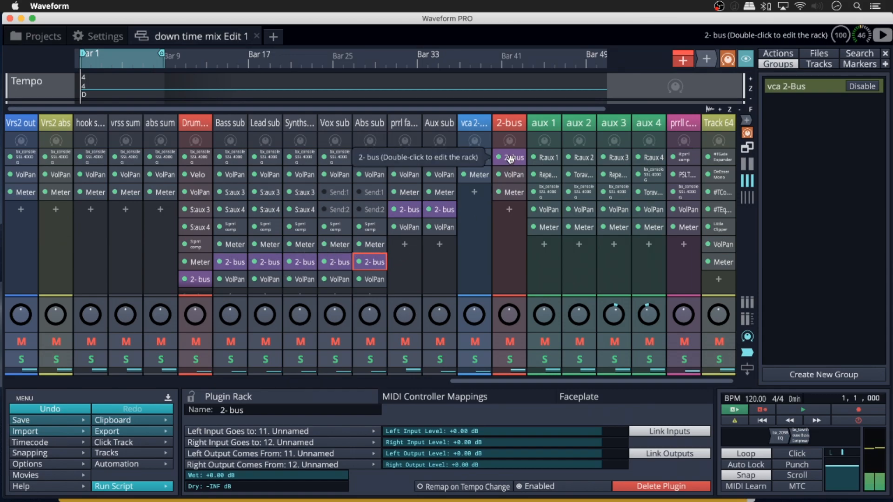
double_click(231, 262)
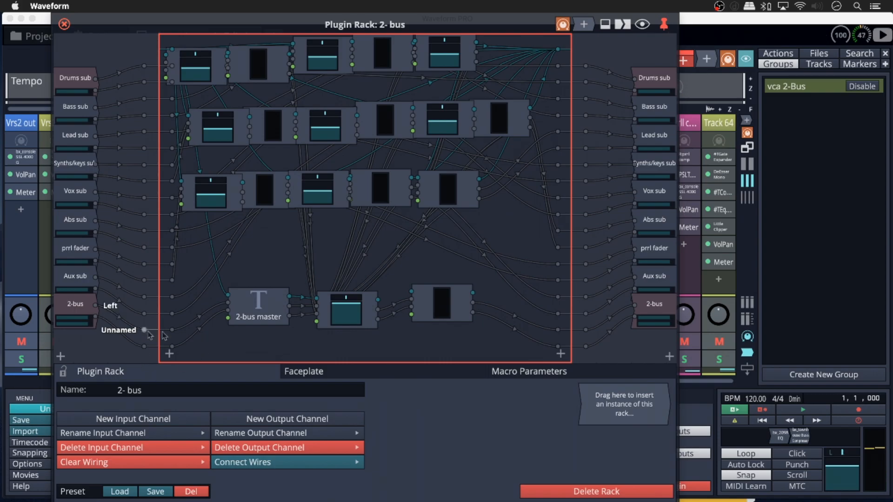
drag(170, 21, 336, 80)
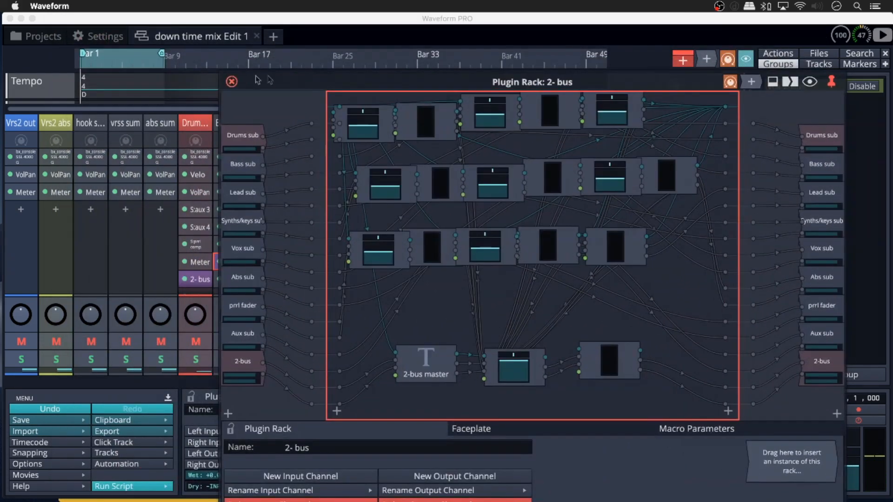
click(229, 81)
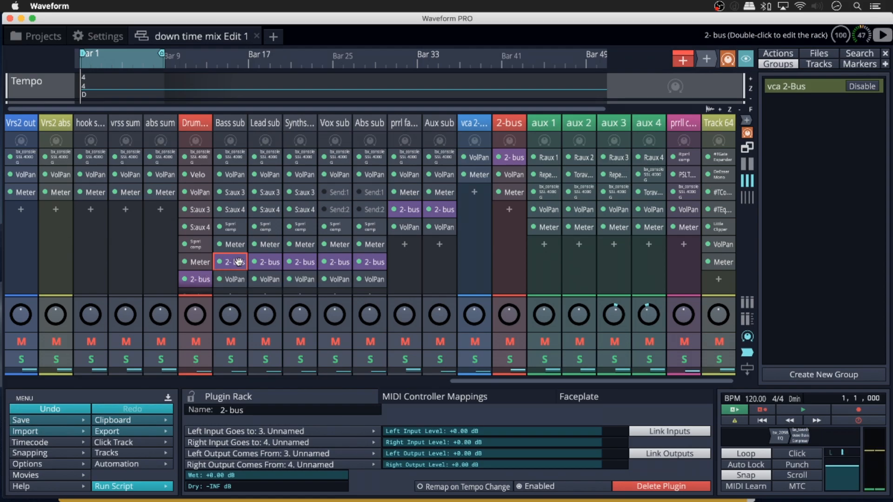
- Inspect the 2-bus track's rack instance and its wiring, and compare its channel assignments with the Drums sub's instance
click(505, 160)
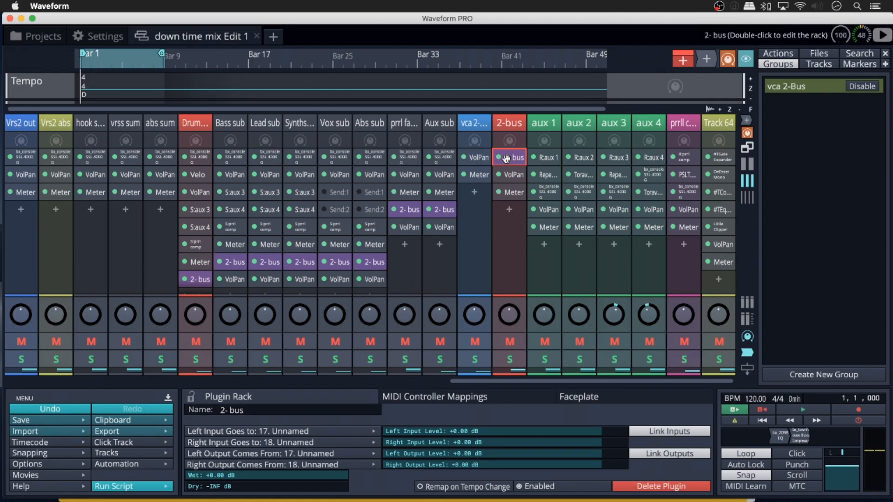
double_click(506, 158)
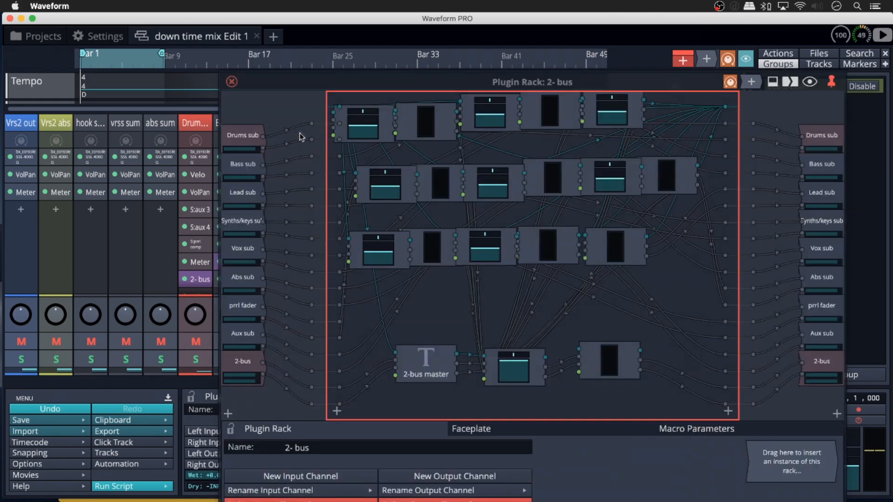
click(232, 82)
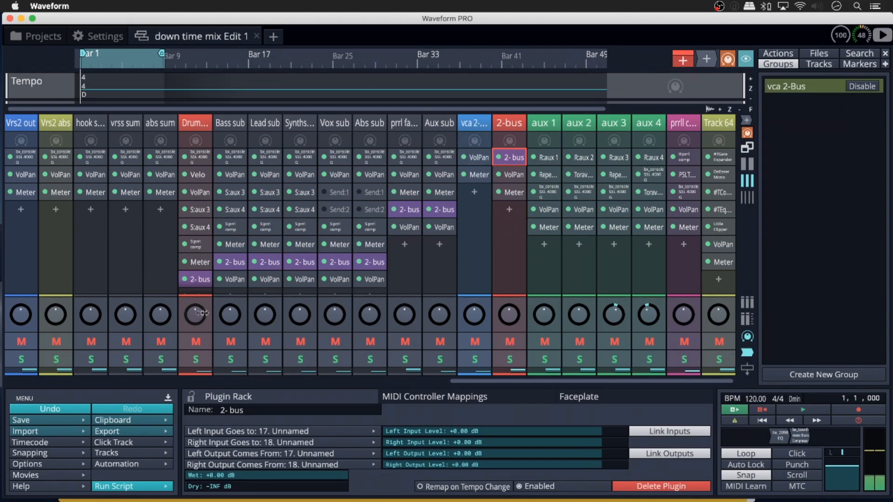
click(189, 281)
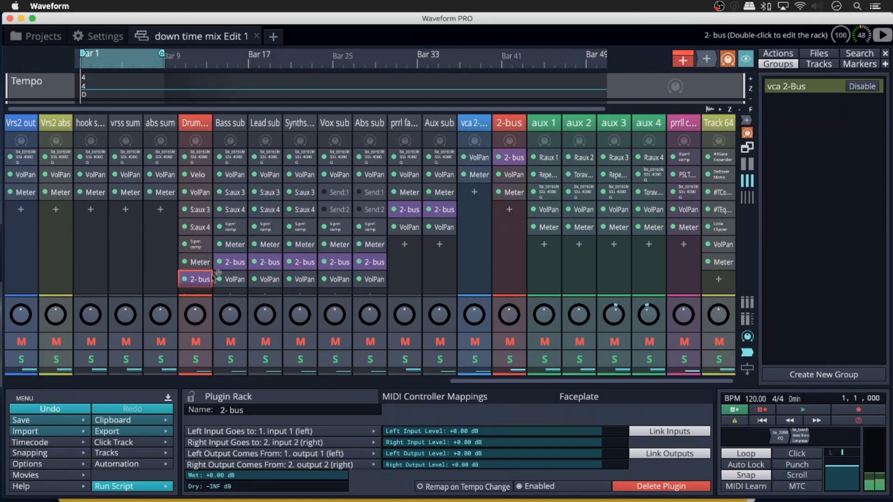
- Pull the wet level of the 2-bus track's rack instance down to -INF and restore it to 0 dB
click(516, 157)
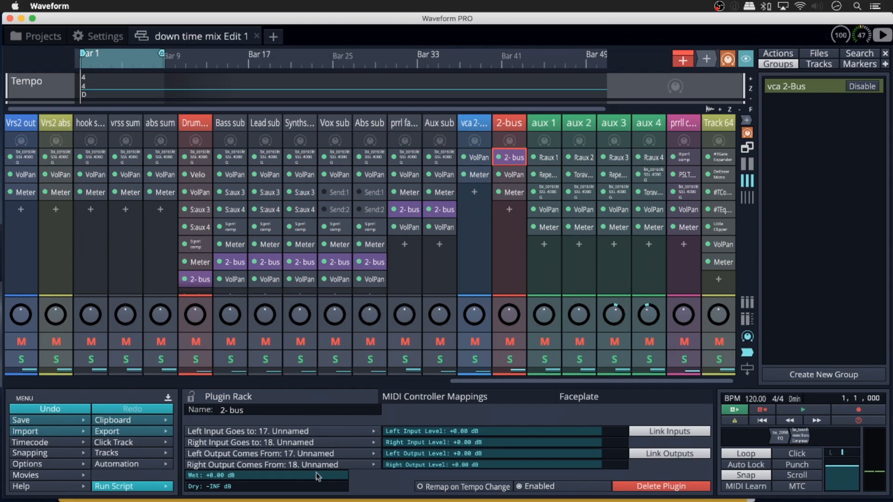
drag(341, 480, 137, 494)
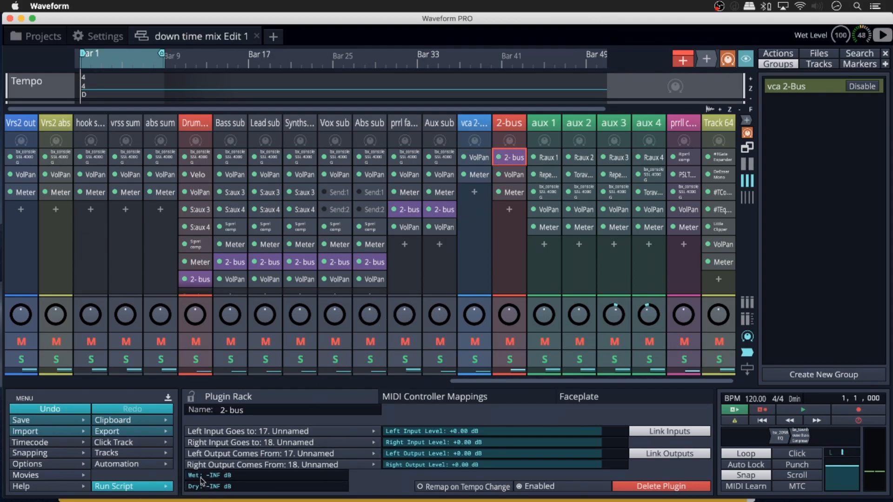
drag(201, 477, 518, 456)
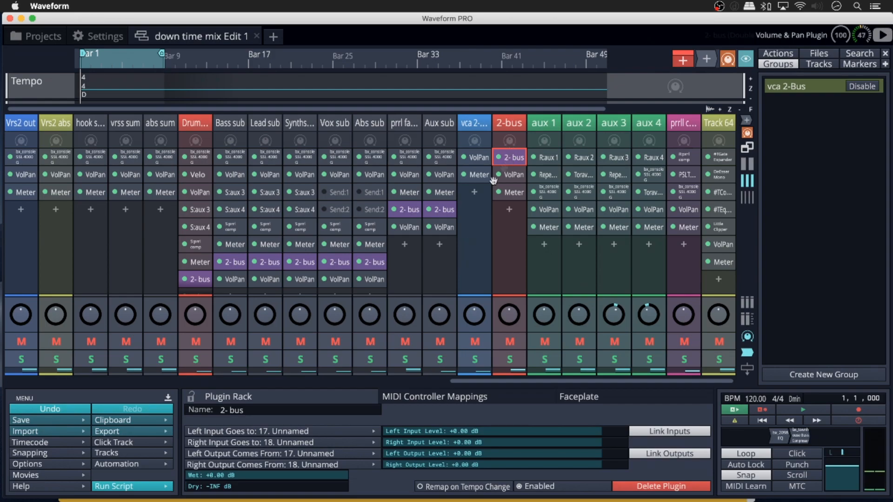
- Set the 2-bus rack instances on the Aux sub and prrl fader tracks to wet -INF dB and dry 0 dB
click(403, 210)
click(431, 210)
drag(320, 482, 275, 479)
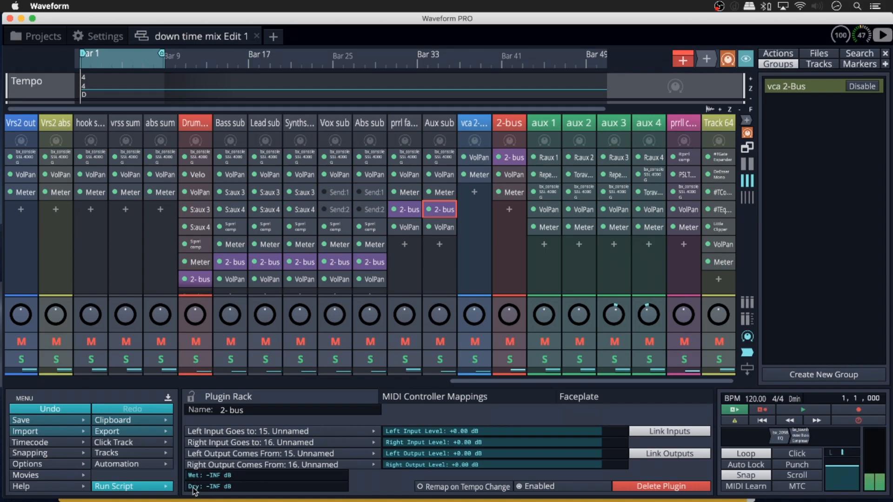
click(403, 209)
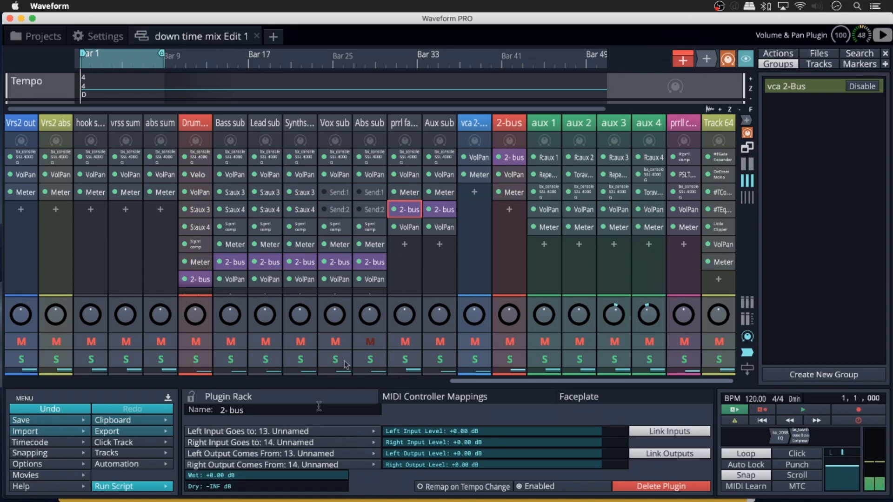
drag(326, 476, 354, 486)
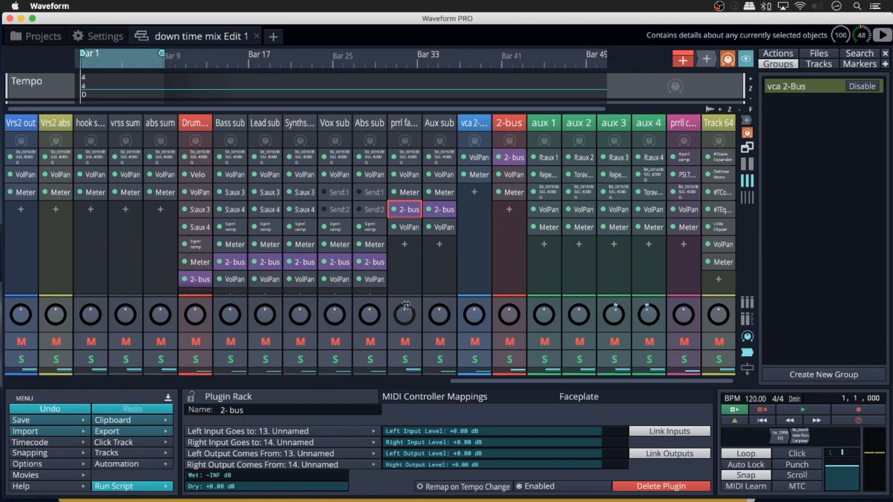
- Set the 2-bus rack instances on the Abs sub and Vox sub to wet -INF dB and dry 0 dB
click(370, 262)
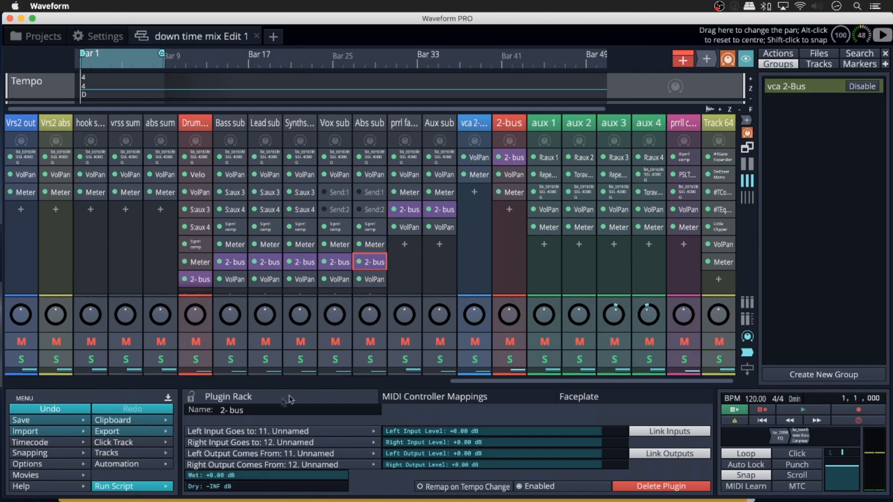
double_click(320, 491)
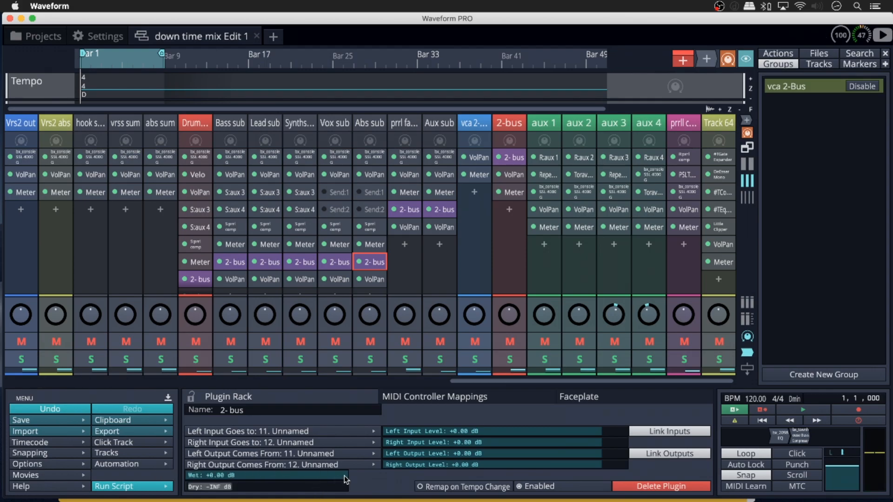
drag(300, 482, 169, 484)
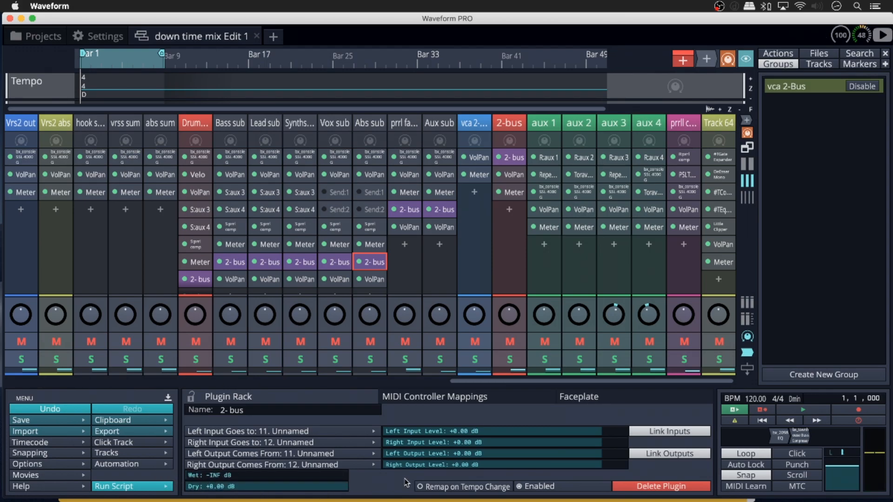
click(343, 264)
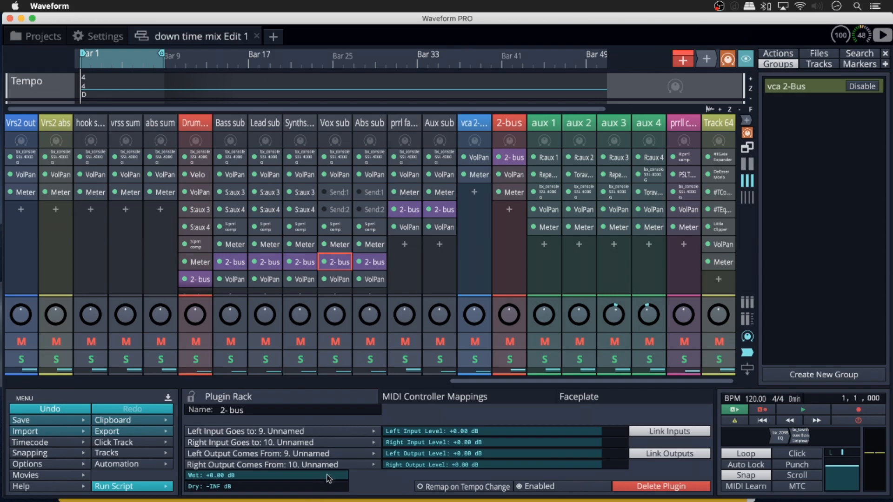
drag(332, 478, 367, 490)
- Set the 2-bus rack instances on the Synths/keys sub and Lead sub to wet -INF dB and dry 0 dB
click(300, 262)
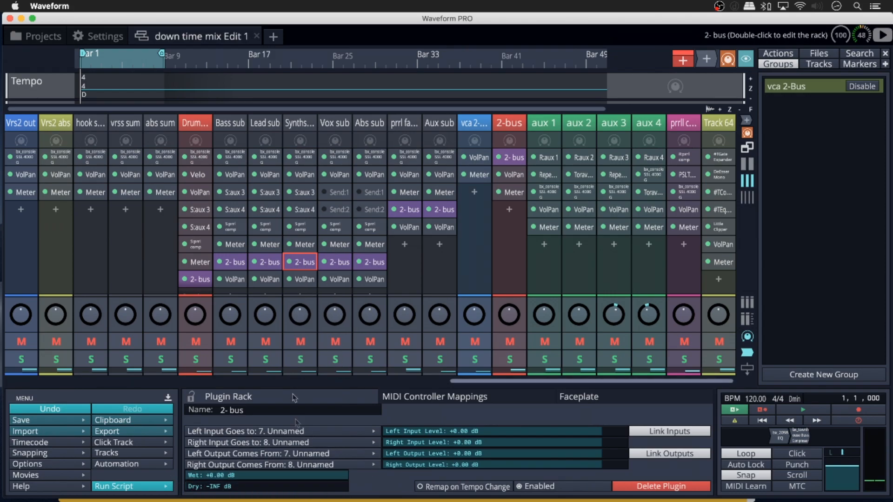
drag(337, 477, 353, 488)
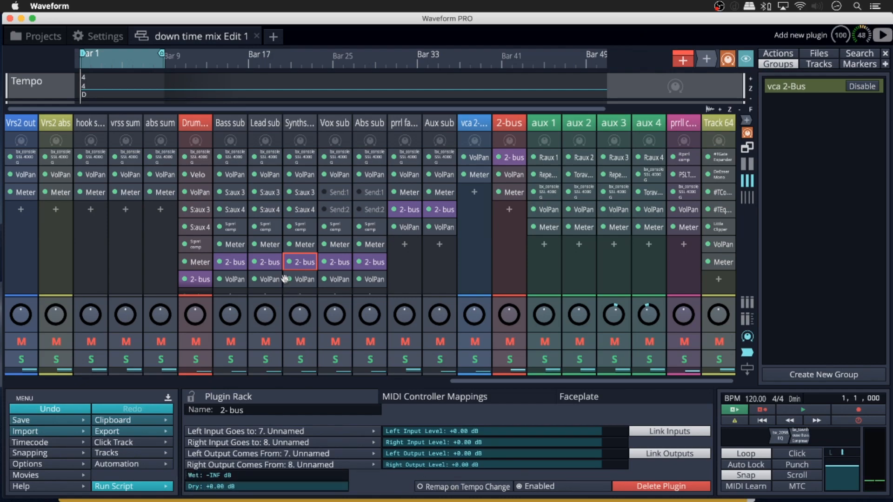
click(264, 263)
drag(343, 476, 260, 473)
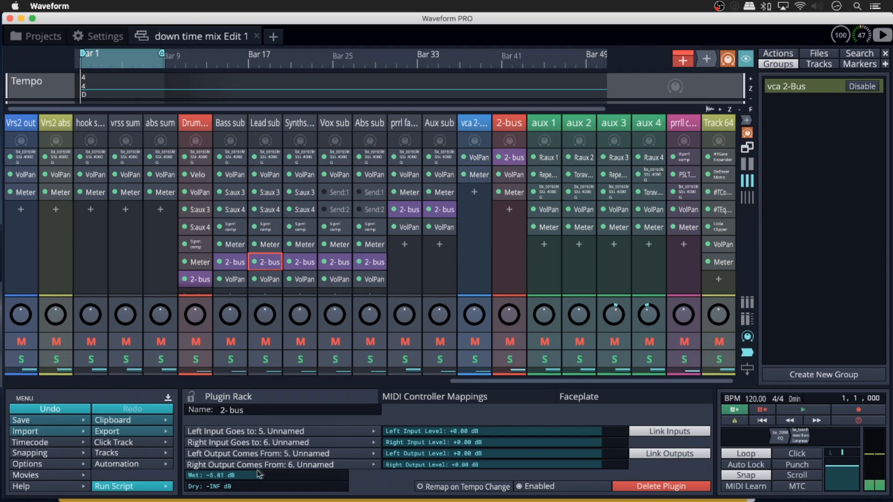
drag(188, 486, 349, 486)
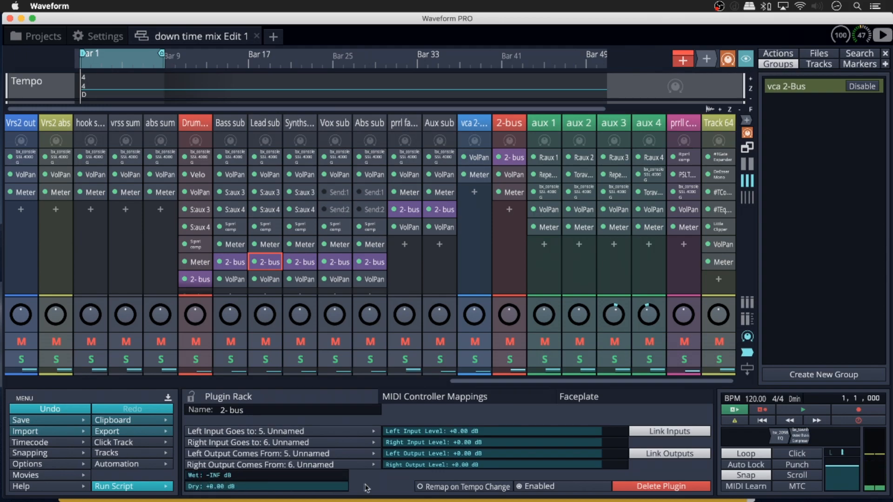
- Set the Bass and Drums subs' rack instances to wet -INF dB and dry 0 dB, and select the 2-bus track's instance
click(231, 262)
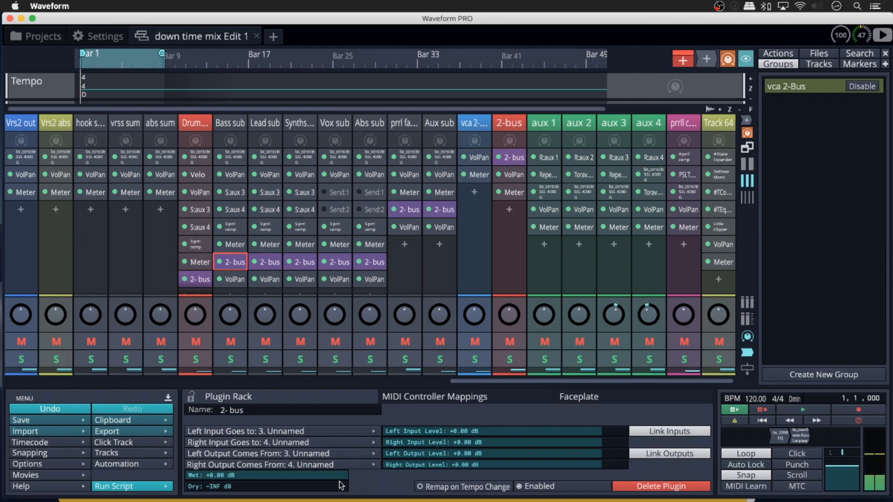
drag(341, 477, 293, 487)
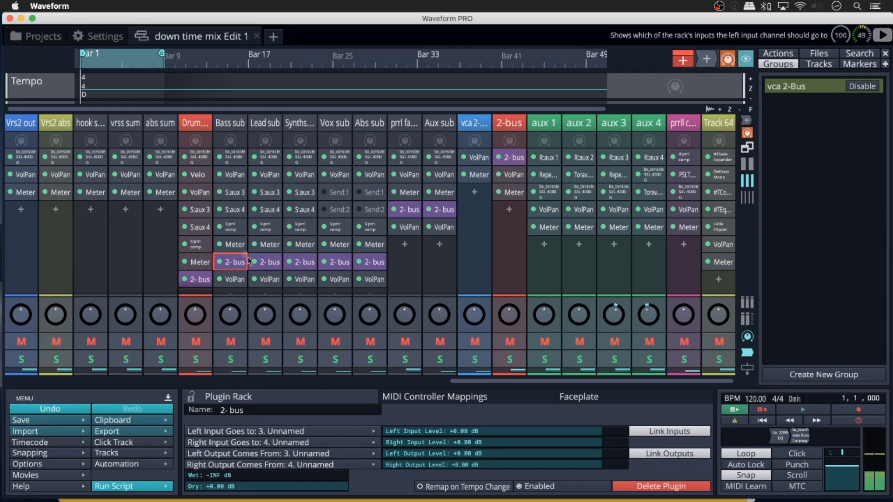
click(196, 279)
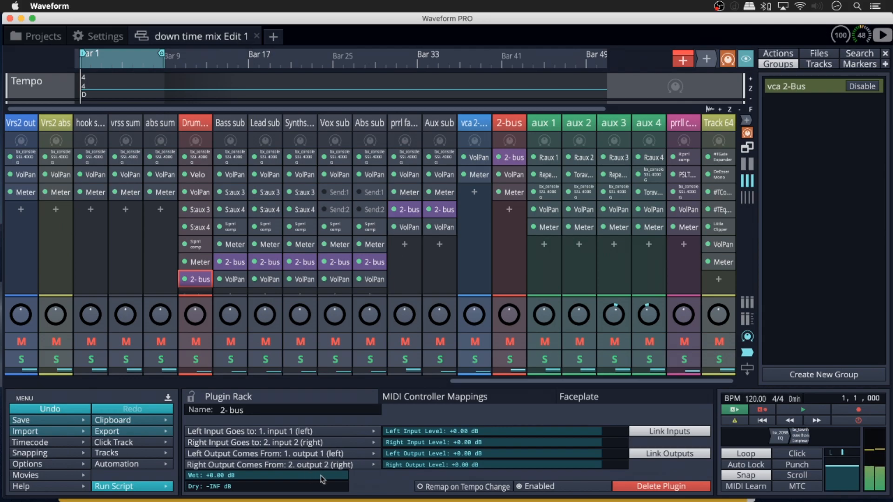
mouse_move(340, 476)
mouse_down()
mouse_move(176, 481)
mouse_move(347, 489)
mouse_up()
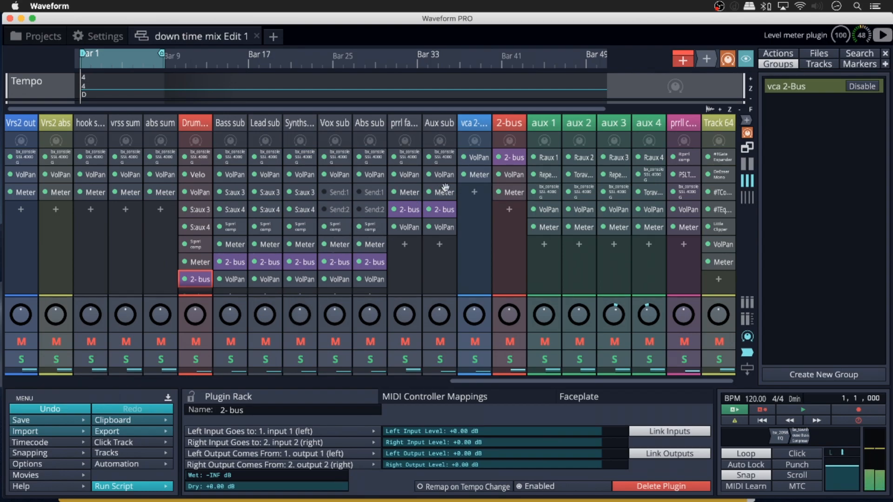
click(510, 157)
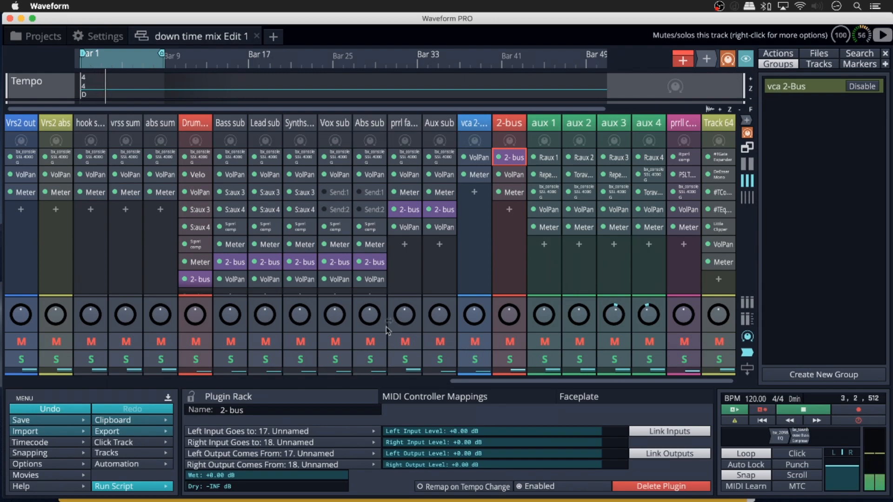
- Hide the mixer and view the bx_console SSL 4000 G plugin windows on the lead and lead R tracks
key(shift+m)
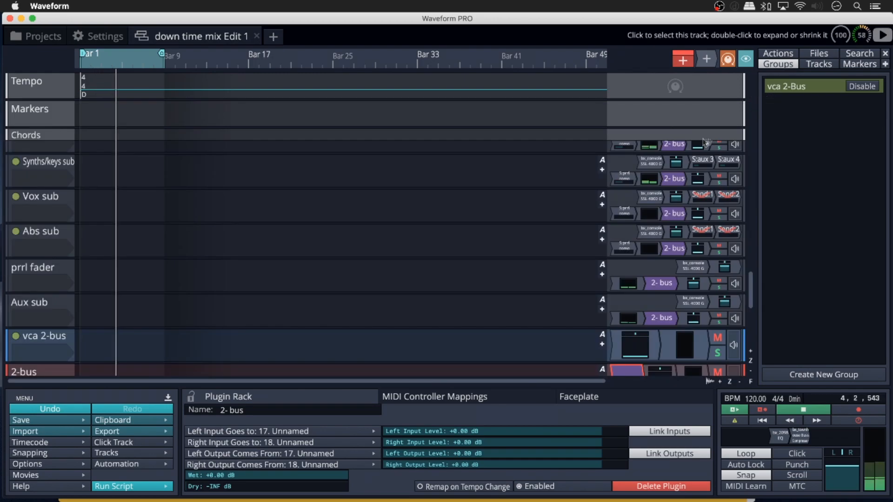
drag(751, 289, 777, 169)
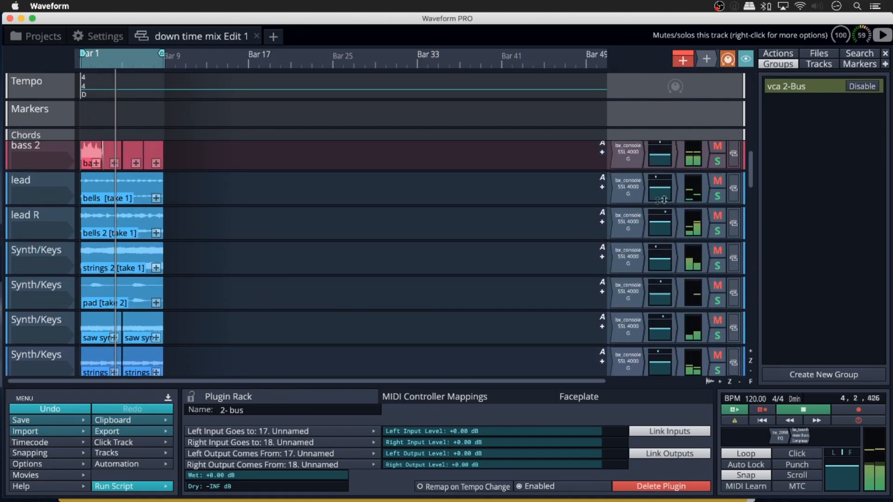
double_click(628, 187)
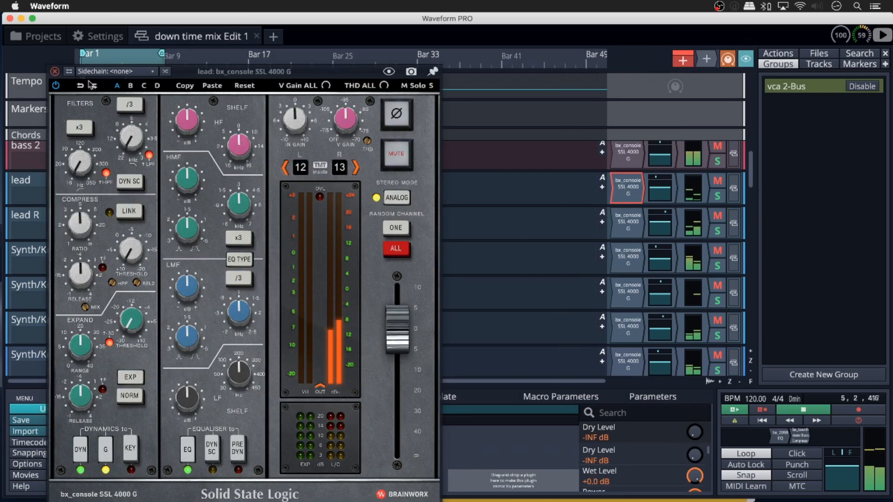
click(55, 72)
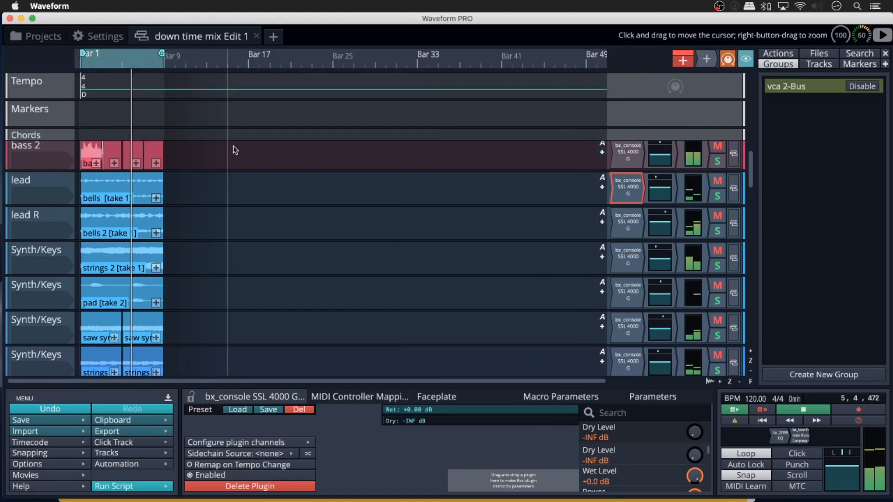
double_click(628, 221)
click(55, 72)
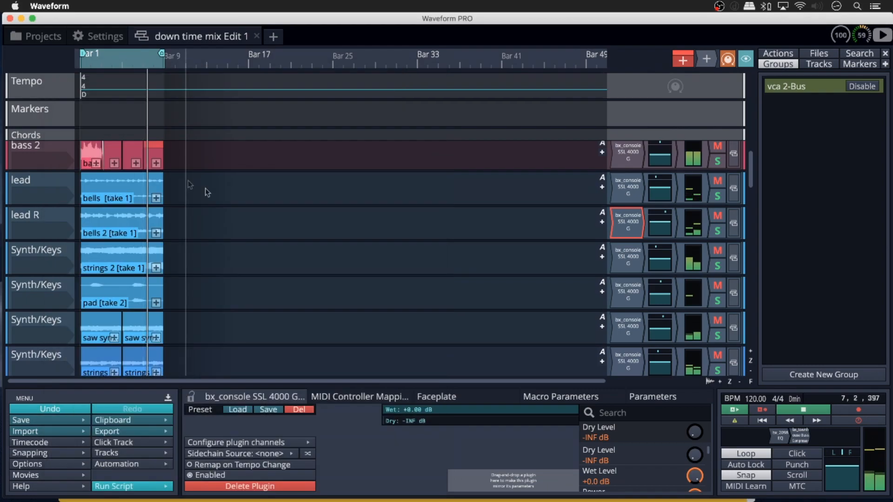
- Stop playback, select the 2-bus track's level meter, and restart playback to check the level reaching the bus
drag(749, 170, 750, 324)
key(space)
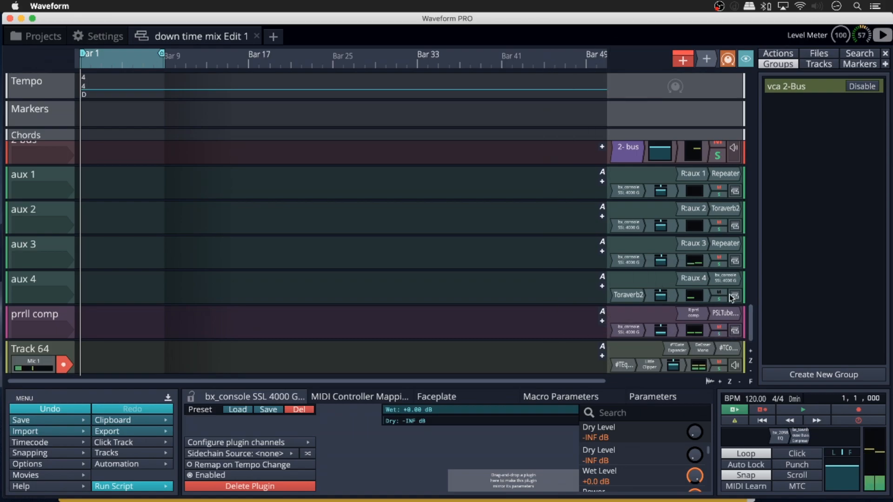
drag(751, 320, 752, 299)
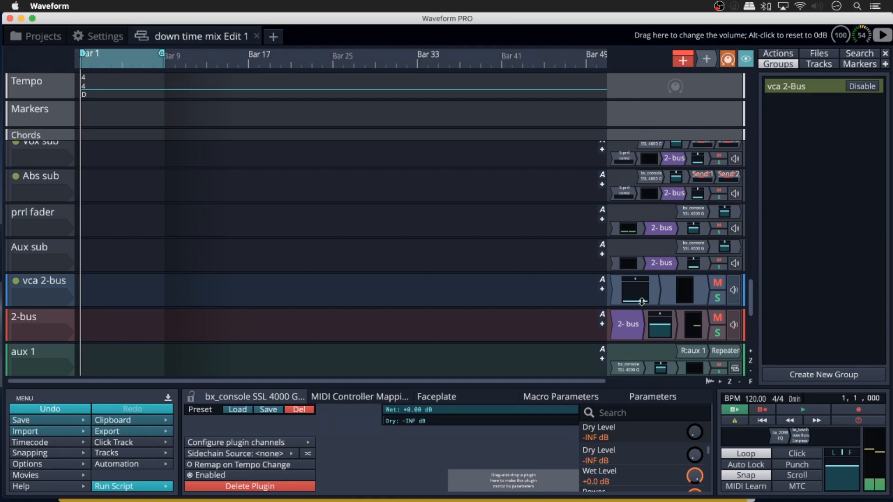
click(681, 321)
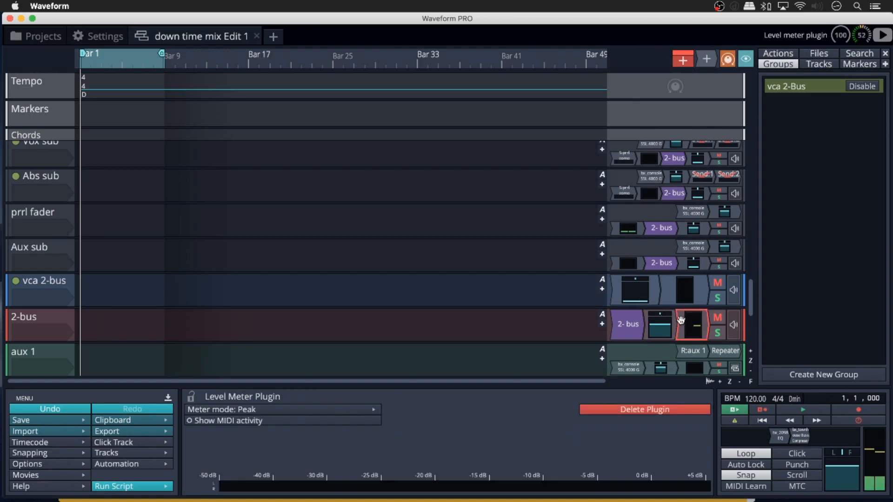
key(space)
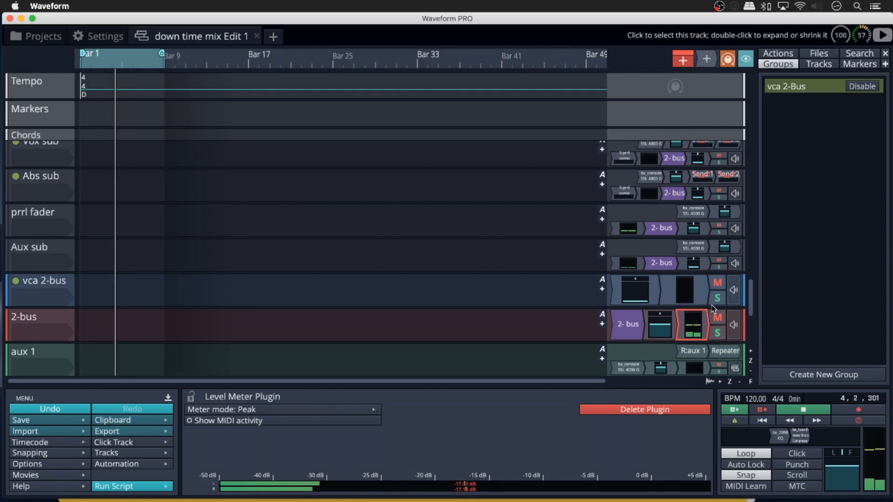
- View the master chain's bx_2098 EQ and bx_townhouse Buss Compressor during playback, then stop playback
double_click(781, 436)
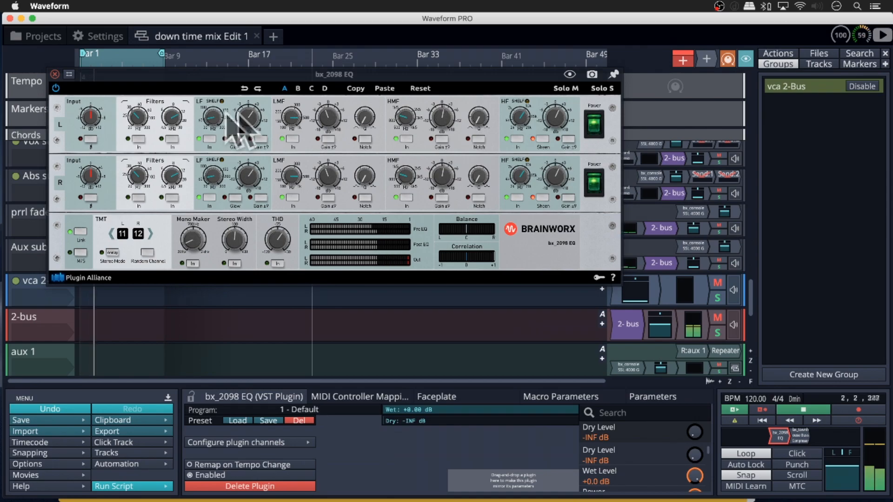
click(55, 74)
double_click(800, 435)
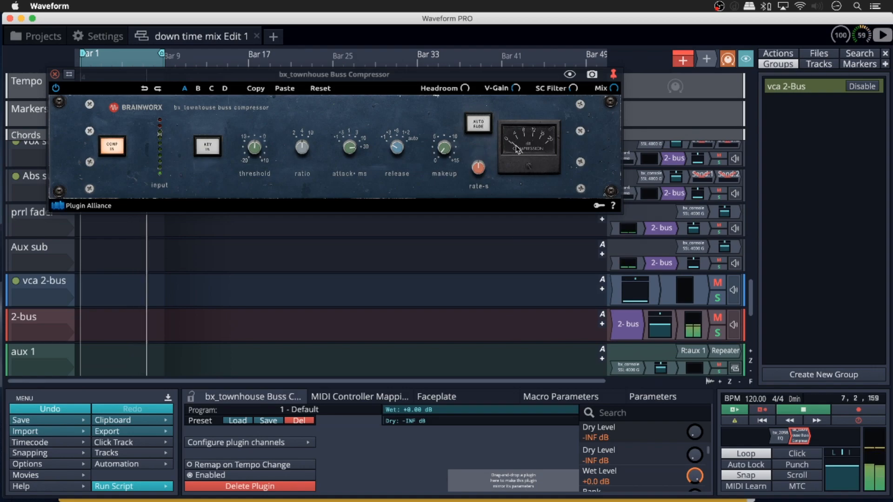
key(space)
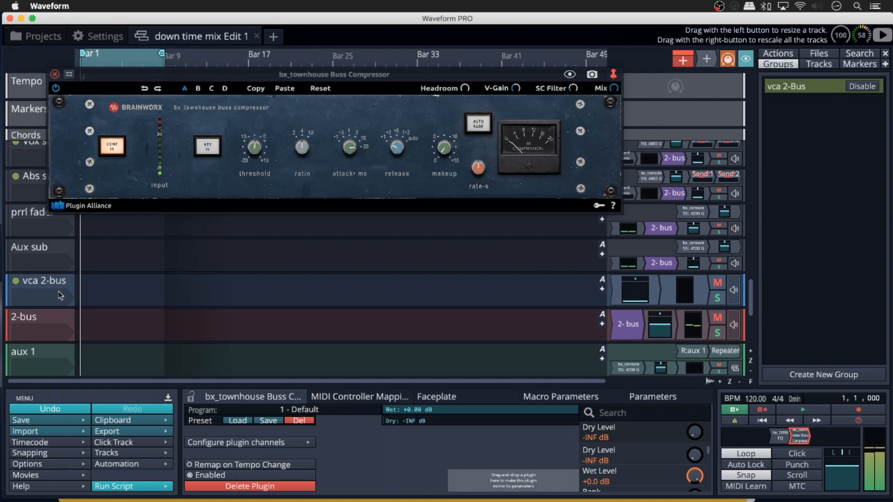
- Add the KClip clipper after the bus compressor in the master plugin chain and open its window clear of the compressor window
click(49, 319)
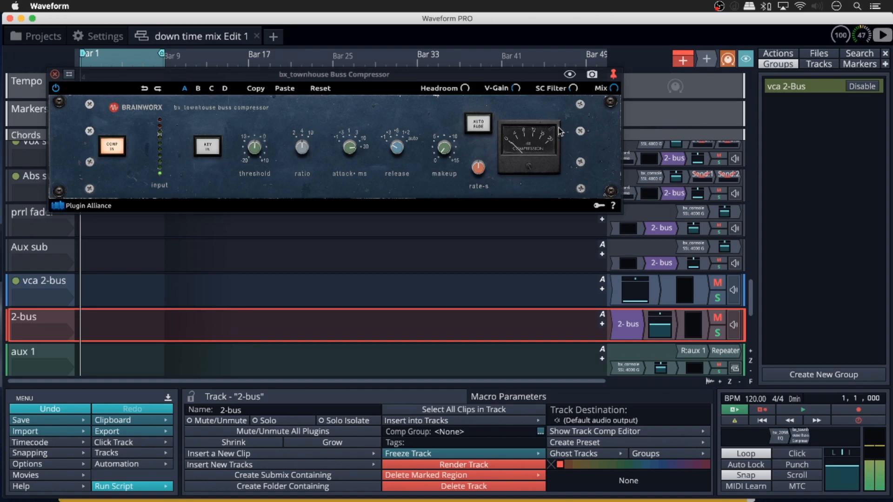
drag(710, 89, 808, 437)
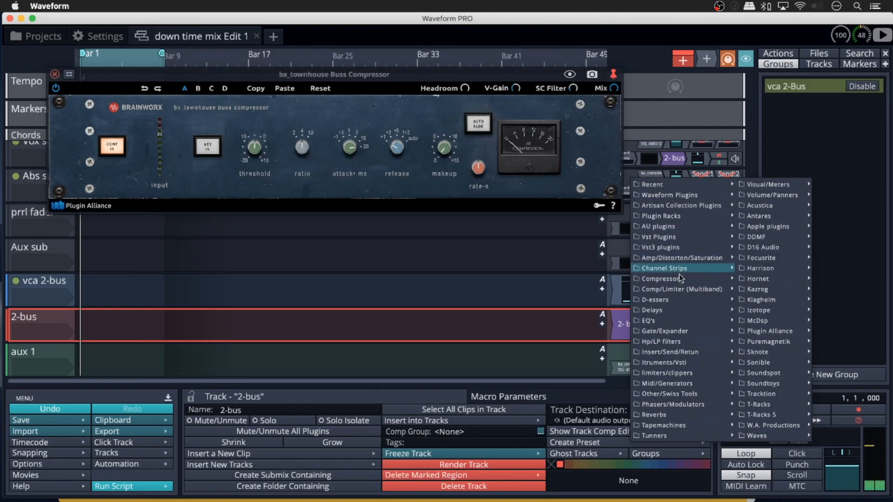
mouse_move(728, 302)
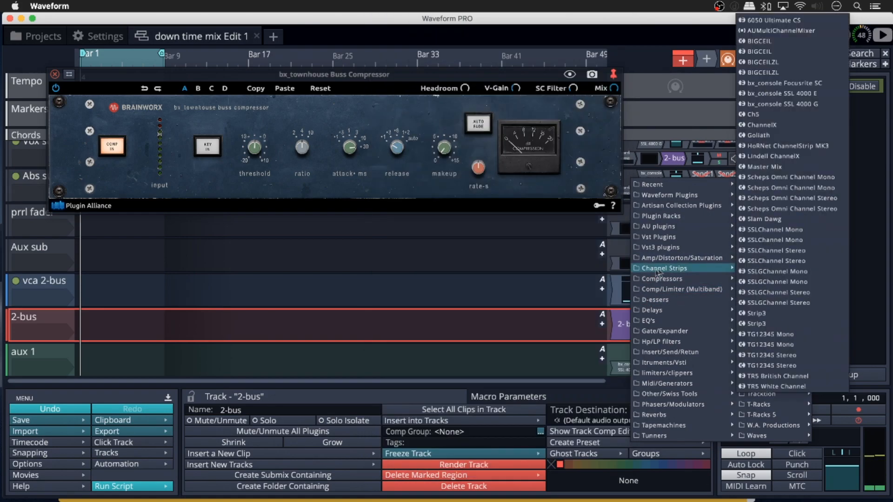
mouse_move(664, 376)
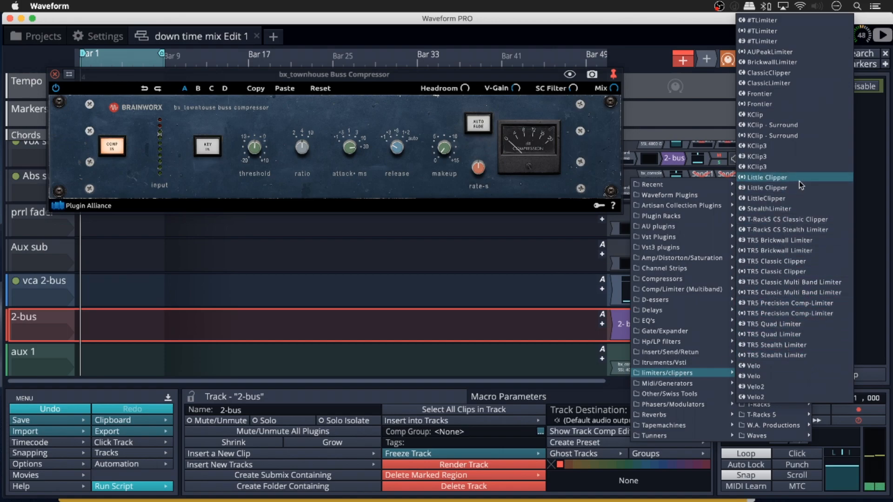
click(771, 115)
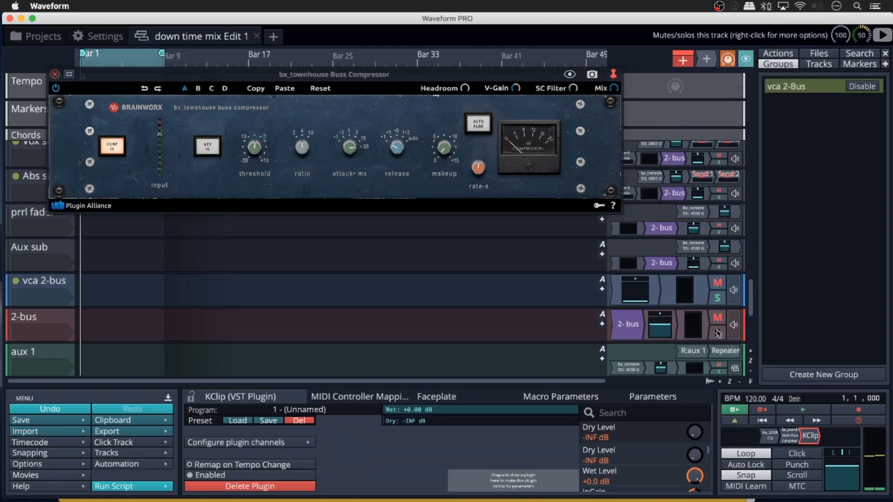
double_click(811, 436)
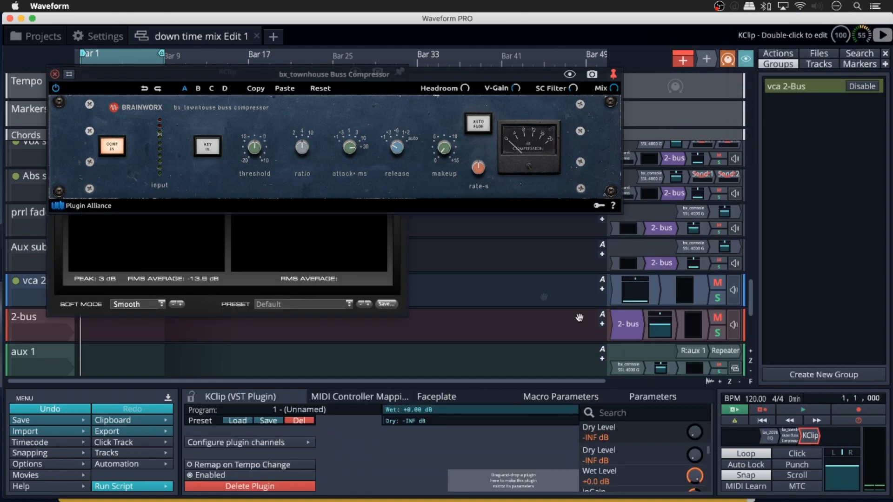
drag(261, 74, 637, 262)
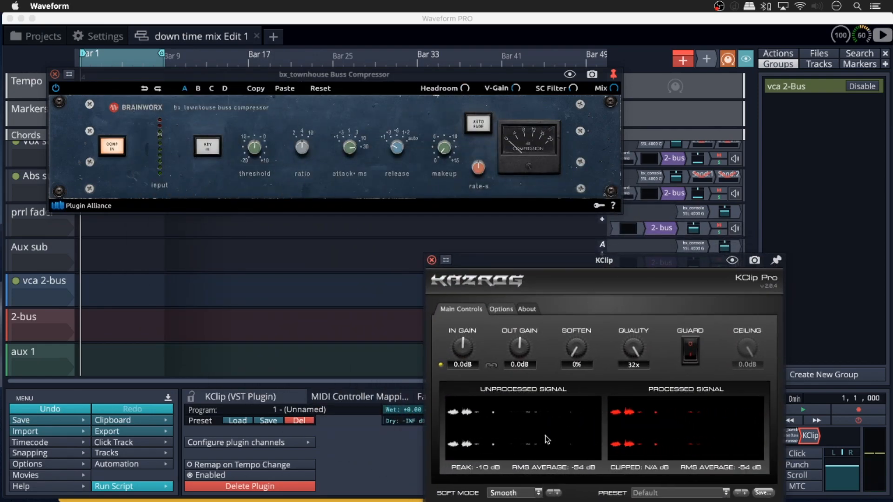
- Turn on KClip's guard with the ceiling at -0.2 dB, then close the clipper's window
click(694, 354)
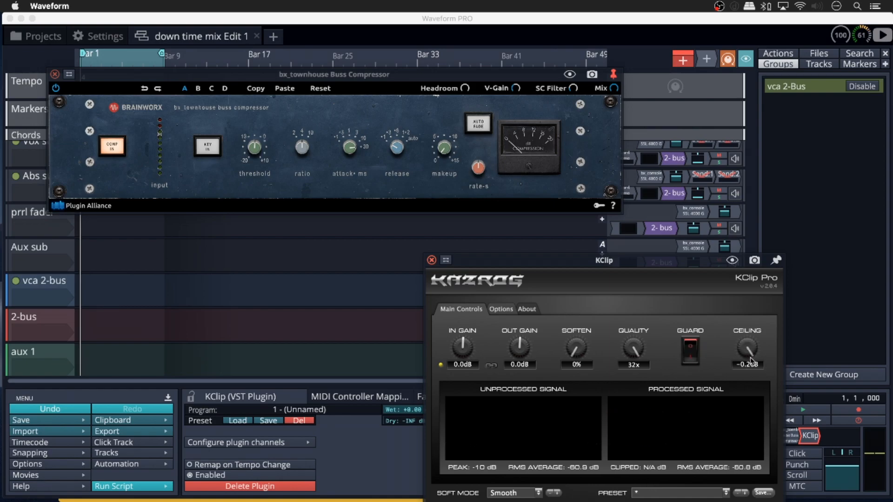
click(432, 261)
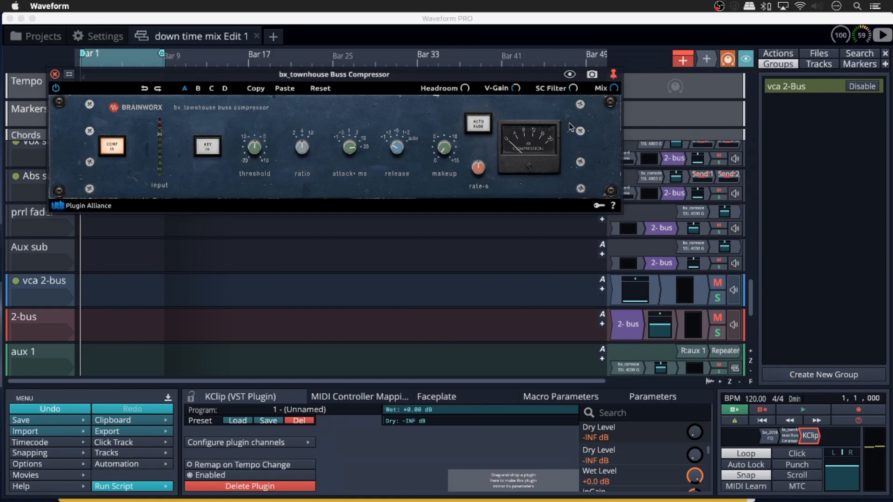
mouse_move(751, 307)
mouse_down()
mouse_move(749, 292)
mouse_move(749, 329)
mouse_move(755, 301)
mouse_up()
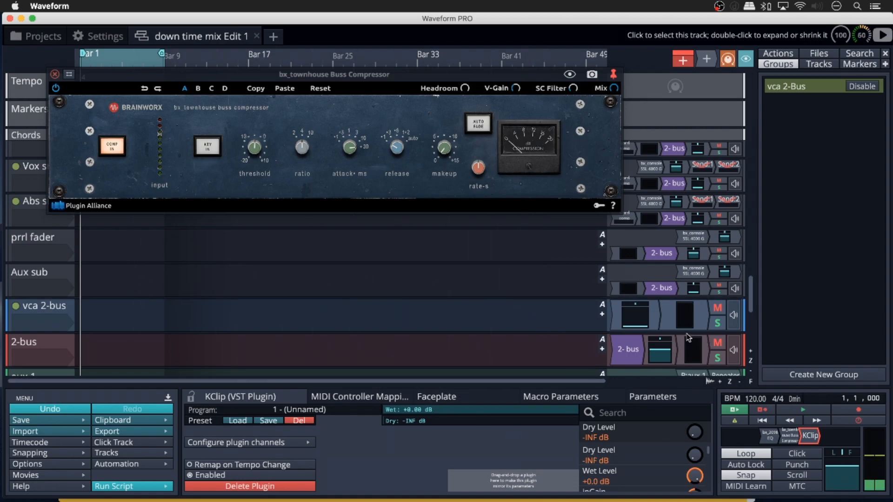
- Raise the vca 2-bus volume to -3.12 dB during playback and move the compressor window clear of the track controls, then stop playback
key(space)
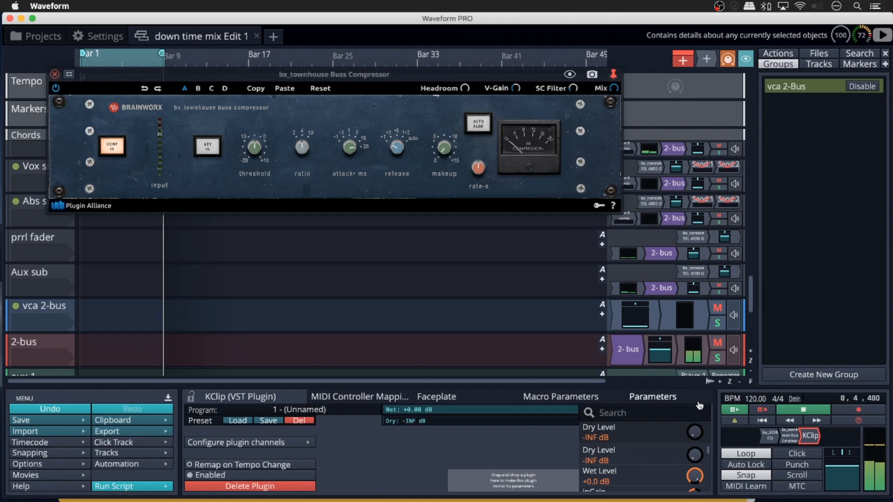
drag(634, 320, 644, 222)
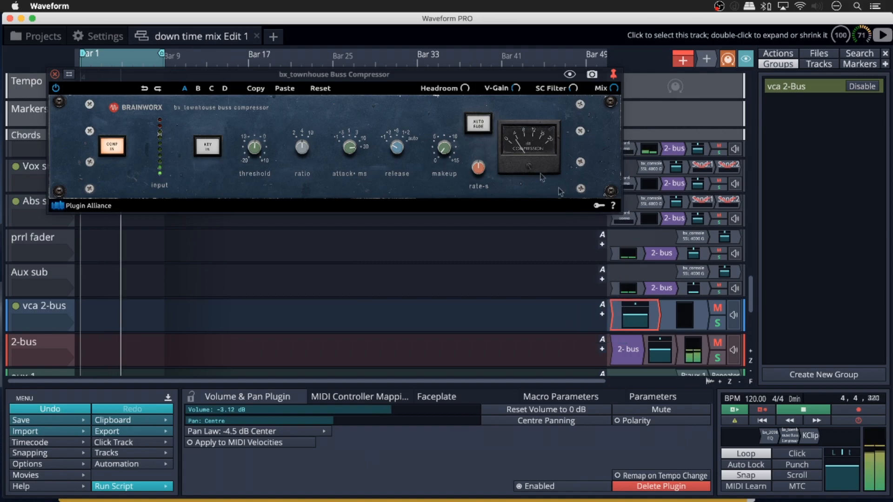
drag(449, 75, 356, 171)
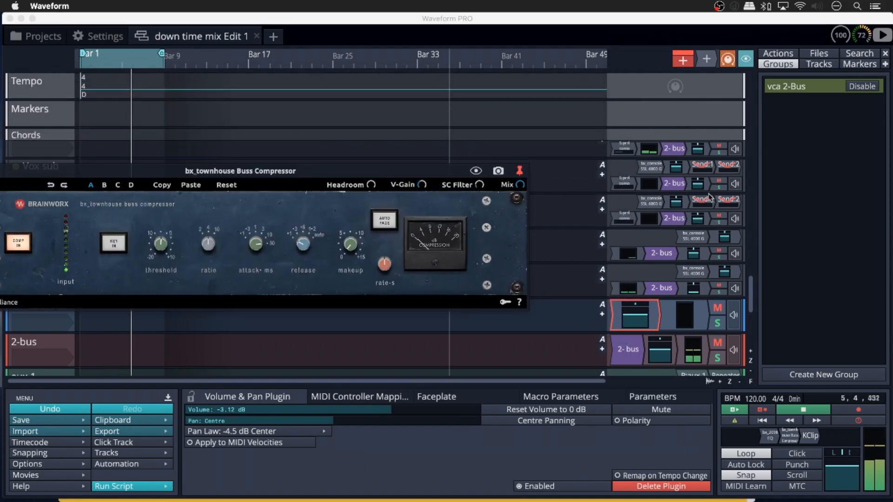
key(space)
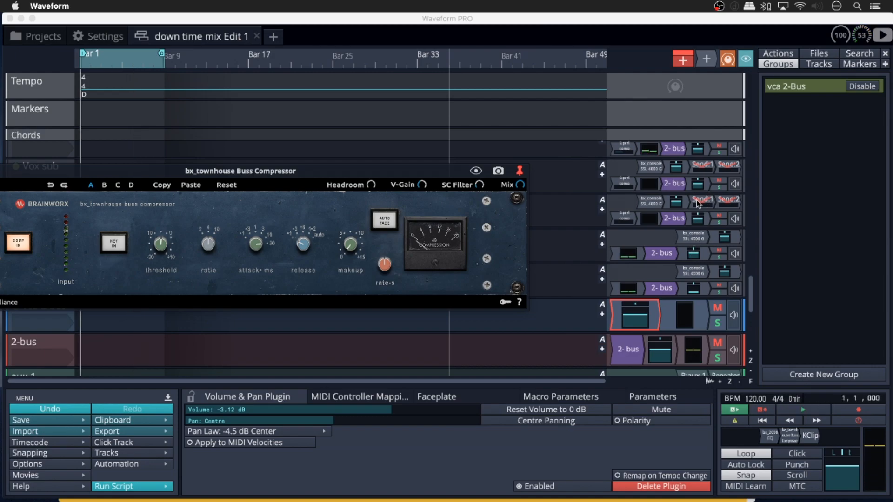
key(space)
key(space)
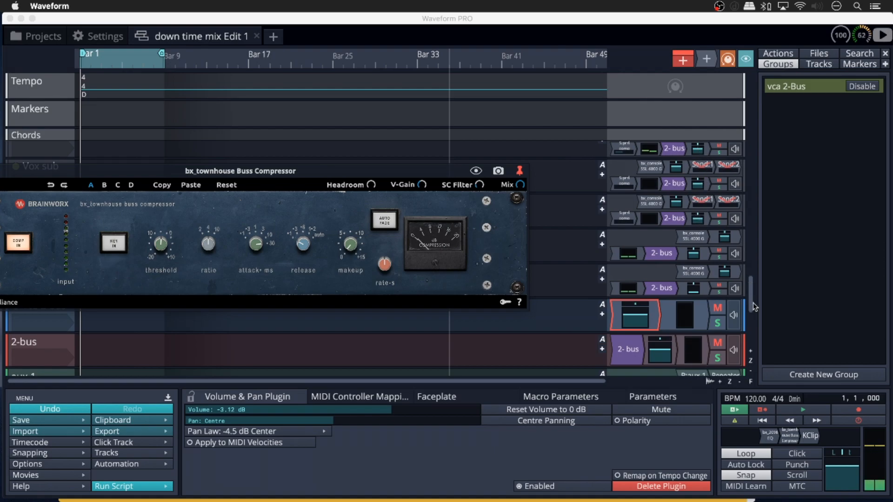
- Lower the vca 2-bus volume to -93.81 dB and close the bx_townhouse Buss Compressor window
scroll(755, 307, up, 4)
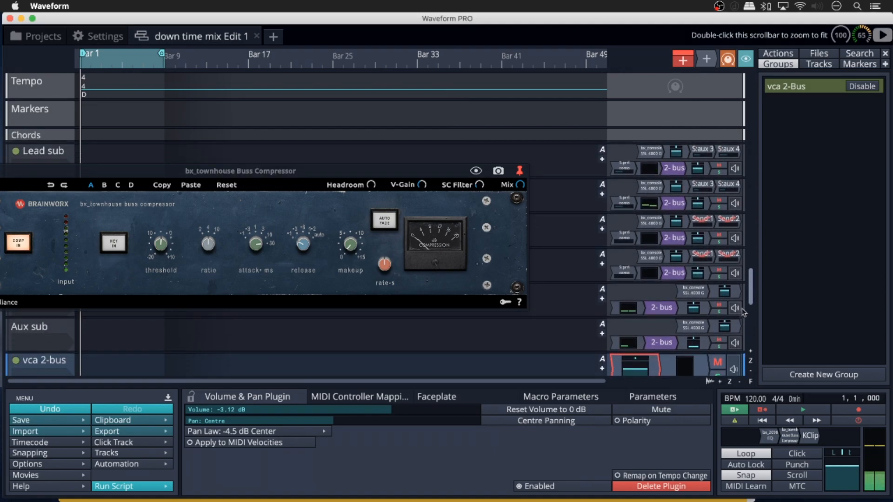
drag(636, 369, 634, 479)
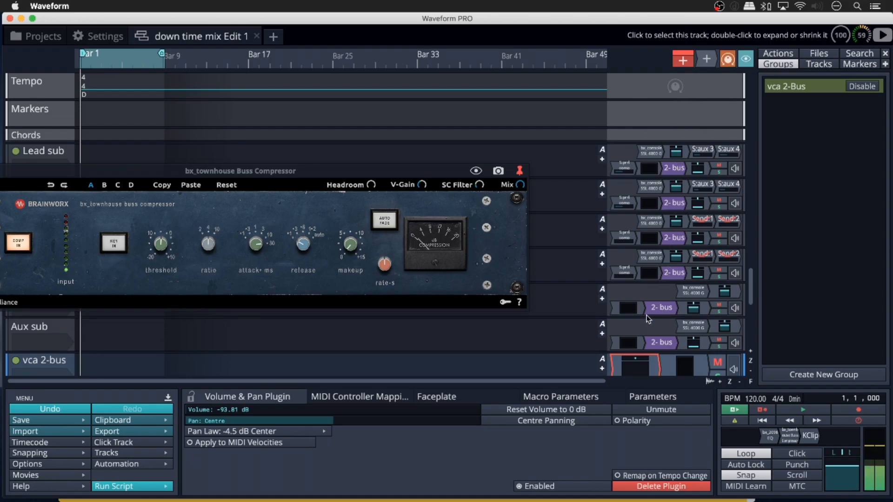
drag(399, 173, 546, 137)
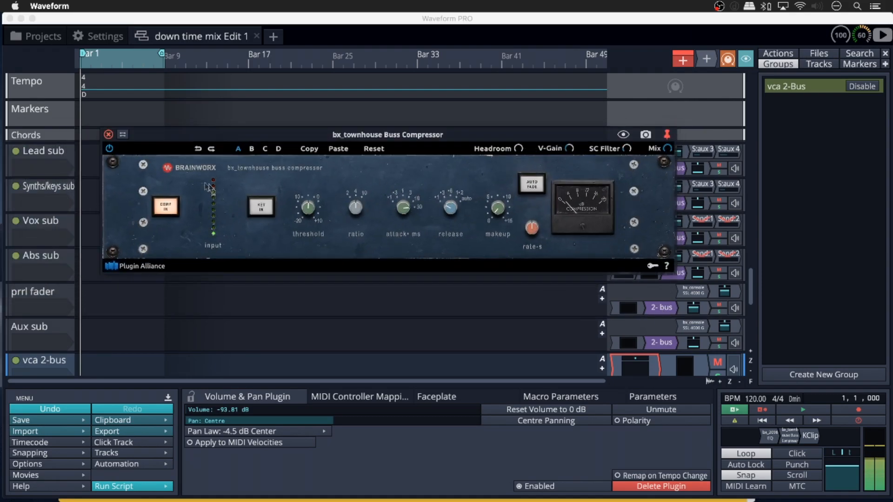
click(108, 135)
scroll(10, 238, down, 4)
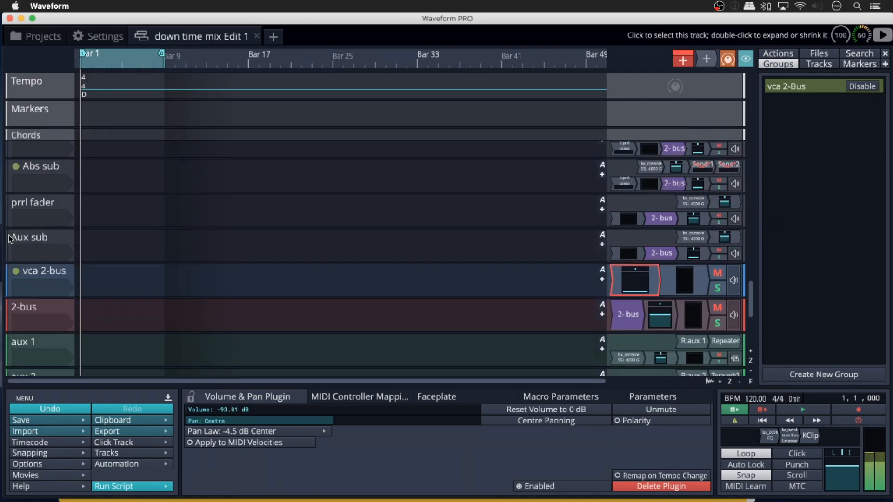
- Examine the vca 2-bus, 2-bus, aux and submix tracks in the arrangement, ending with the Vox sub track selected
scroll(23, 255, down, 2)
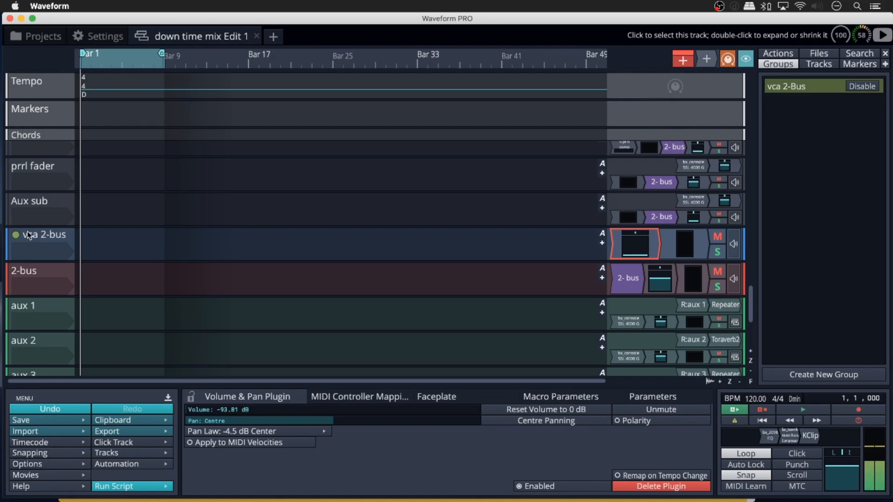
scroll(27, 233, down, 1)
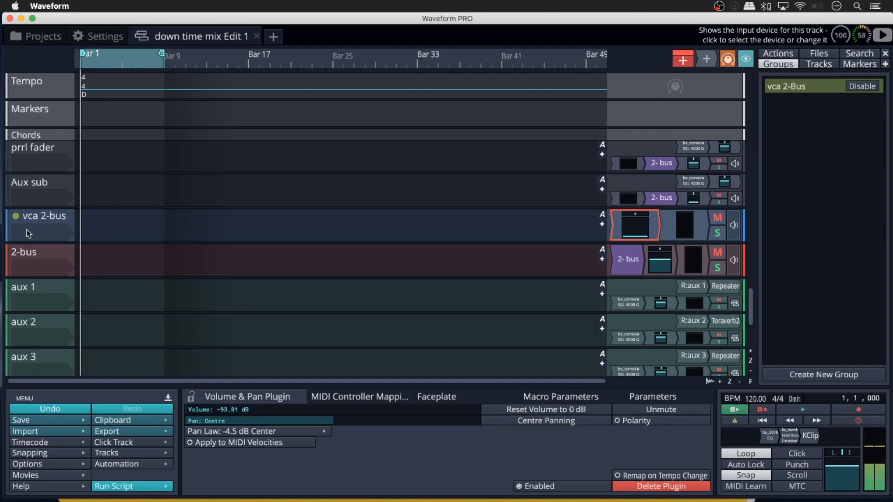
scroll(27, 230, down, 3)
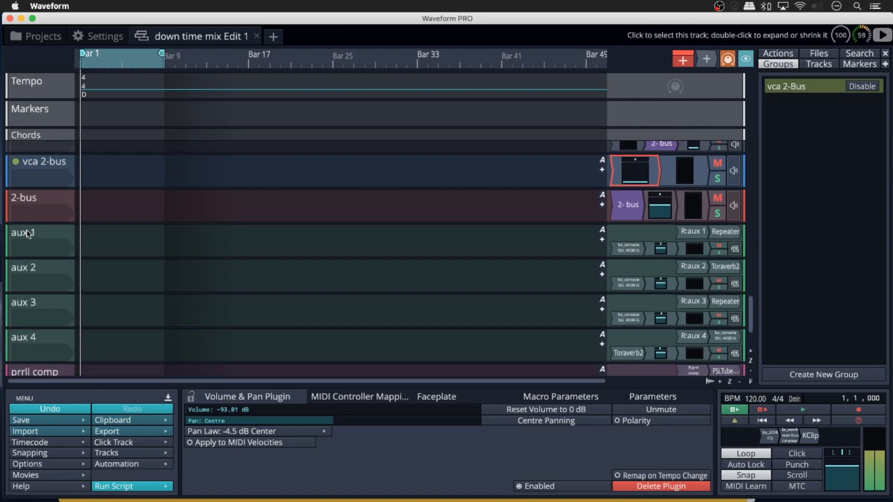
scroll(27, 230, down, 5)
scroll(27, 230, up, 10)
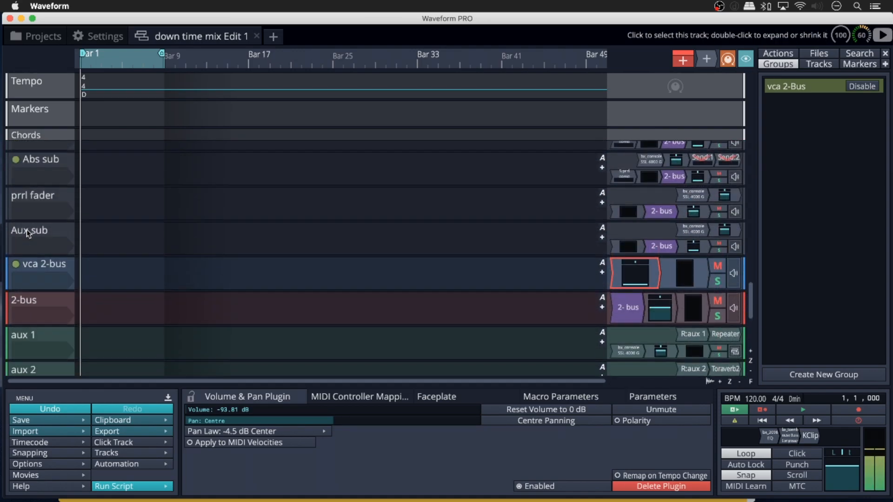
scroll(26, 229, up, 2)
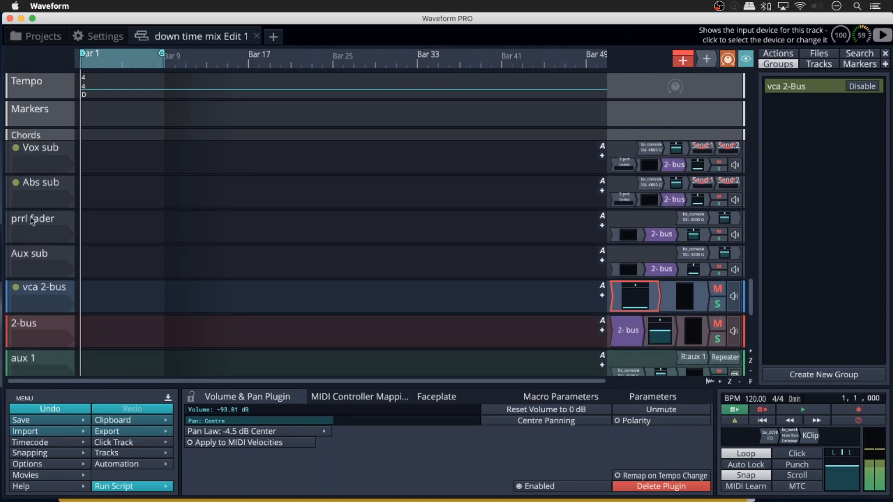
scroll(34, 212, up, 1)
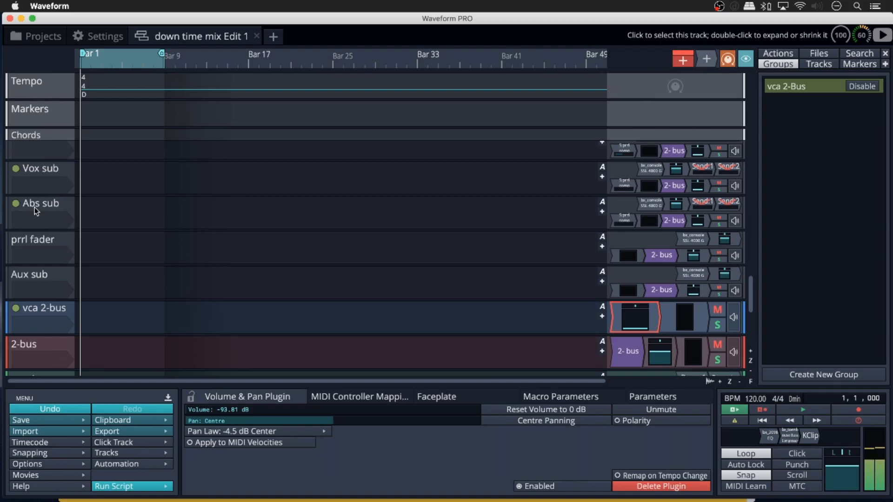
scroll(35, 210, up, 2)
click(34, 208)
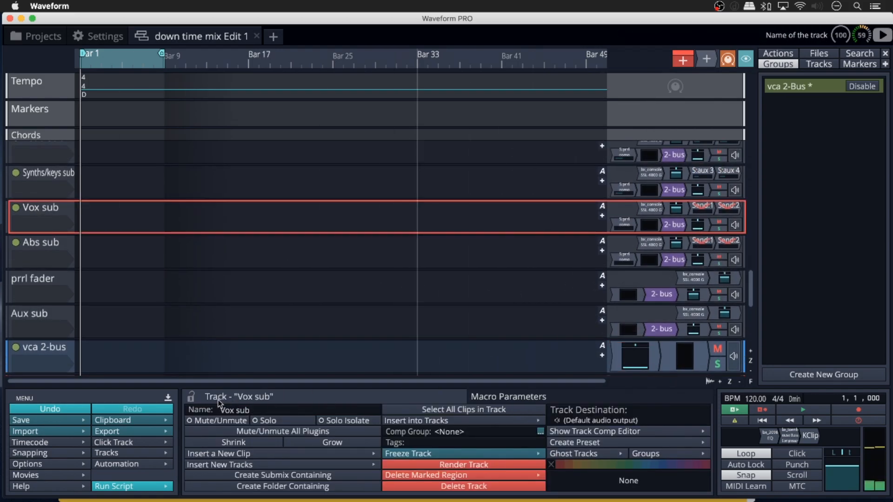
- Disable the vca 2-Bus group from the vca 2-bus track
scroll(74, 348, down, 4)
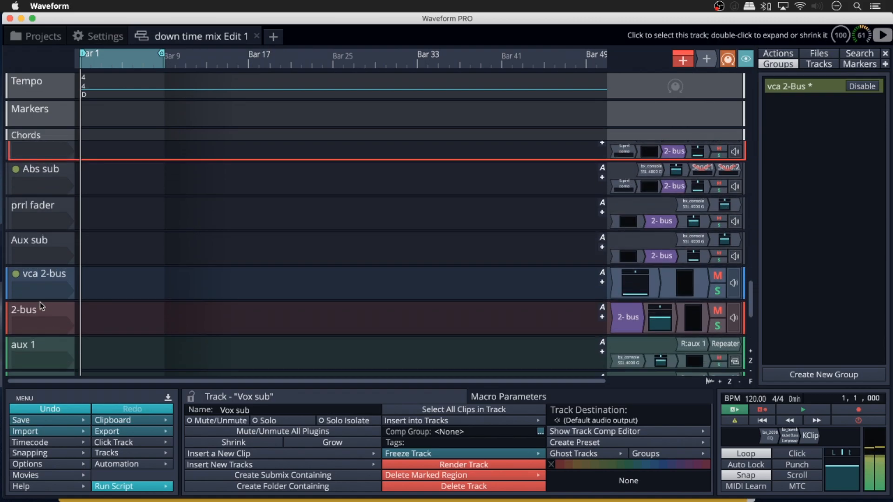
click(16, 274)
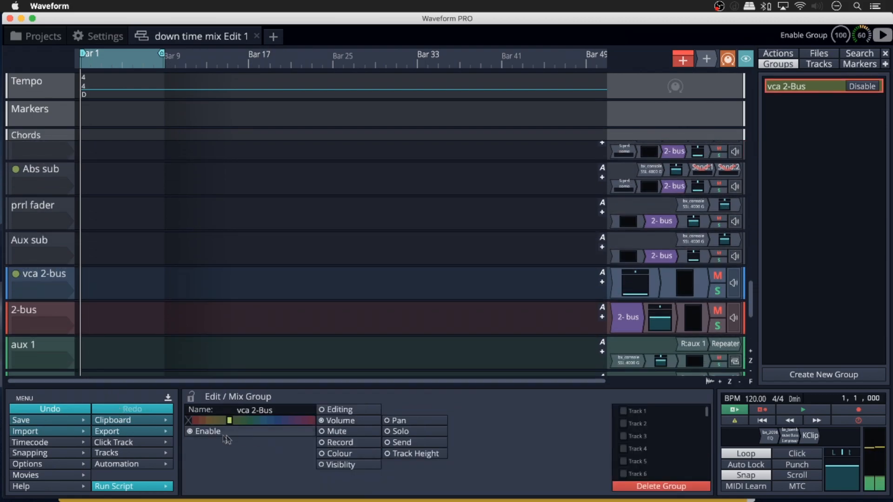
click(190, 432)
- Set the Vox sub track's volume to -6.12 dB on its own
scroll(63, 282, up, 8)
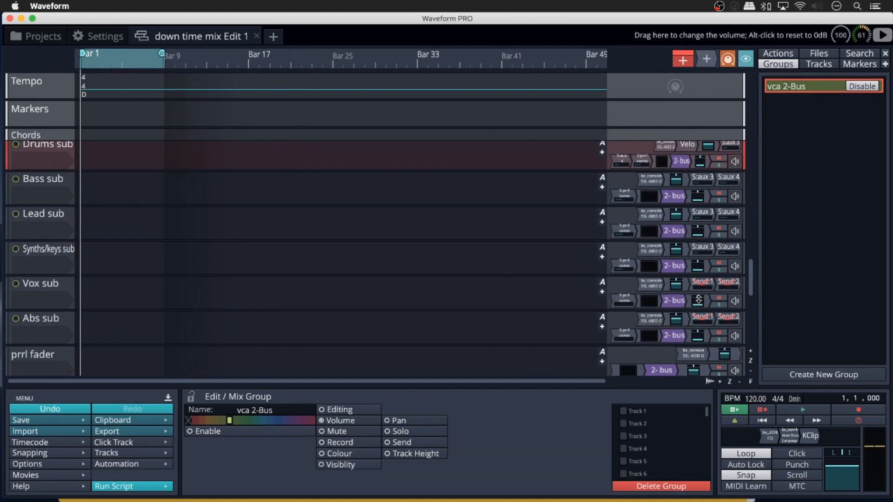
click(626, 281)
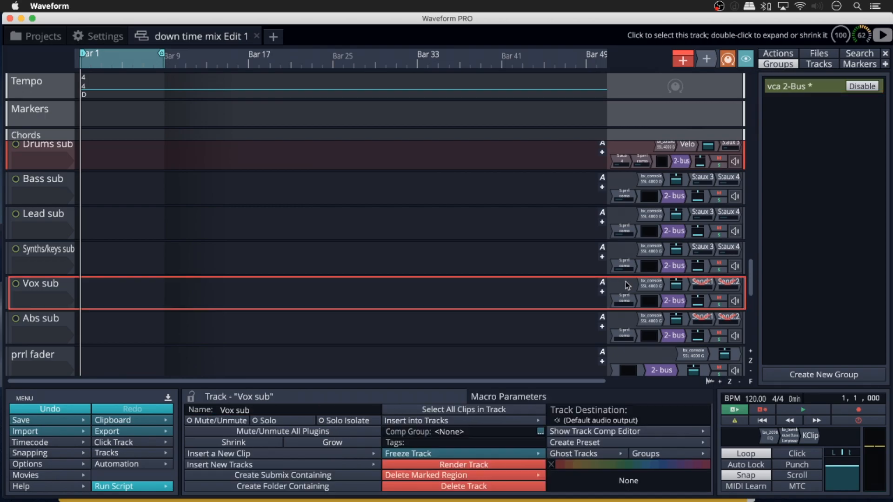
click(695, 299)
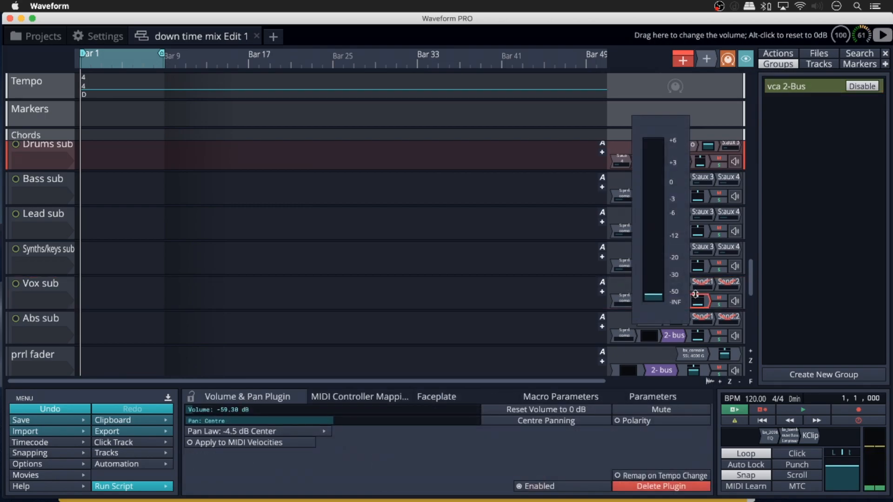
drag(698, 277, 696, 212)
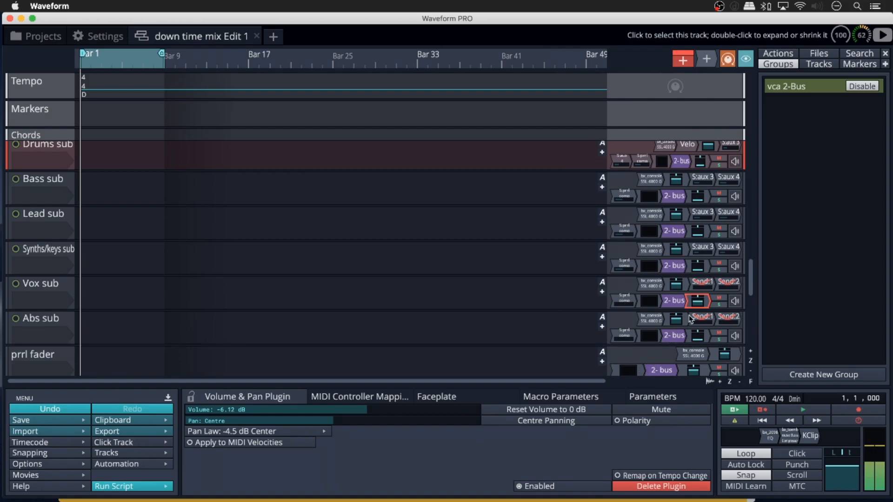
- Re-enable the vca 2-Bus group and select the Vox sub track
scroll(67, 330, down, 5)
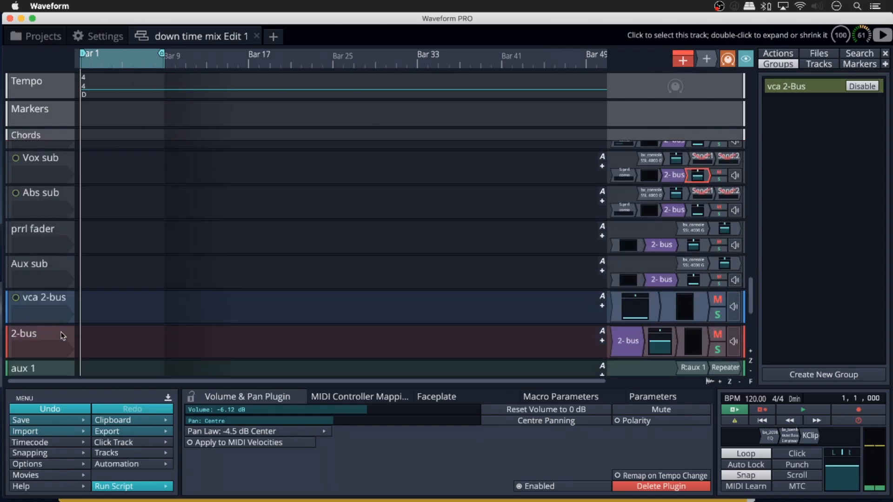
click(16, 298)
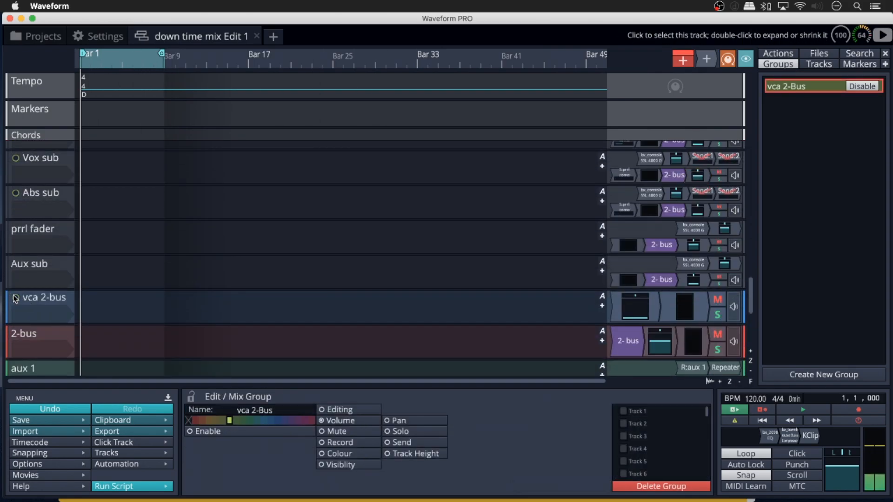
click(191, 430)
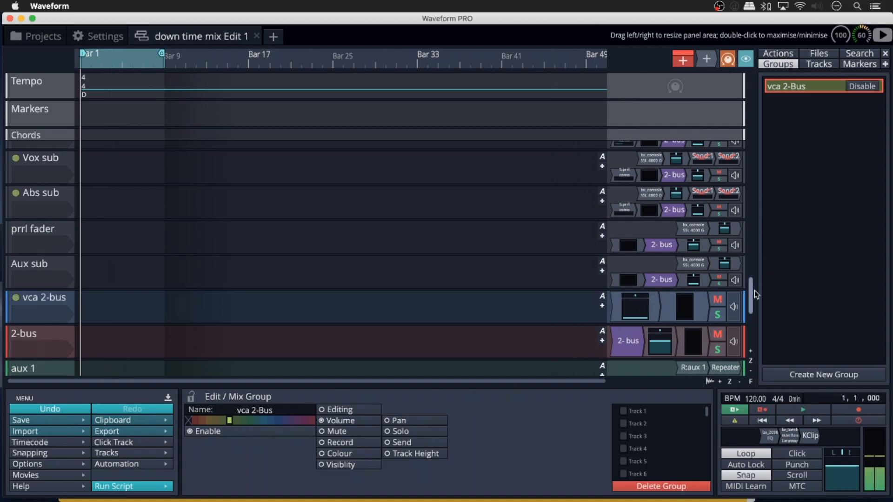
scroll(755, 288, up, 3)
scroll(754, 288, up, 1)
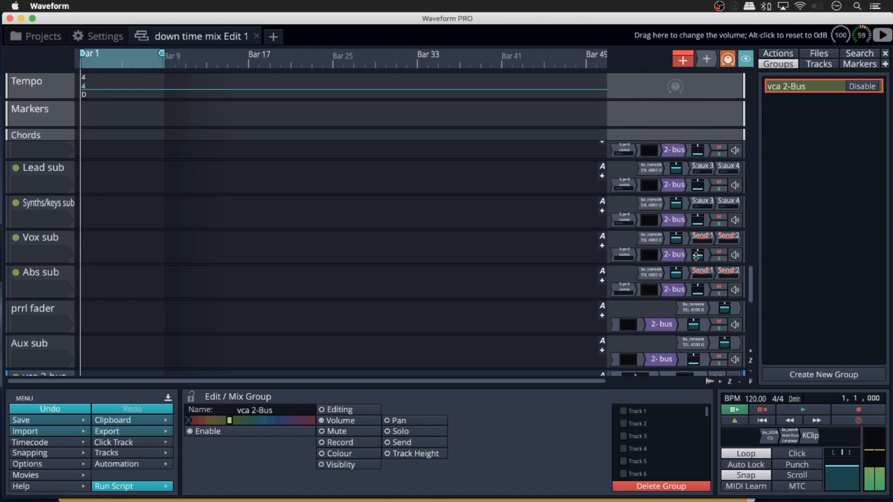
click(625, 242)
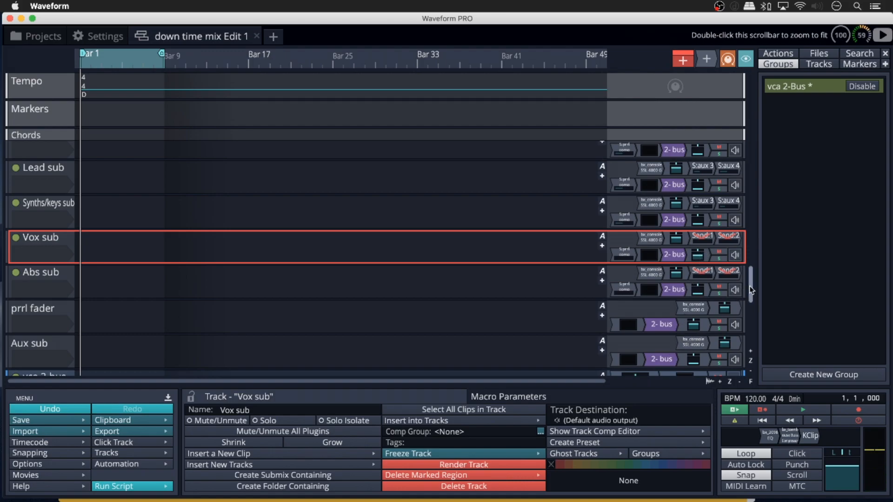
- Pull the vca 2-bus fader all the way down to -INF dB with the group enabled
scroll(750, 290, down, 3)
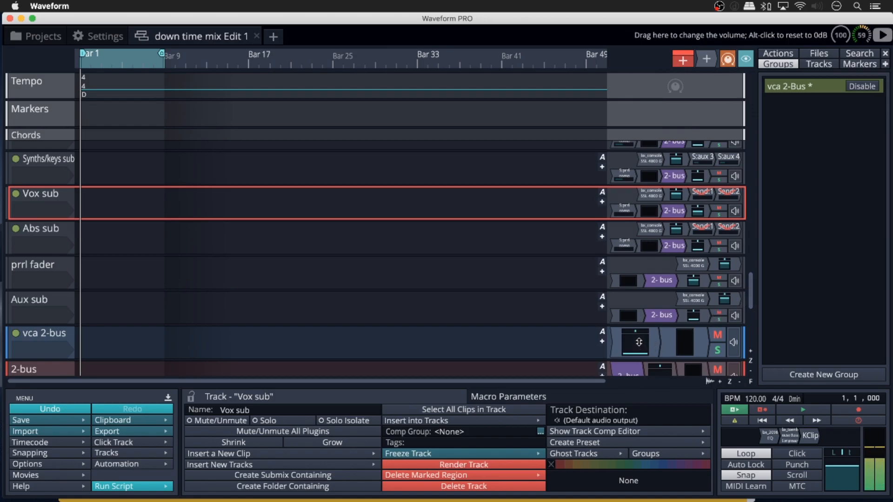
click(640, 343)
mouse_move(639, 343)
mouse_down()
mouse_move(643, 332)
mouse_move(646, 342)
mouse_up()
drag(646, 301, 639, 358)
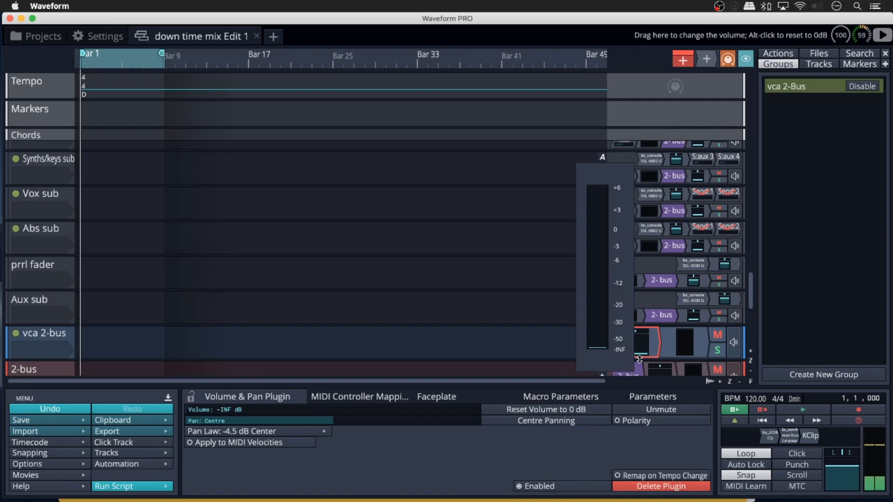
drag(646, 336, 644, 402)
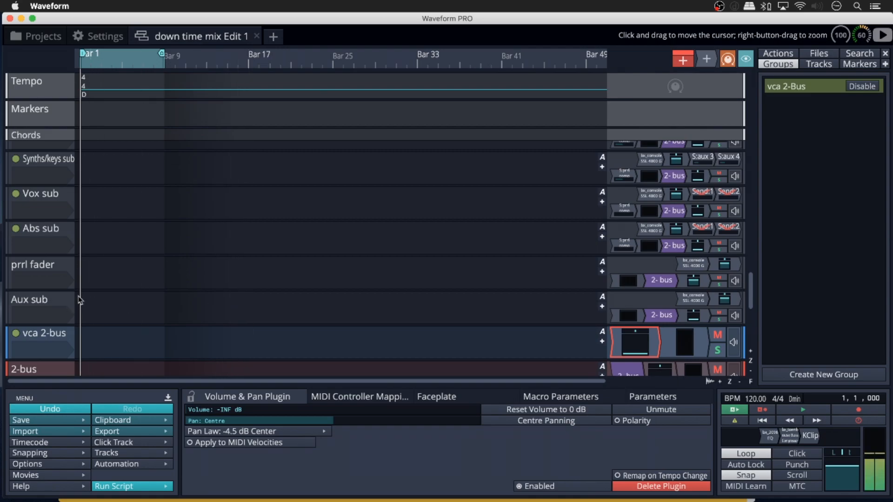
click(18, 335)
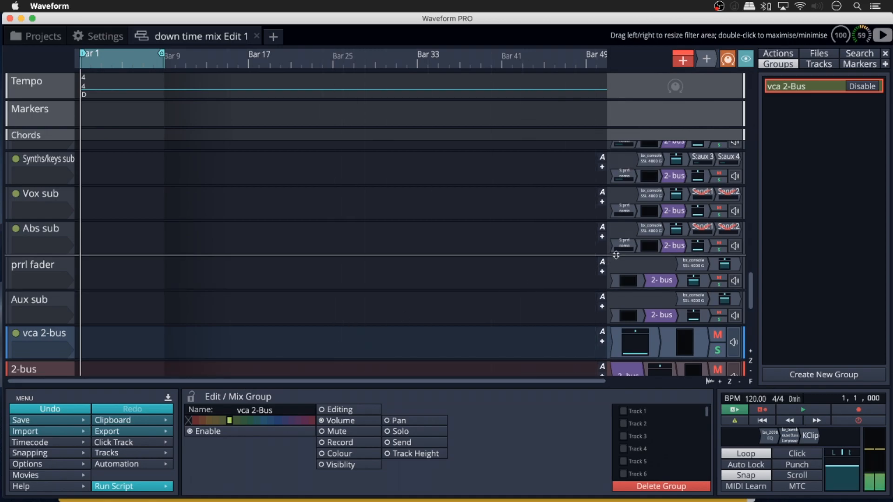
click(697, 211)
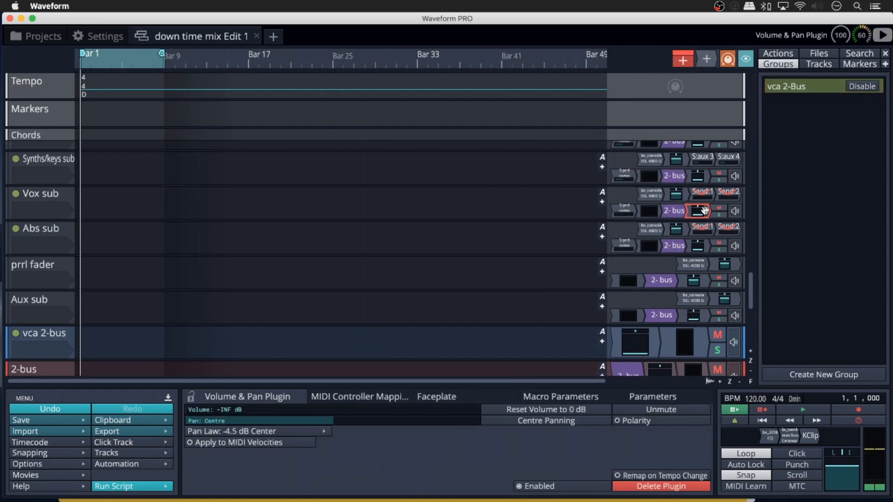
click(704, 210)
click(707, 247)
super+click(707, 282)
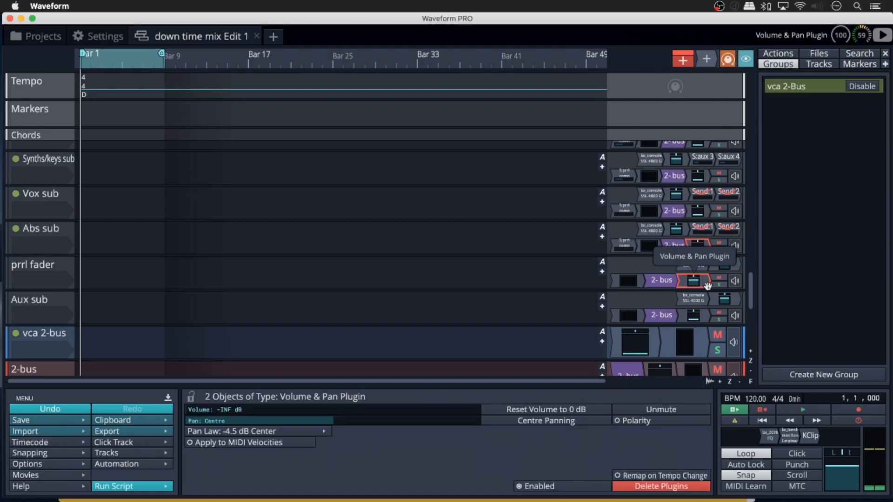
super+click(706, 245)
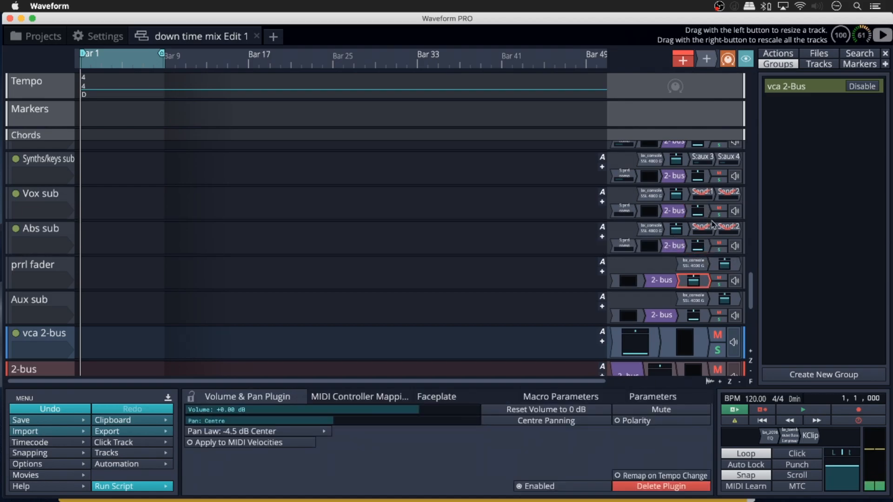
- Select the volume faders of the Abs, Vox, Synths/keys, Lead, Bass and Drums sub tracks together and reset them to 0 dB
click(707, 246)
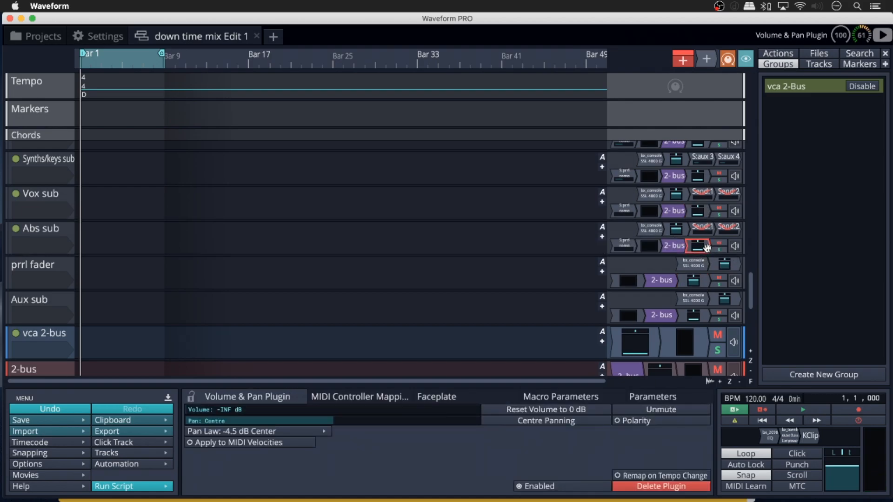
super+click(707, 211)
super+click(707, 176)
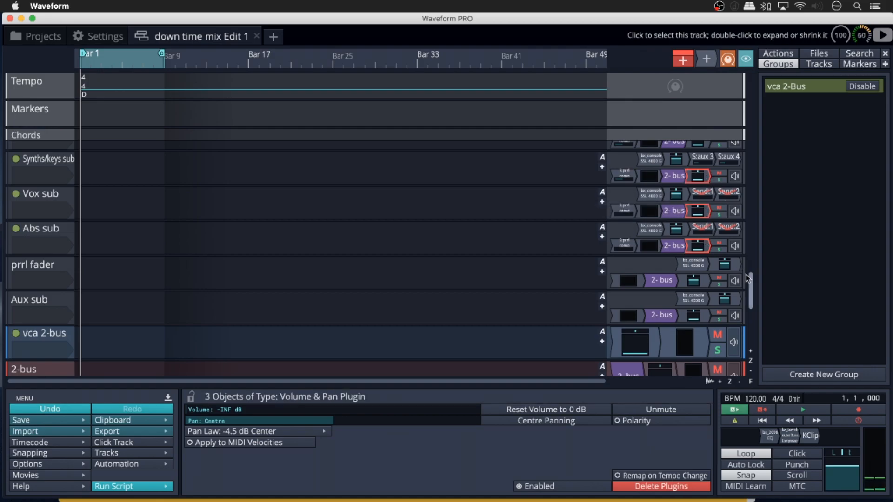
scroll(747, 278, up, 5)
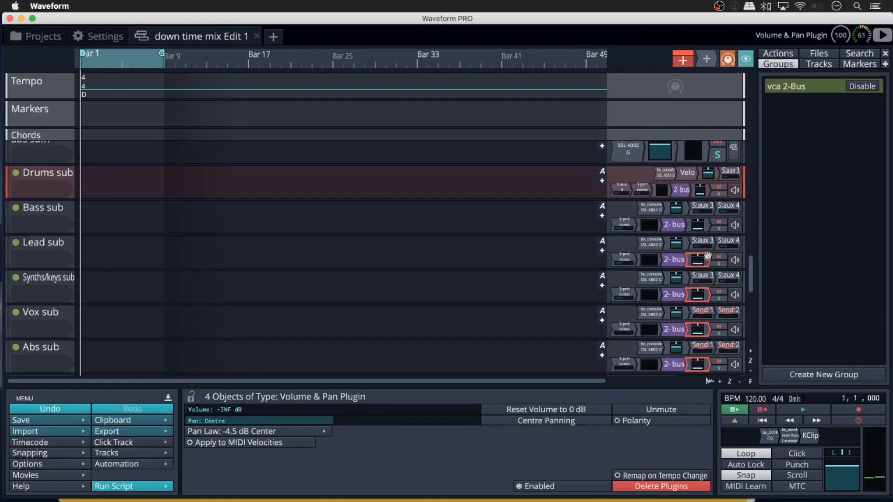
super+click(707, 225)
super+click(705, 190)
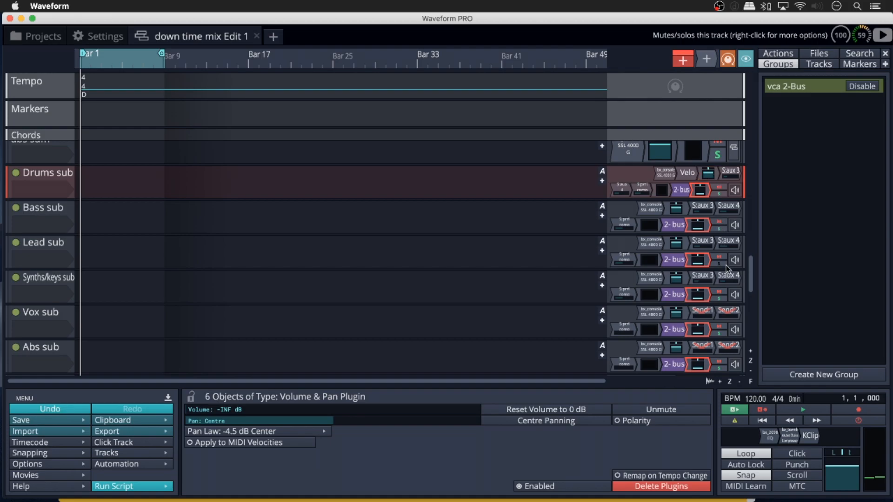
scroll(749, 284, down, 6)
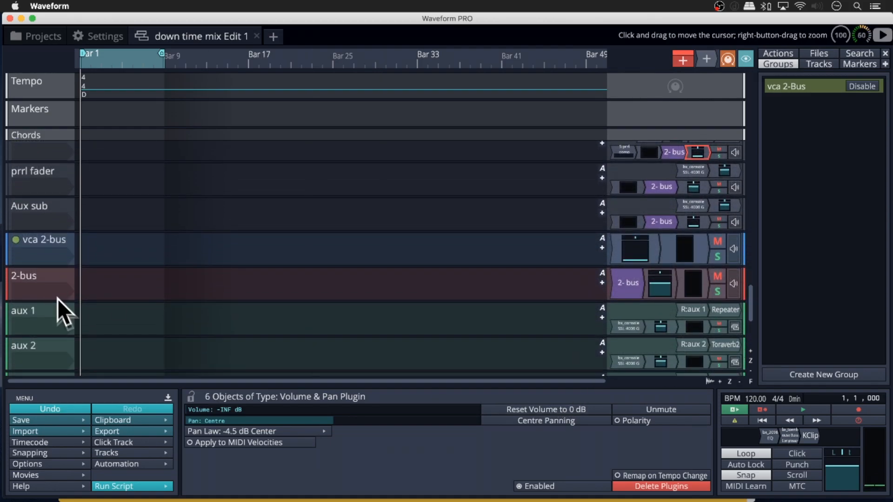
click(524, 410)
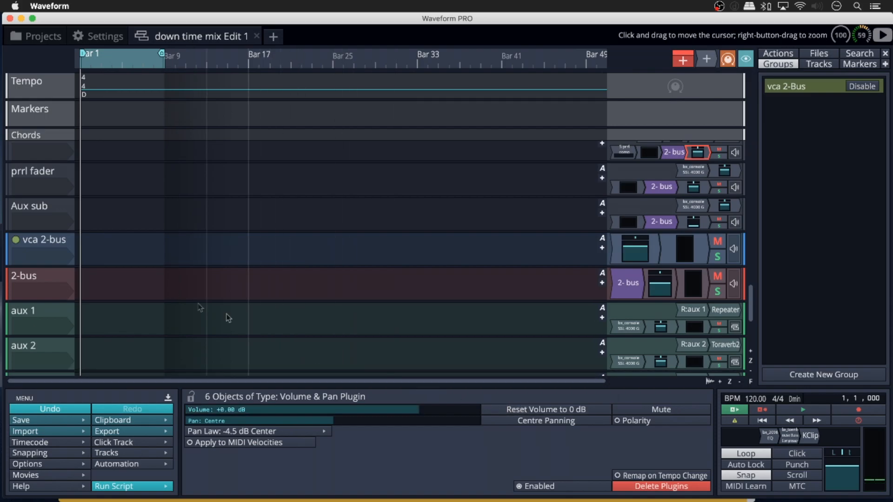
- Disable the vca 2-Bus group, select the vca 2-bus track's volume fader, and re-enable the group
click(21, 241)
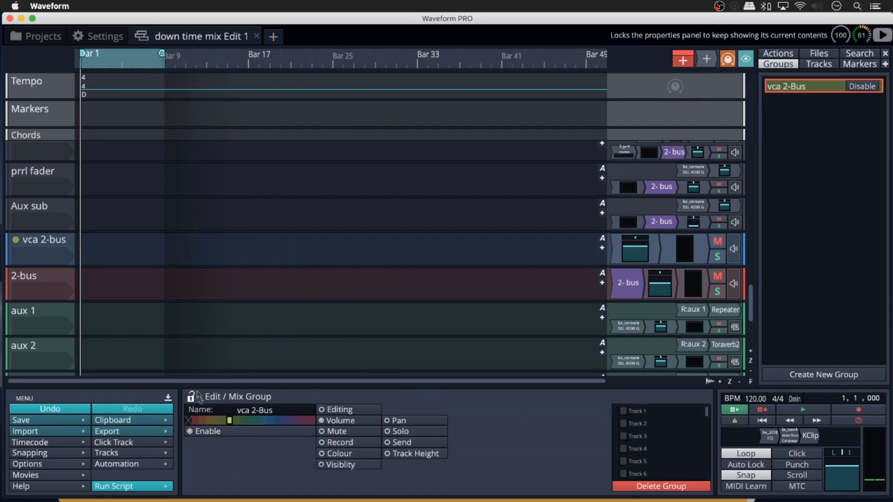
click(651, 252)
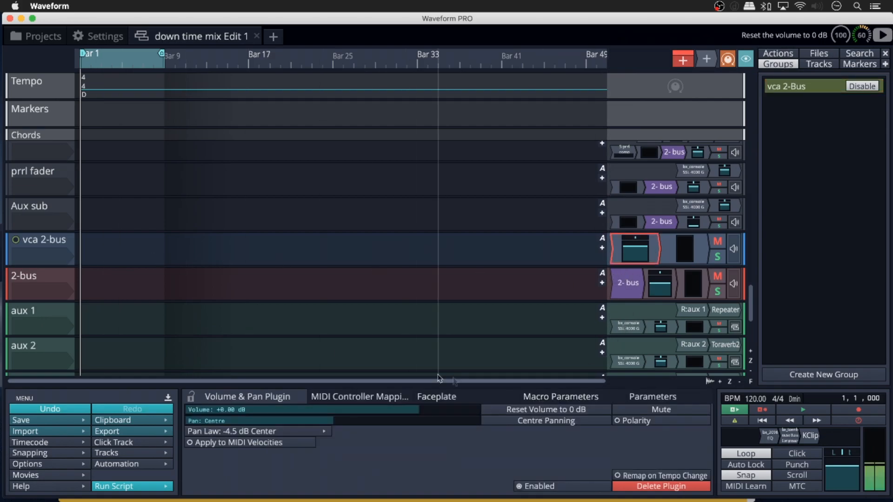
click(26, 249)
click(15, 240)
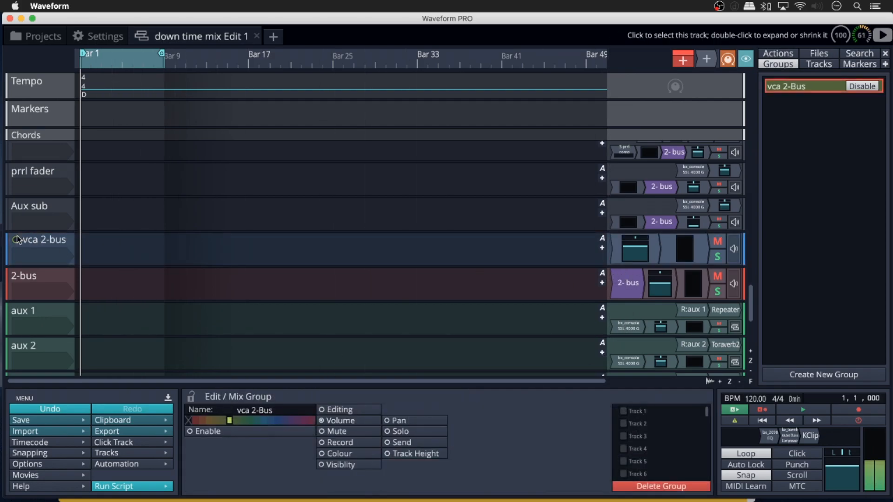
click(191, 432)
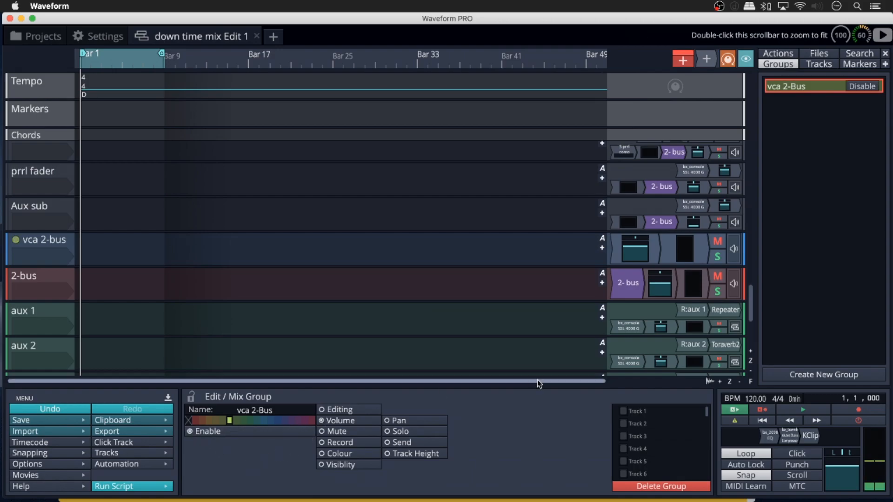
- Lower the vca 2-bus fader to -6 dB with the group enabled and compare it with the Vox sub track's volume
scroll(697, 298, up, 5)
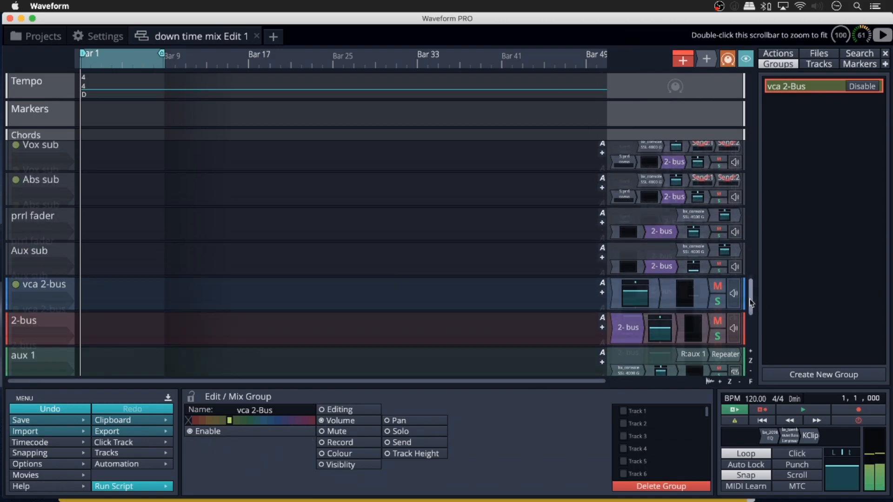
drag(634, 341, 600, 341)
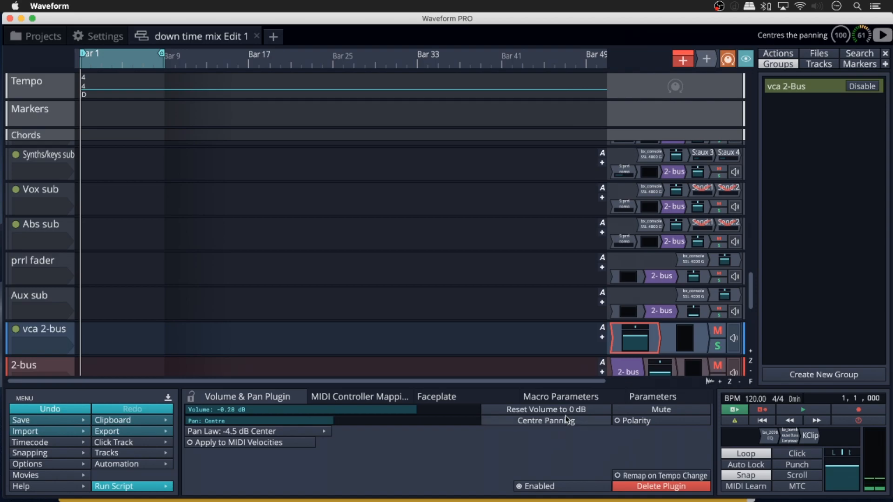
click(704, 206)
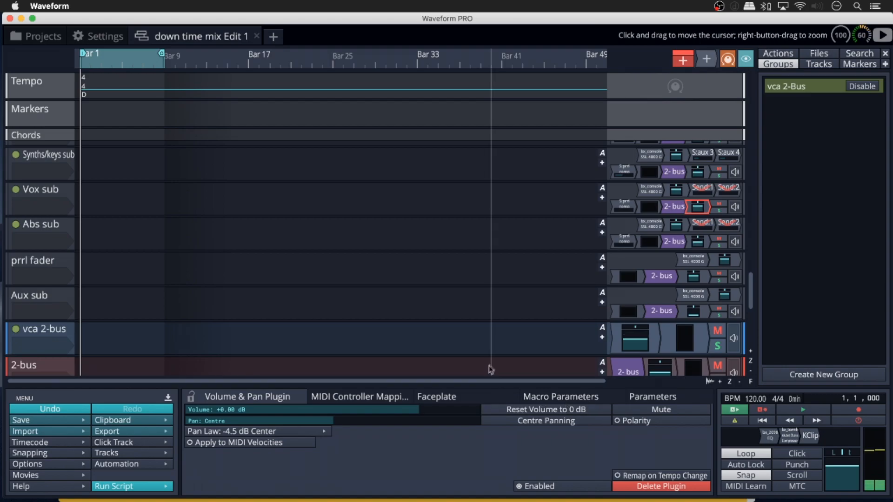
click(627, 342)
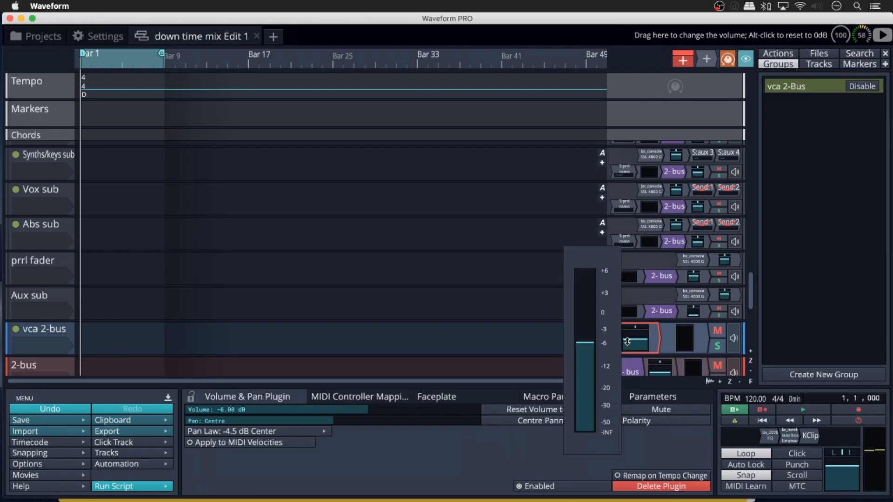
- Disable the vca 2-Bus group and set only the Vox sub track's volume to -6 dB
click(16, 330)
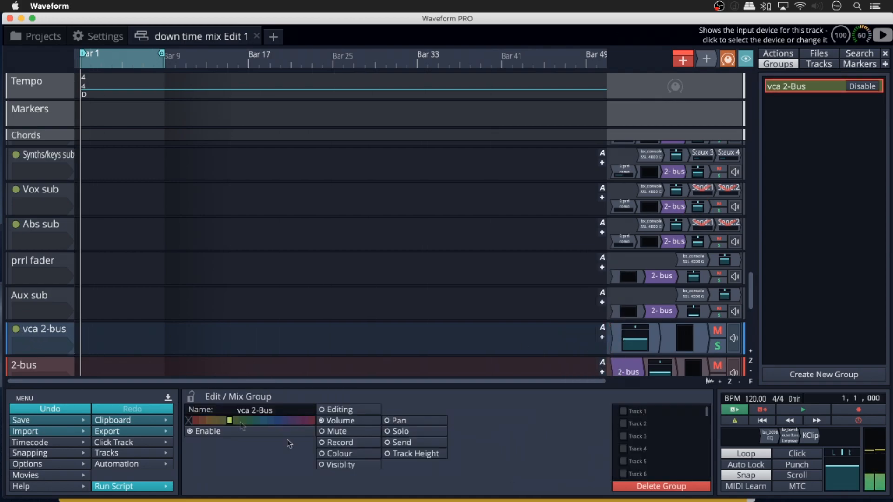
click(191, 432)
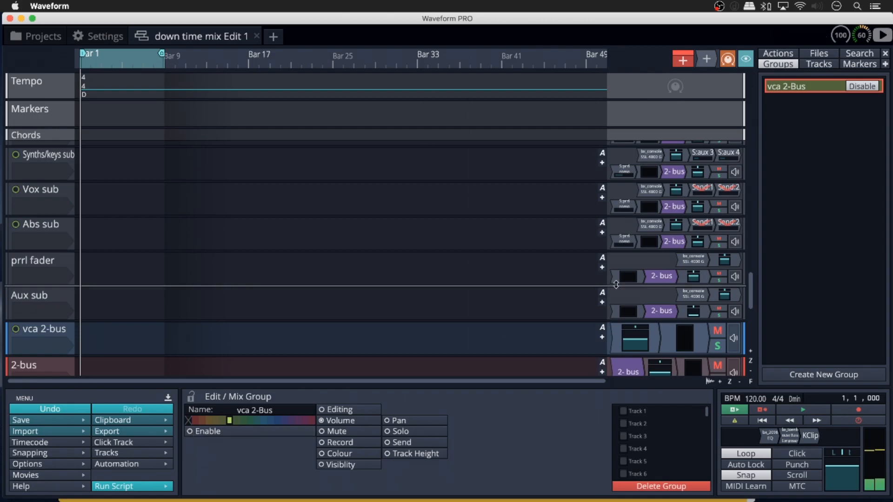
click(698, 207)
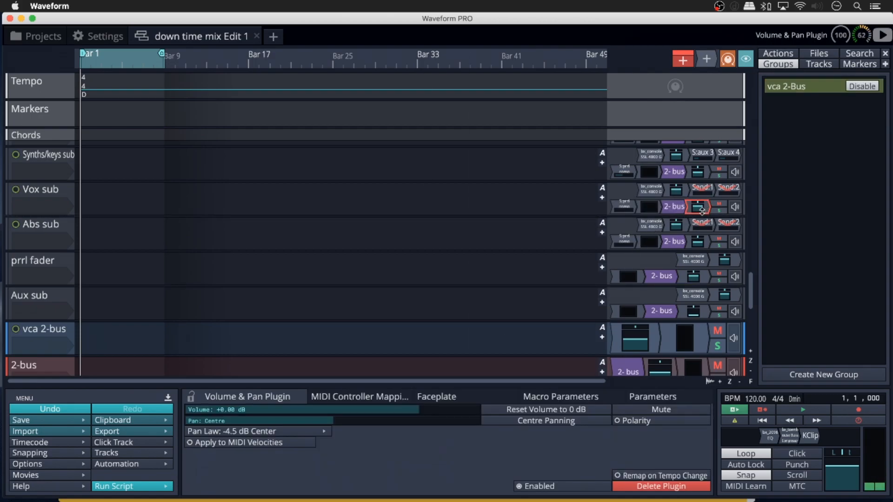
click(652, 340)
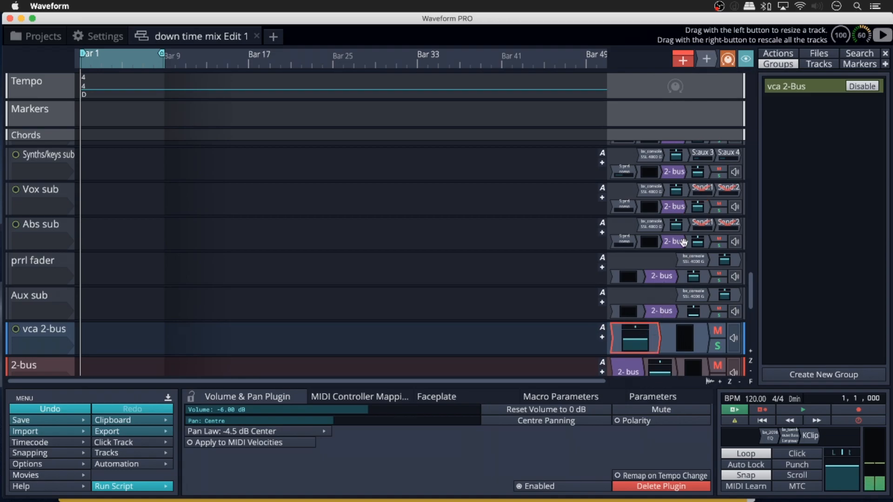
click(698, 206)
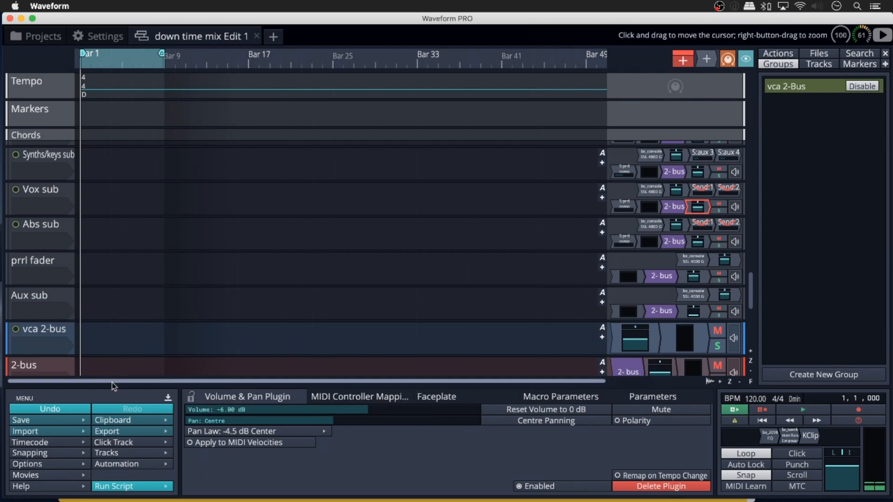
- Re-enable the vca 2-Bus group and pull the vca 2-bus fader all the way down to -INF dB
click(15, 329)
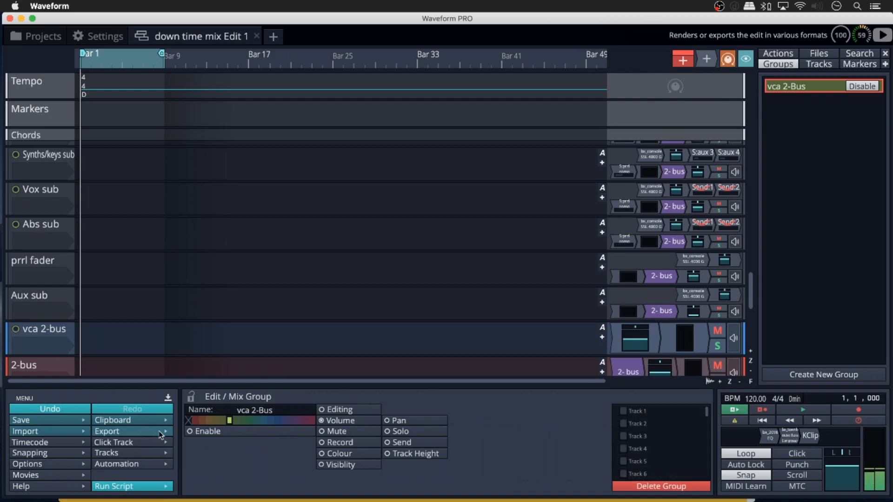
click(191, 432)
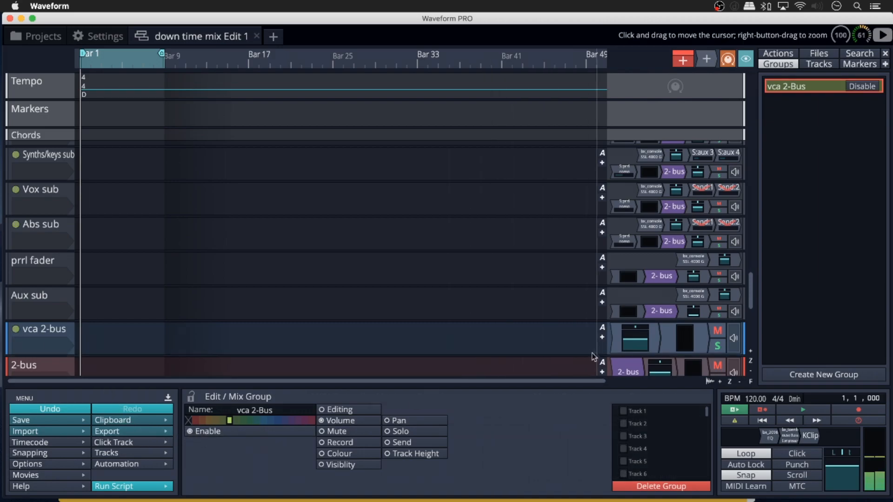
drag(626, 342, 633, 440)
scroll(750, 290, up, 2)
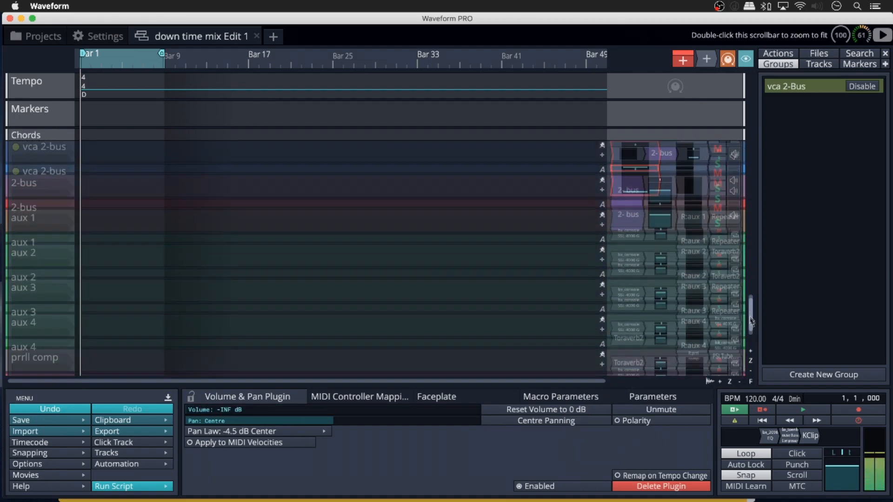
- Start playback and raise the vca 2-bus fader to about -0.23 dB
scroll(748, 293, down, 3)
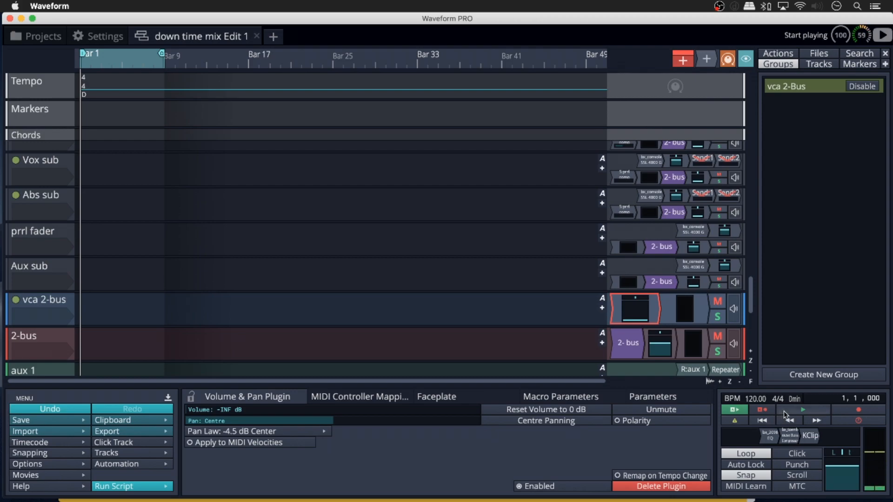
click(803, 410)
drag(645, 305, 641, 197)
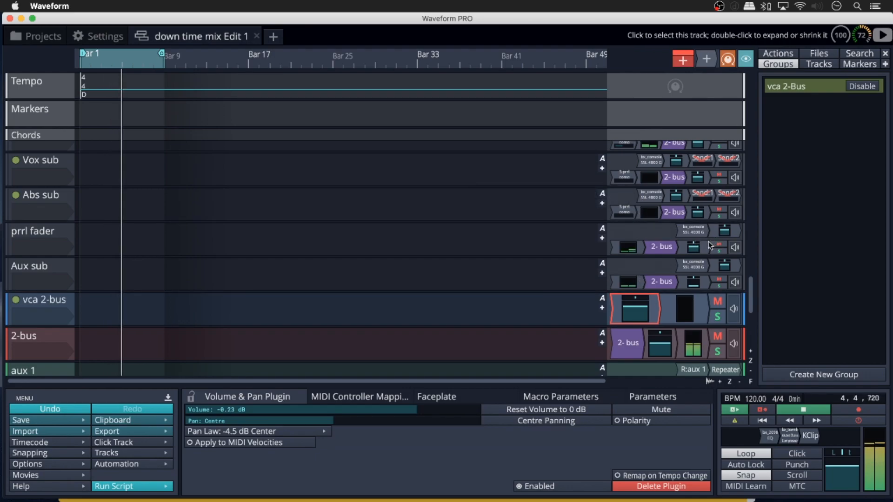
- Lower the prrl fader track's volume to about -53.57 dB during playback and select the track
click(55, 235)
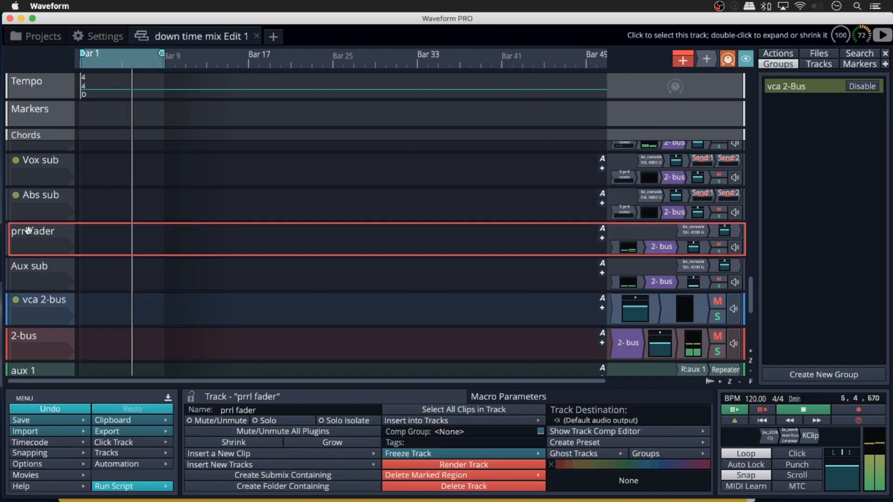
drag(694, 248, 687, 362)
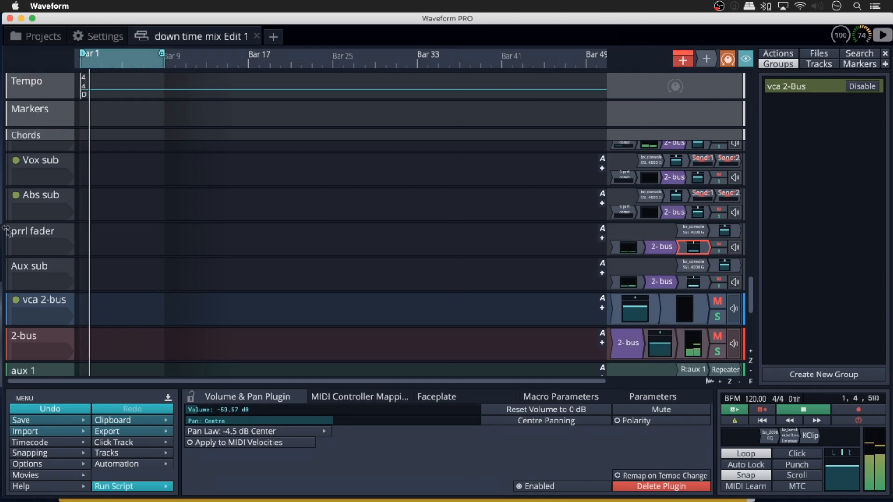
click(28, 233)
- Examine the prrll comp track's properties and its volume setting
scroll(29, 237, down, 5)
scroll(29, 241, down, 2)
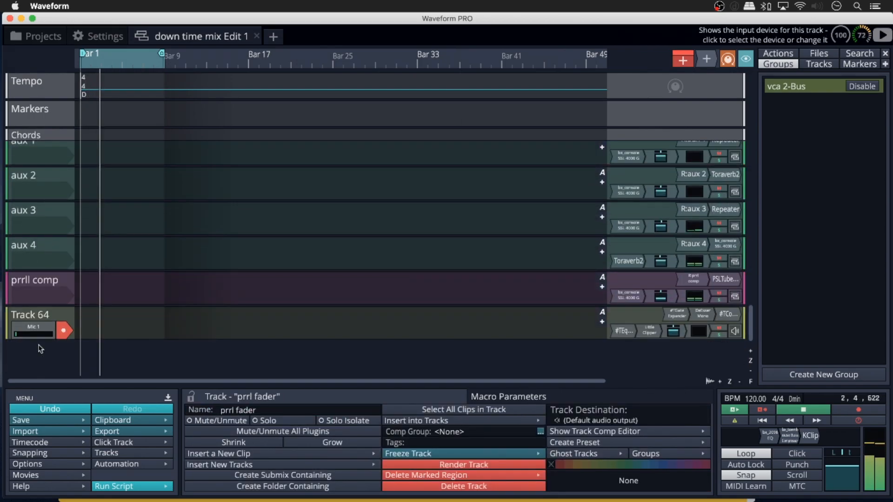
click(33, 328)
click(40, 291)
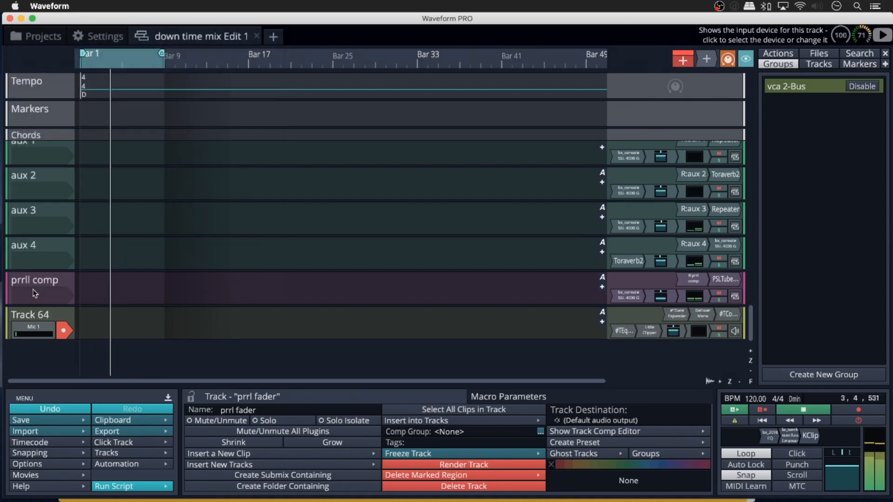
click(38, 284)
scroll(40, 269, down, 1)
scroll(41, 263, up, 1)
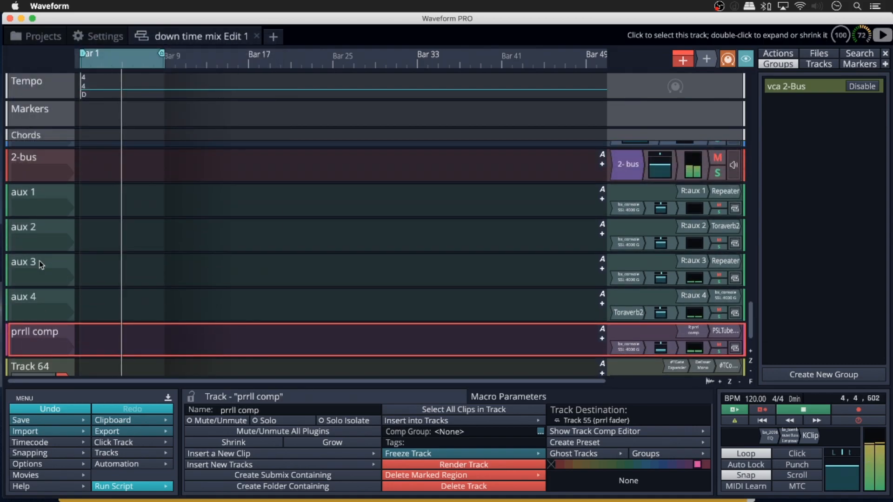
click(661, 348)
- Nudge the Abs sub track's volume fader to about -0.30 dB
drag(750, 326, 750, 293)
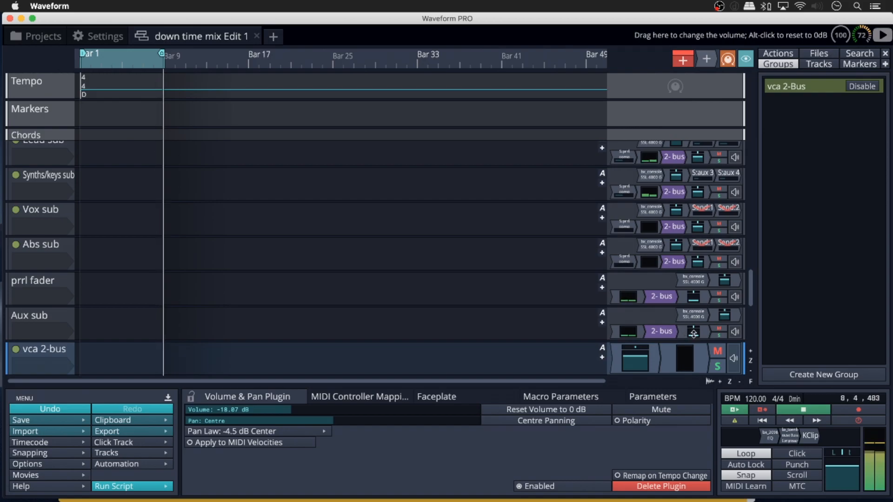
mouse_move(697, 263)
mouse_down()
mouse_move(699, 298)
mouse_move(695, 264)
mouse_up()
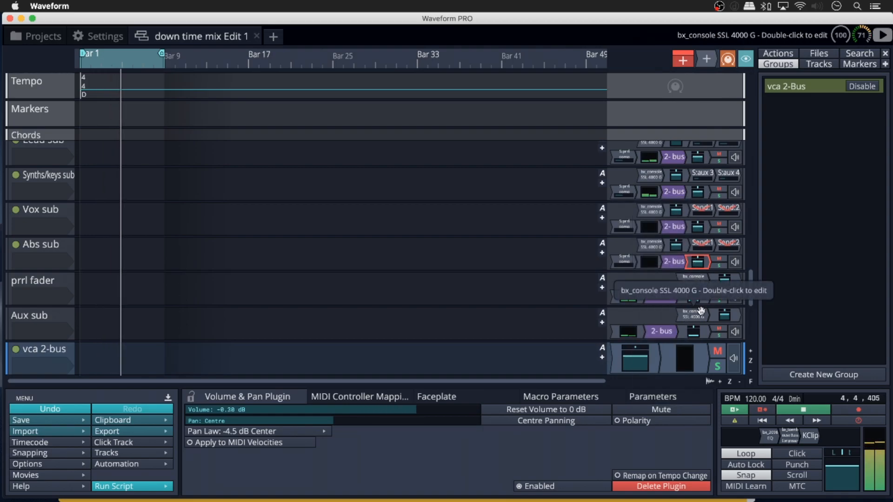
- Raise the prrl fader track's volume to about -0.02 dB and set the Aux sub track's volume to about -0.50 dB
click(694, 304)
drag(695, 288, 687, 191)
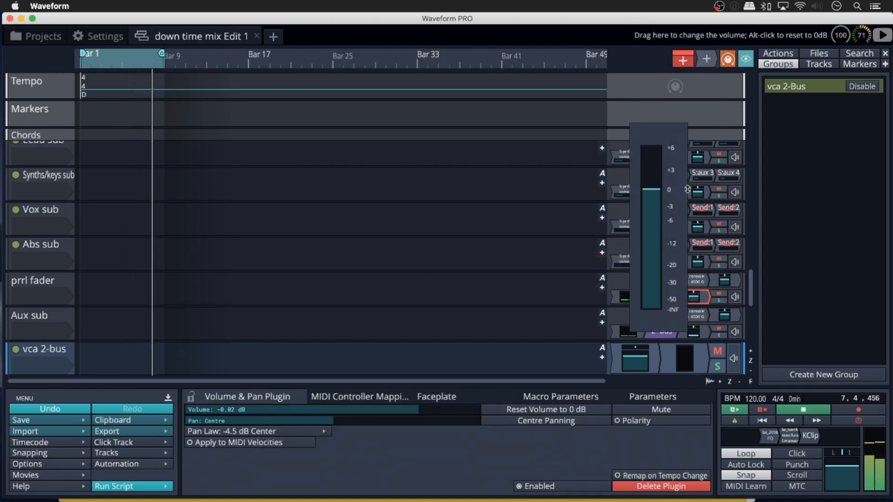
click(693, 332)
drag(693, 332, 697, 219)
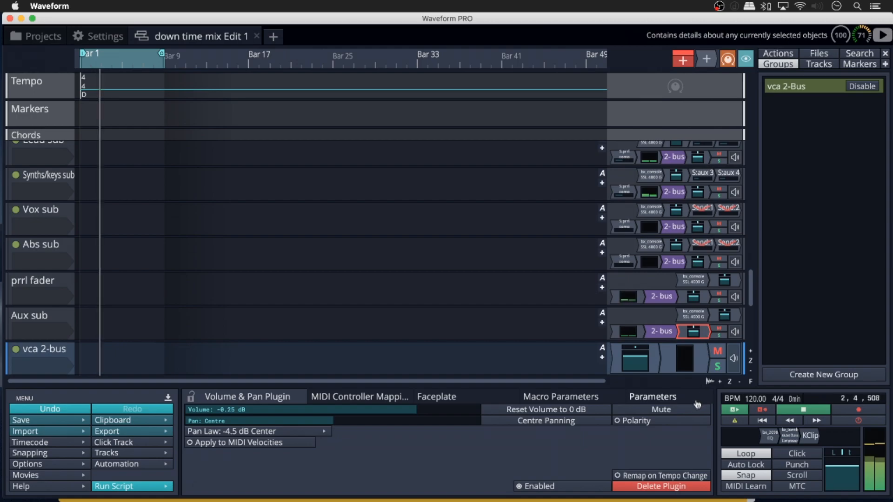
click(690, 334)
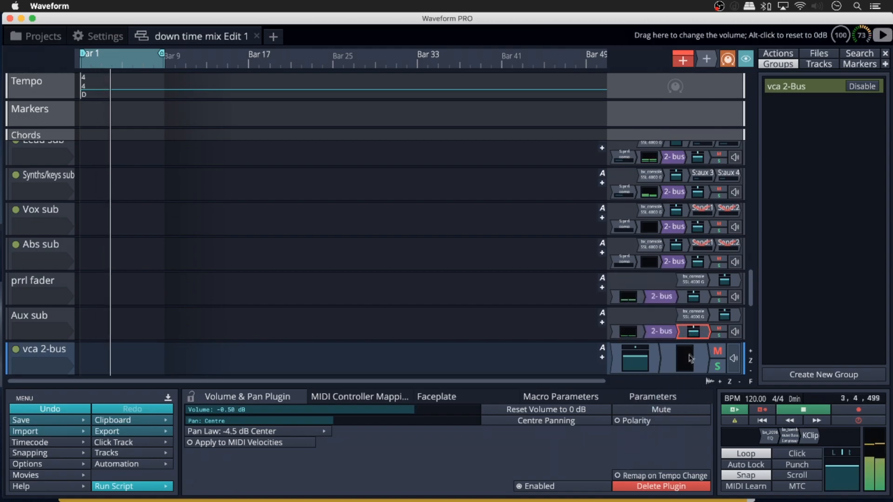
- Push the vca 2-bus volume to +6.00 dB, inspect the clipping in the master's KClip plugin, and stop playback
click(639, 360)
drag(639, 361, 635, 318)
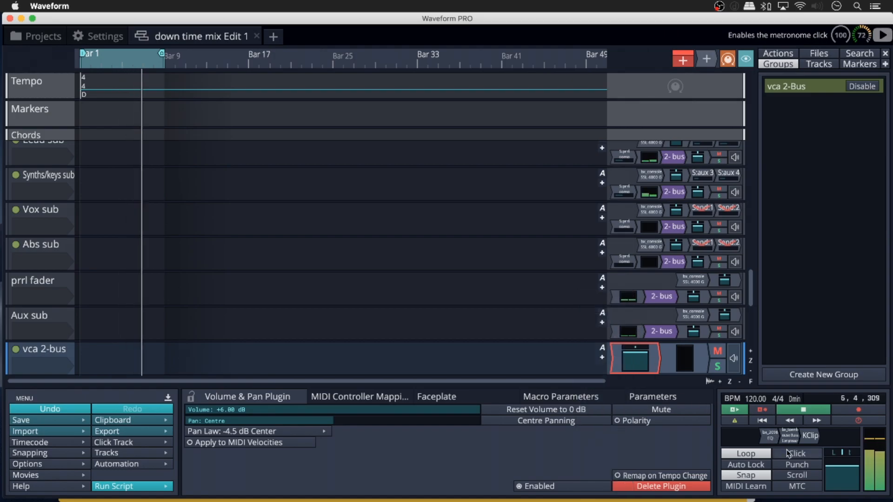
double_click(809, 435)
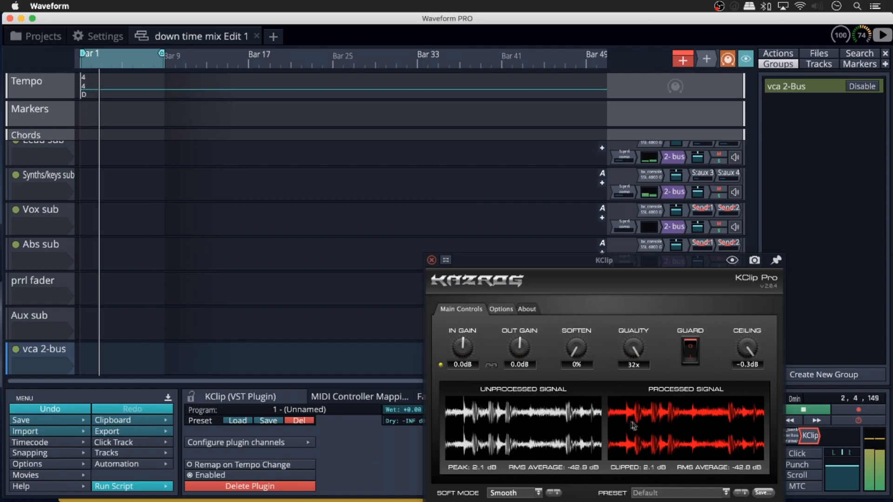
drag(594, 261, 464, 187)
key(space)
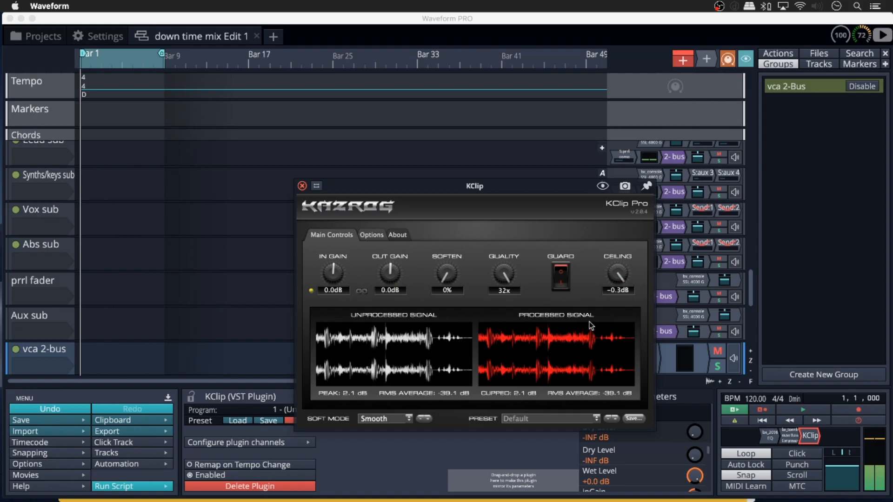
click(303, 186)
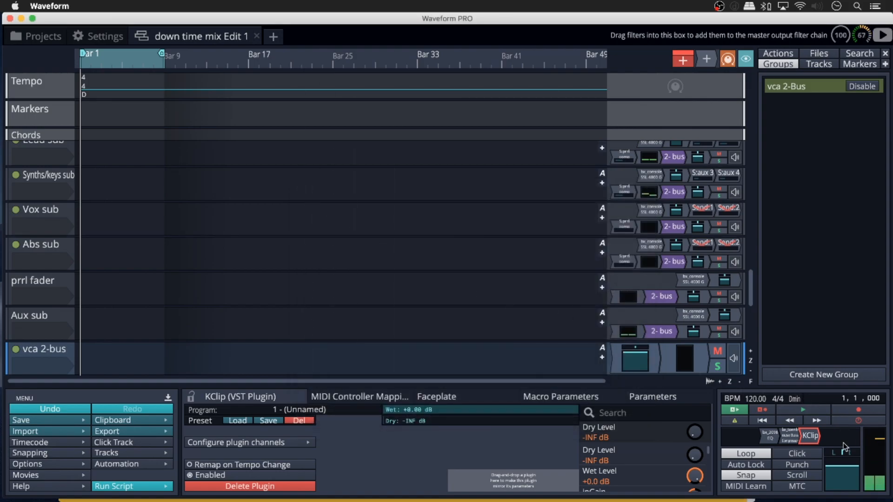
- Open the master's bx_townhouse Buss Compressor and lower the vca 2-bus volume to about -5.98 dB while checking compression during playback
double_click(789, 436)
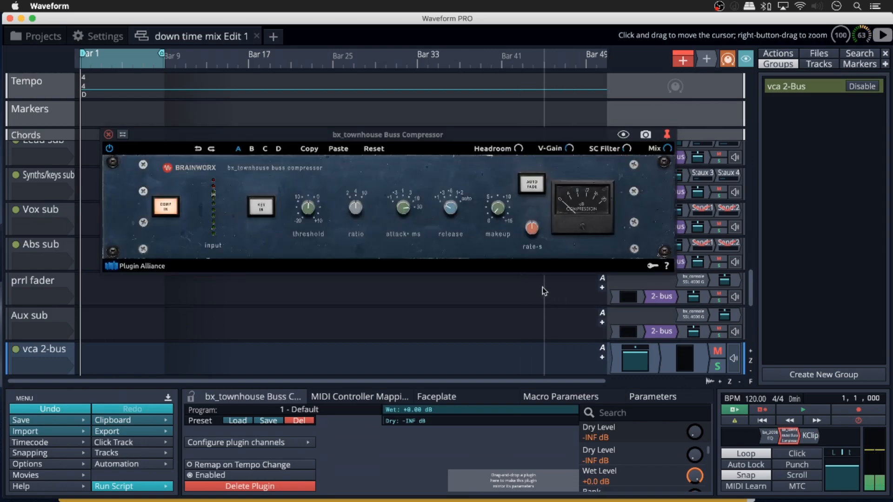
key(space)
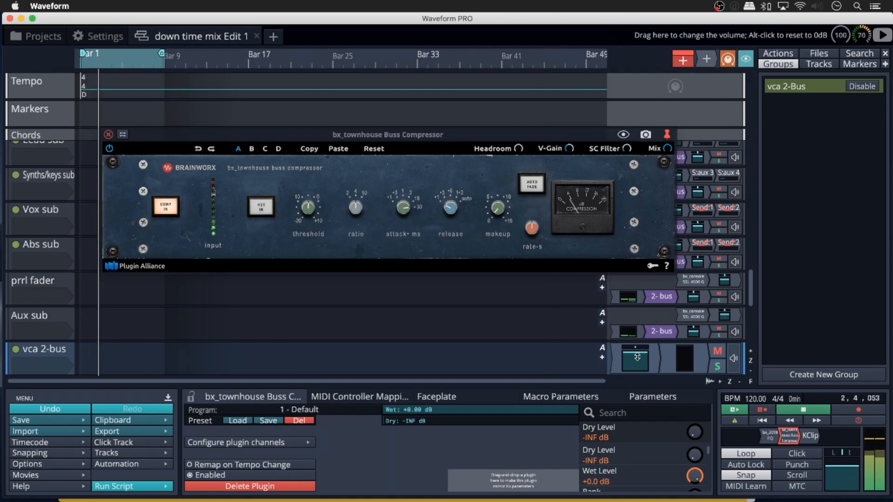
key(space)
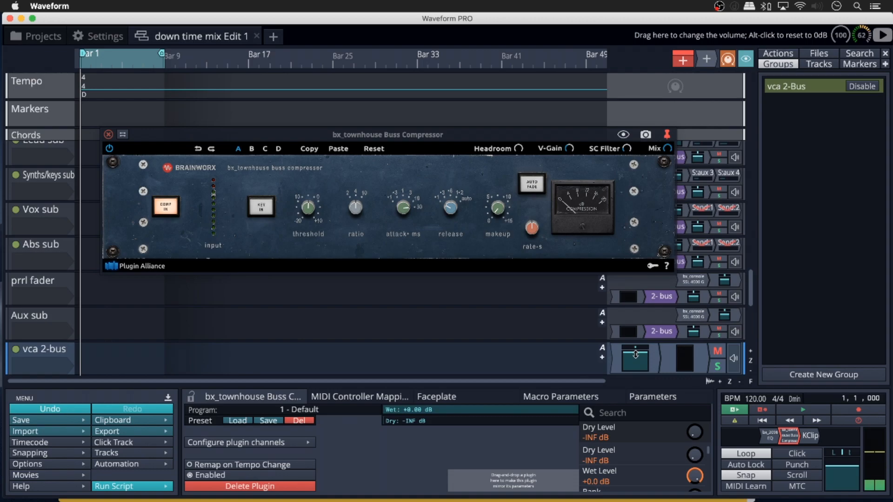
key(space)
drag(635, 355, 613, 378)
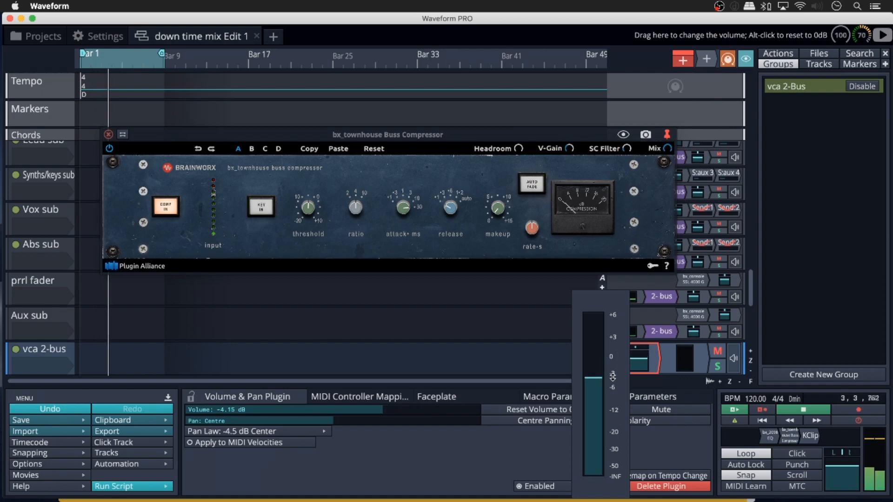
drag(613, 378, 612, 384)
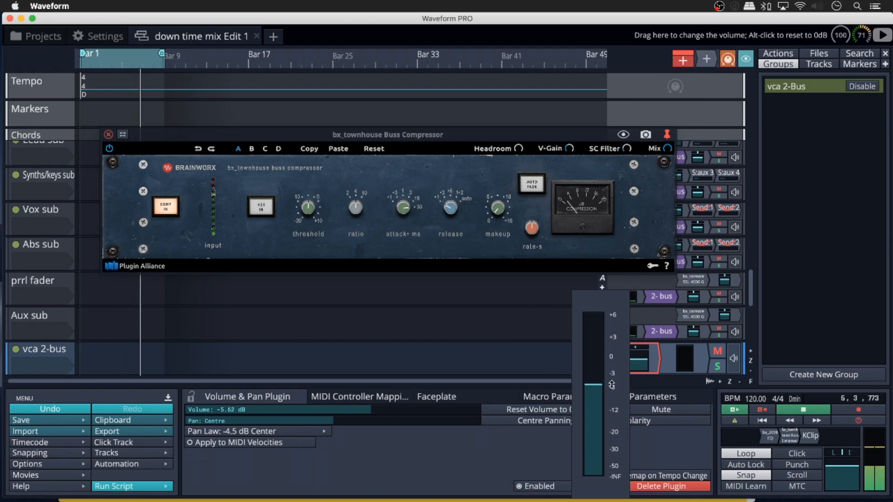
drag(612, 386, 612, 386)
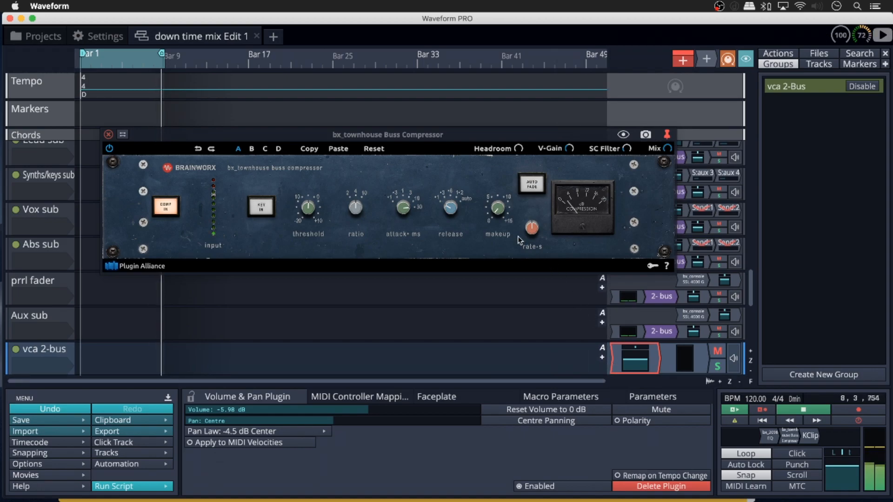
key(space)
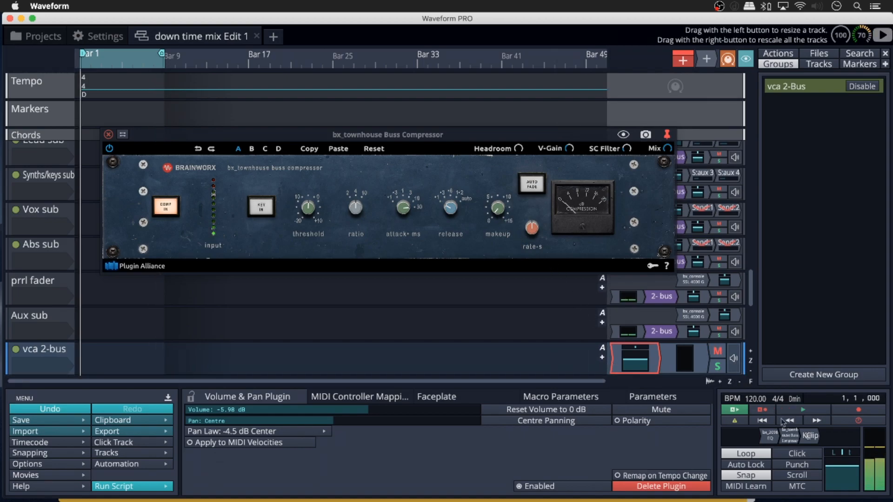
- Open the master's KClip plugin and arrange its window and the bus compressor's so both are visible
double_click(810, 436)
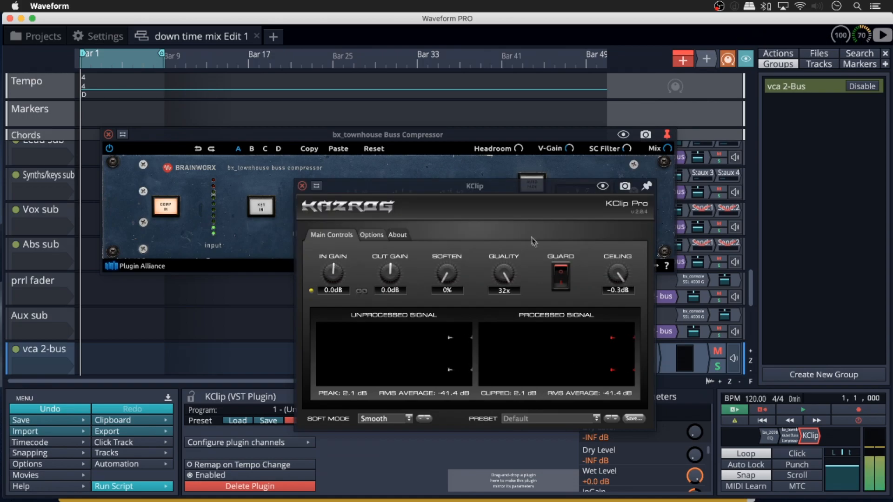
drag(474, 192, 612, 242)
drag(544, 133, 420, 88)
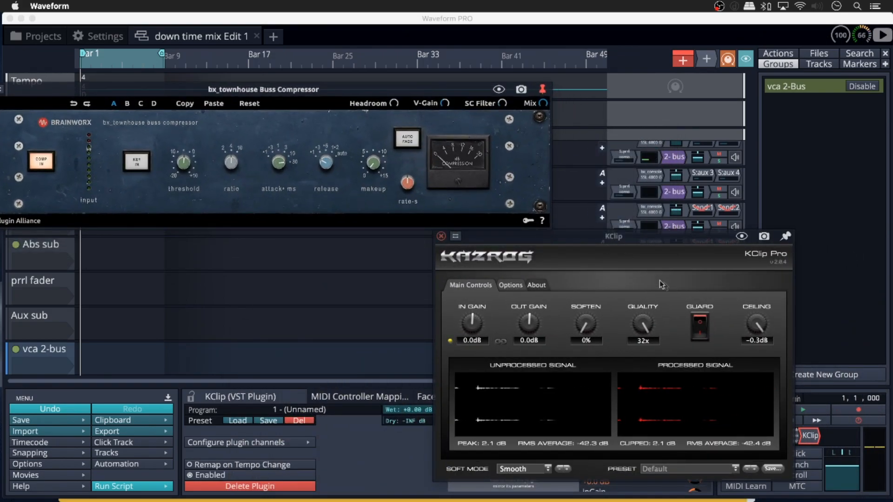
drag(635, 242, 706, 237)
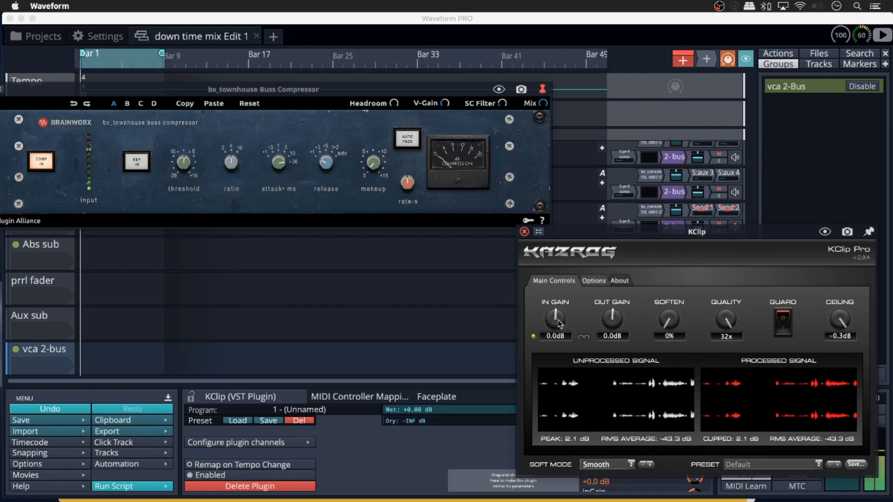
- Adjust the bus compressor's makeup gain to about +9 dB during playback
click(372, 171)
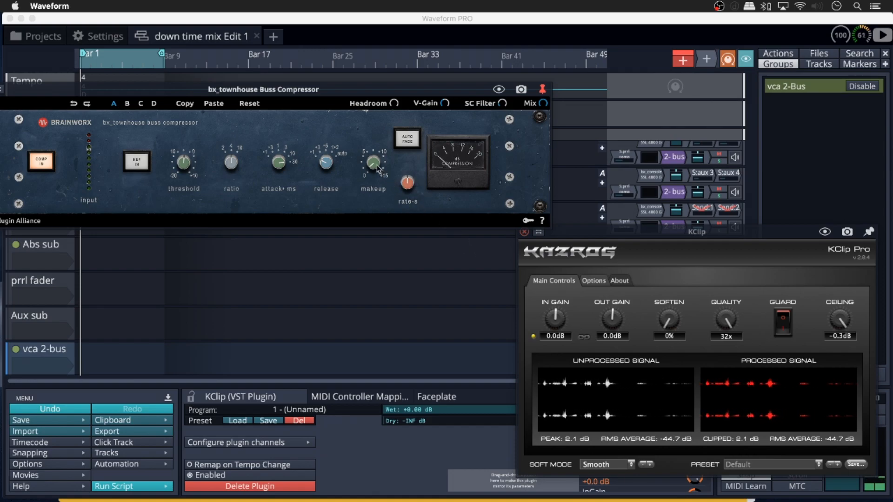
drag(378, 169, 378, 143)
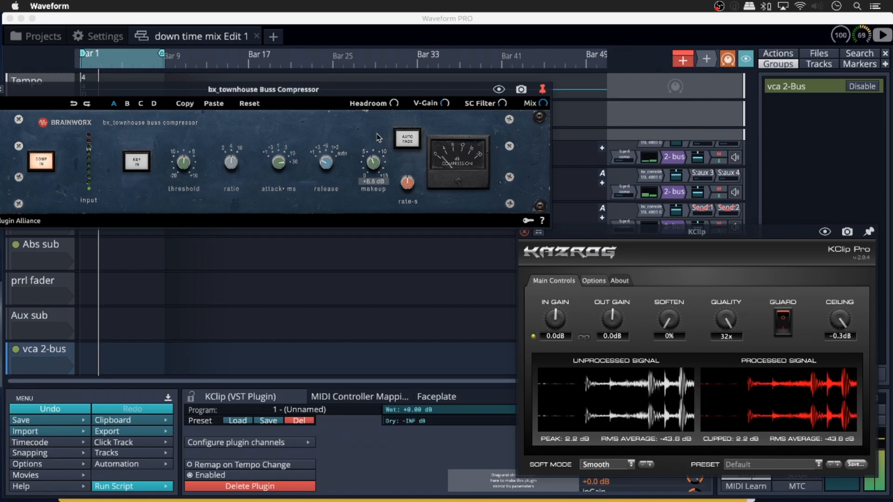
drag(376, 162, 378, 150)
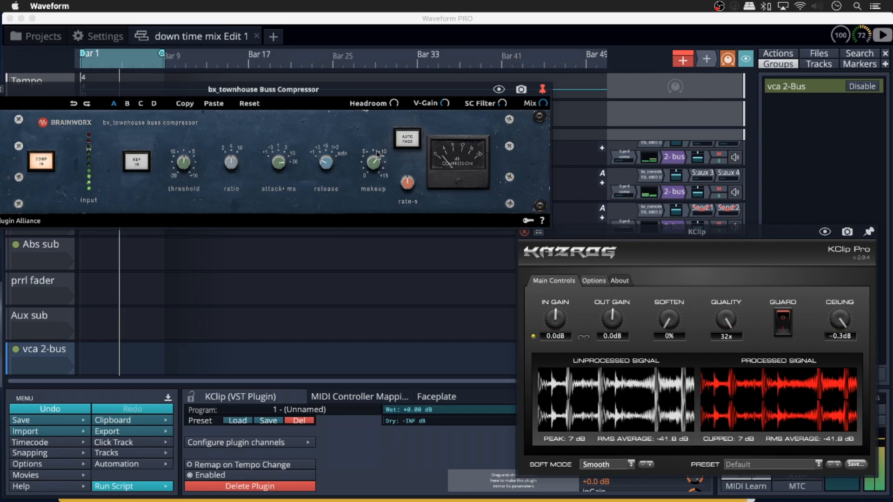
drag(372, 161, 372, 166)
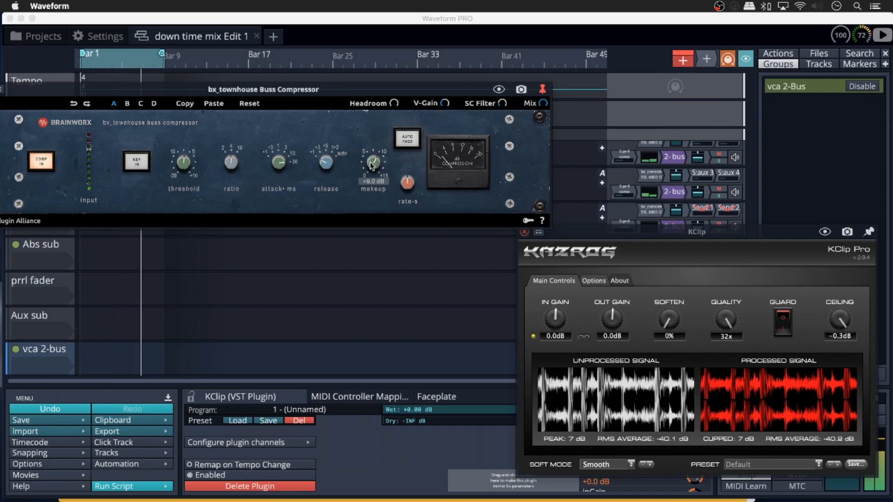
drag(371, 164, 371, 168)
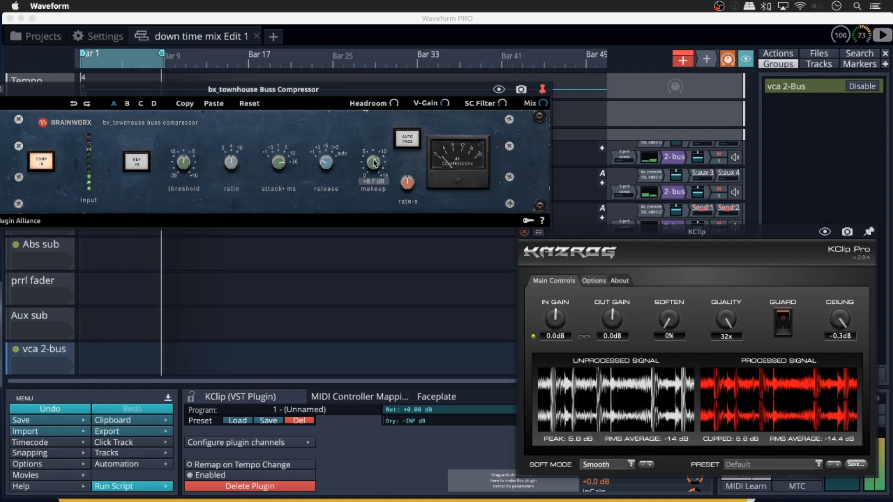
drag(374, 161, 374, 160)
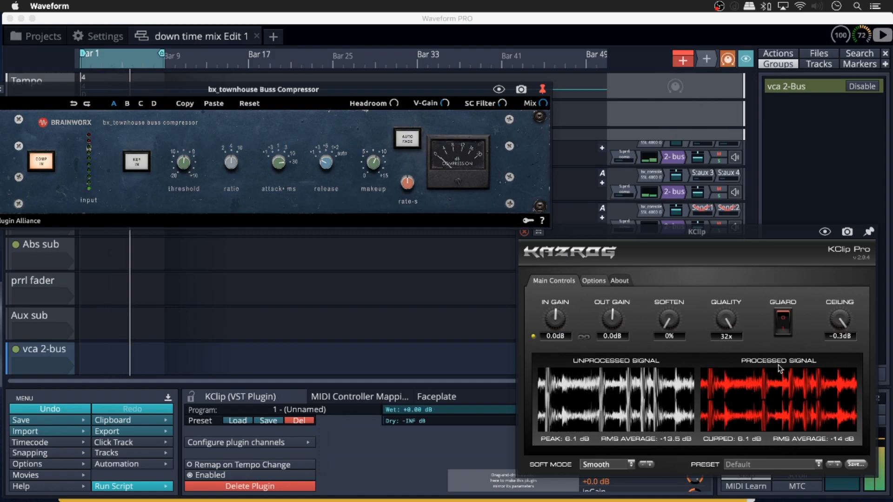
- Compare KClip's Tube and Tape soft modes during playback and settle on Tube
click(627, 473)
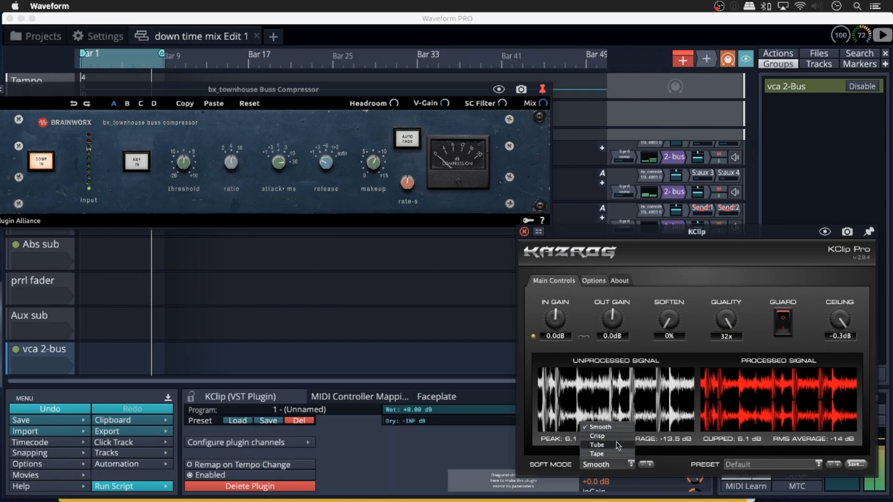
click(617, 443)
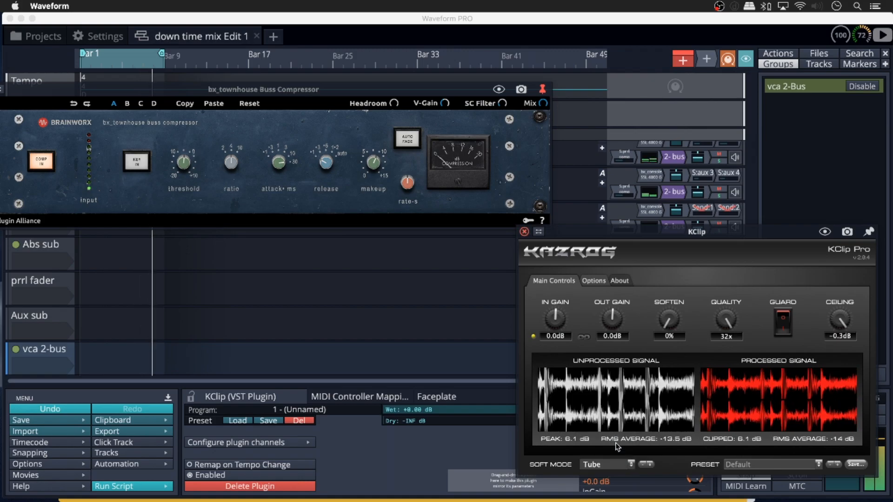
click(632, 465)
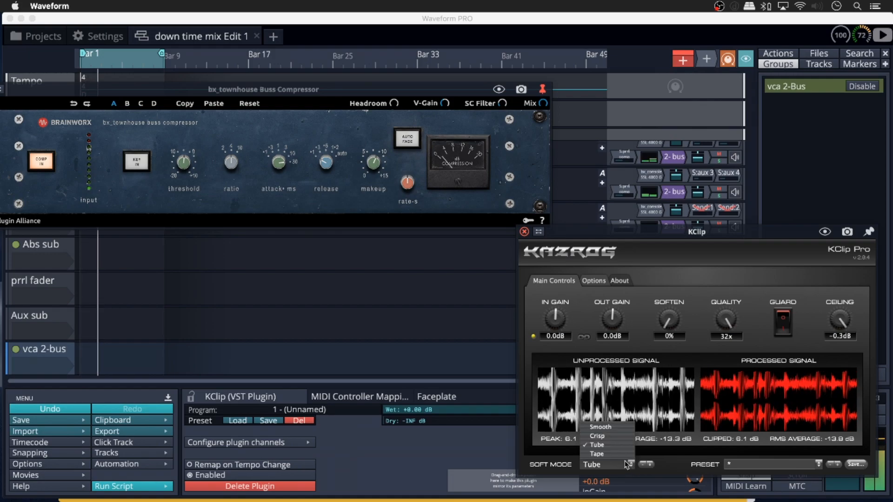
click(622, 456)
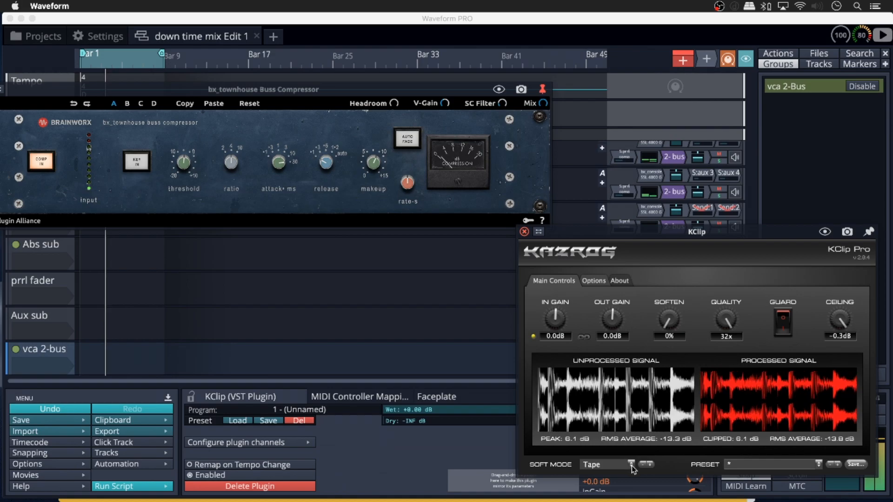
click(631, 464)
click(624, 446)
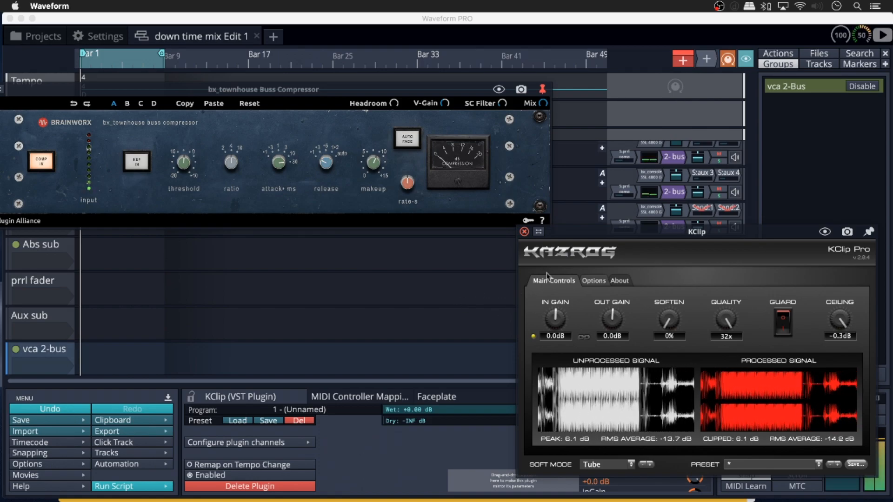
- Close the KClip and bx_townhouse Buss Compressor windows
click(524, 232)
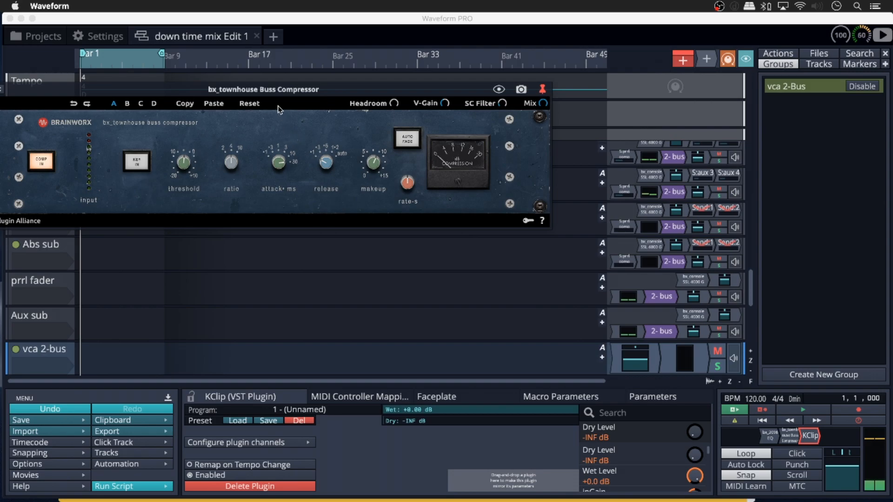
drag(278, 95, 577, 133)
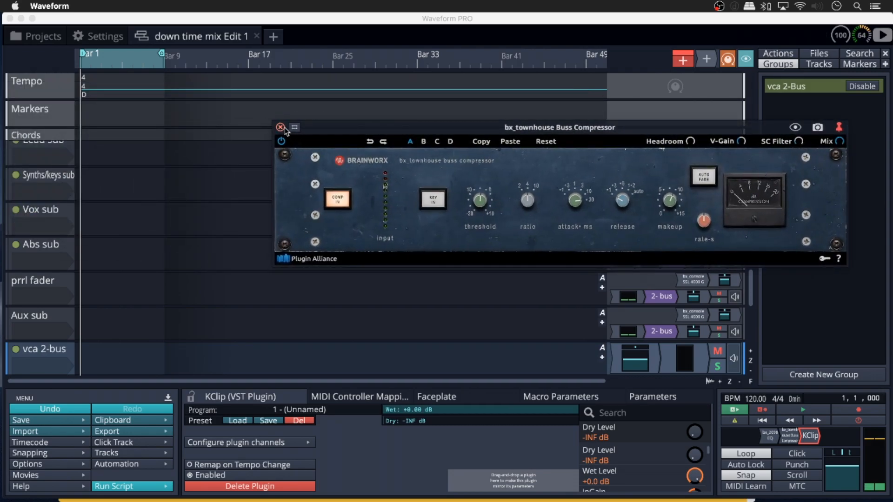
click(282, 129)
drag(749, 285, 750, 326)
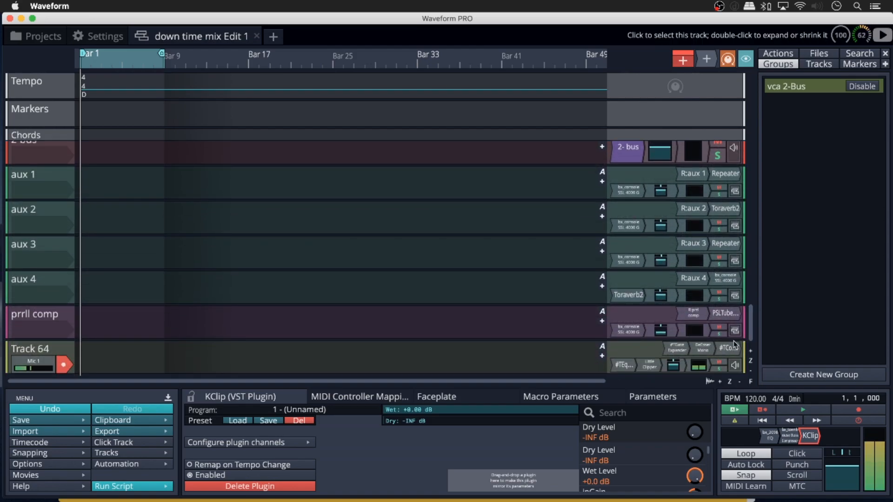
drag(752, 321, 750, 288)
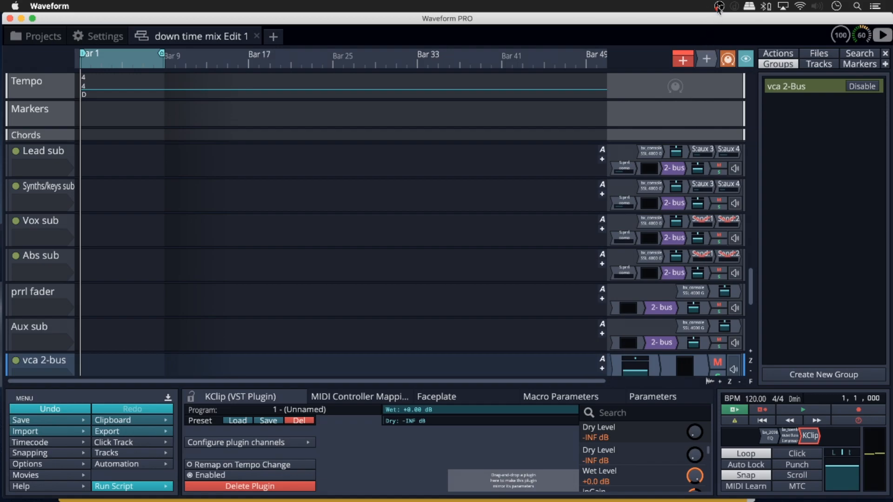
click(720, 7)
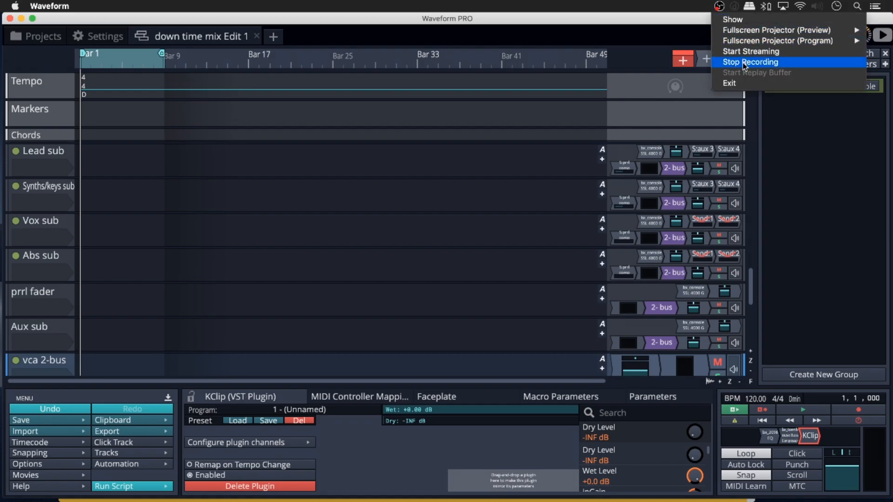